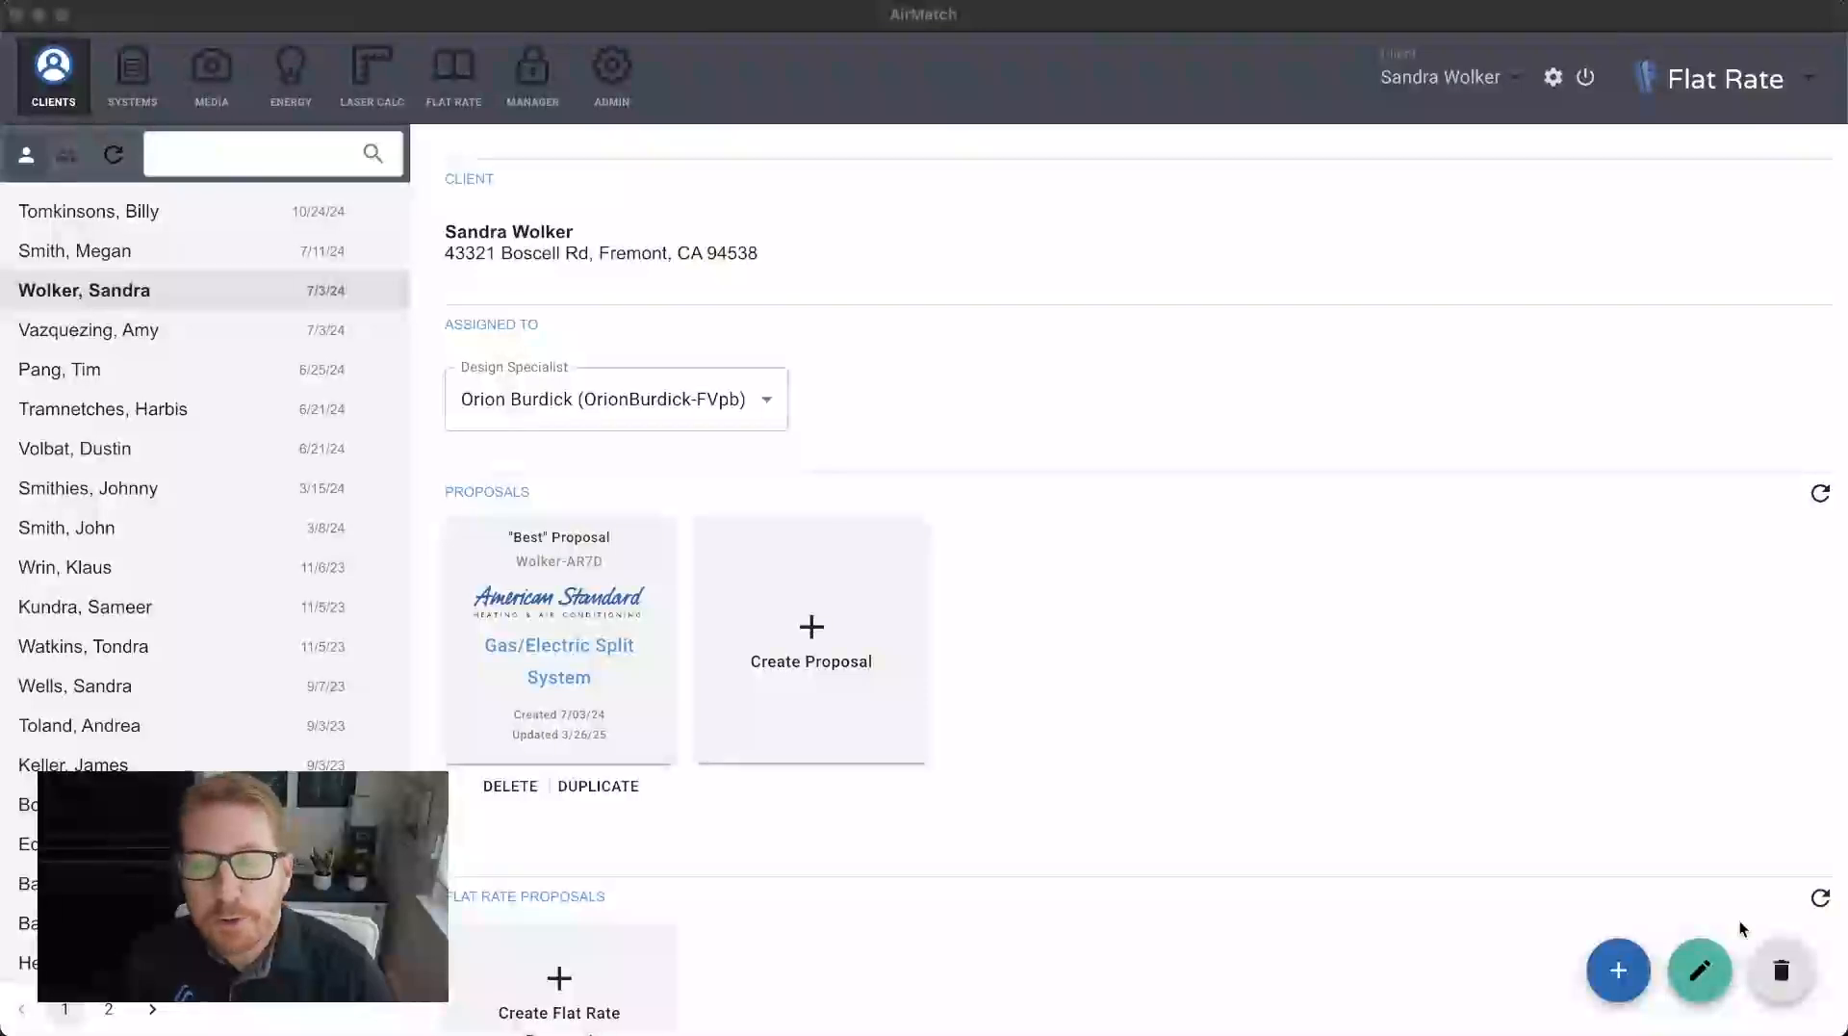
Create a new flat rate proposal for the selected client.
{"action": "scroll", "coordinate": [1256, 610], "scroll_direction": "down", "scroll_amount": 3}
{"action": "scroll", "coordinate": [1256, 609], "scroll_direction": "down", "scroll_amount": 2}
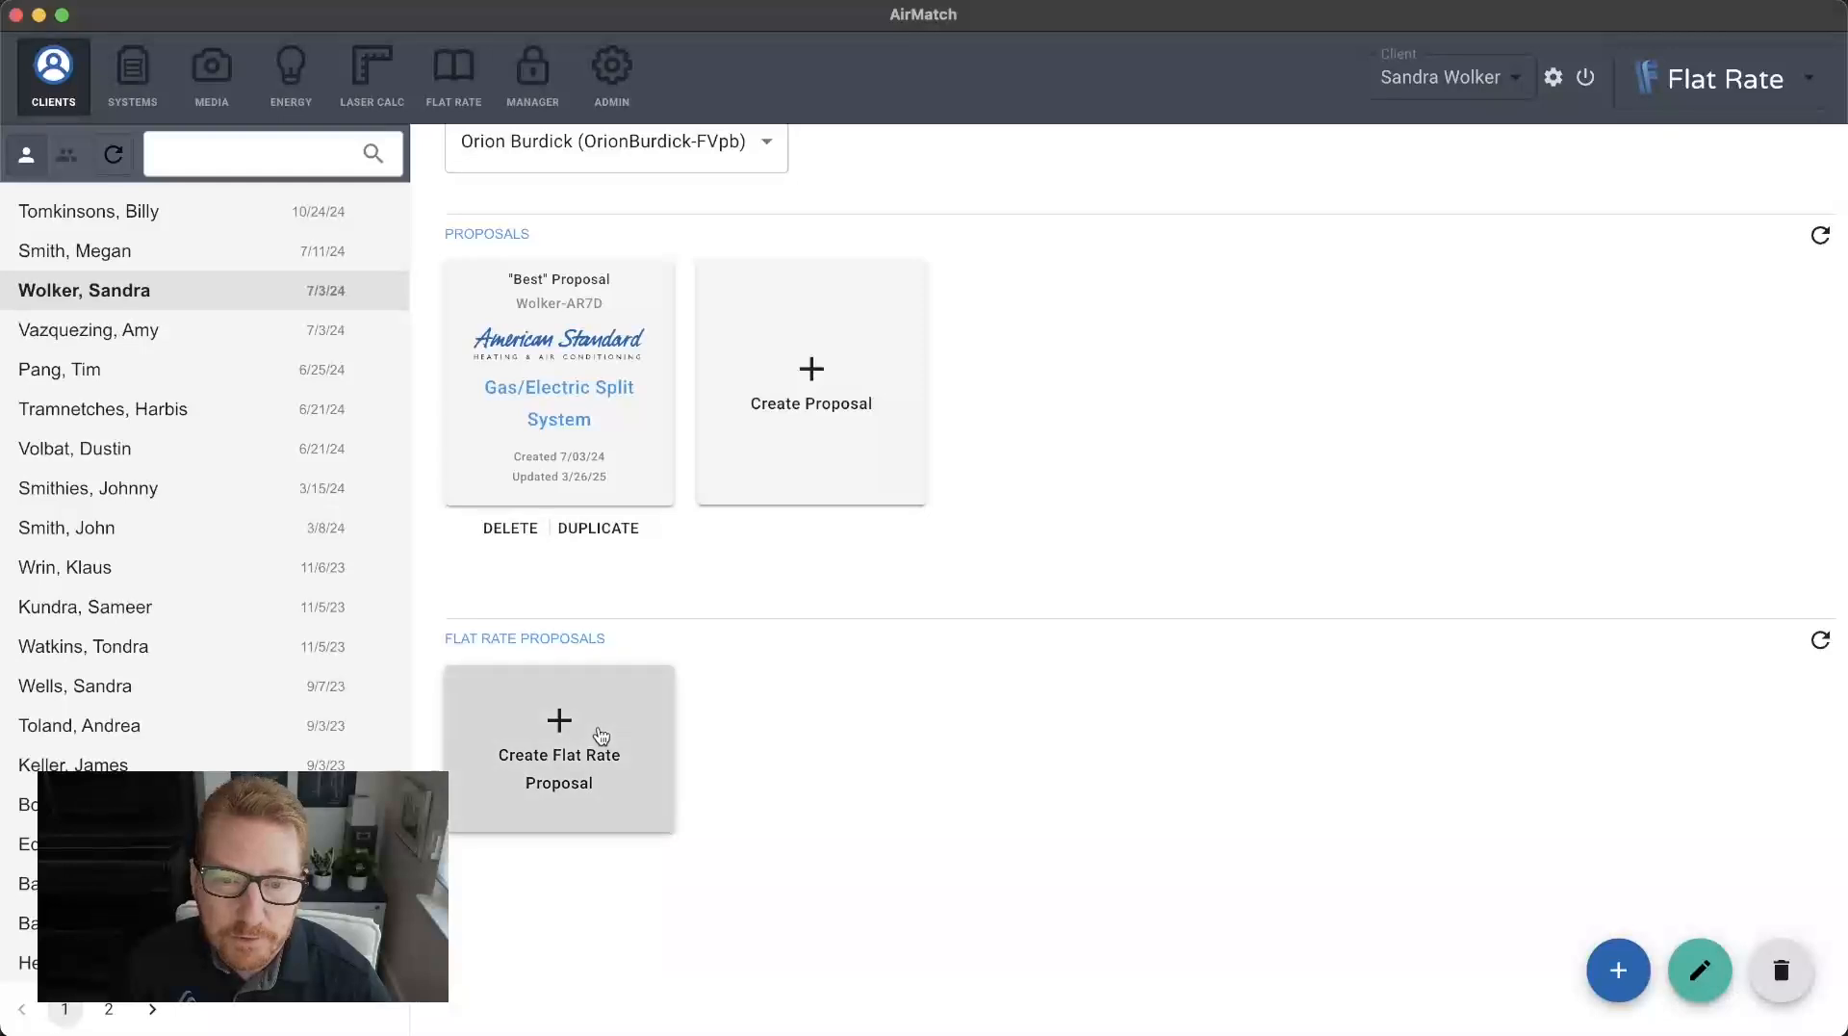
{"action": "left_click", "coordinate": [597, 736]}
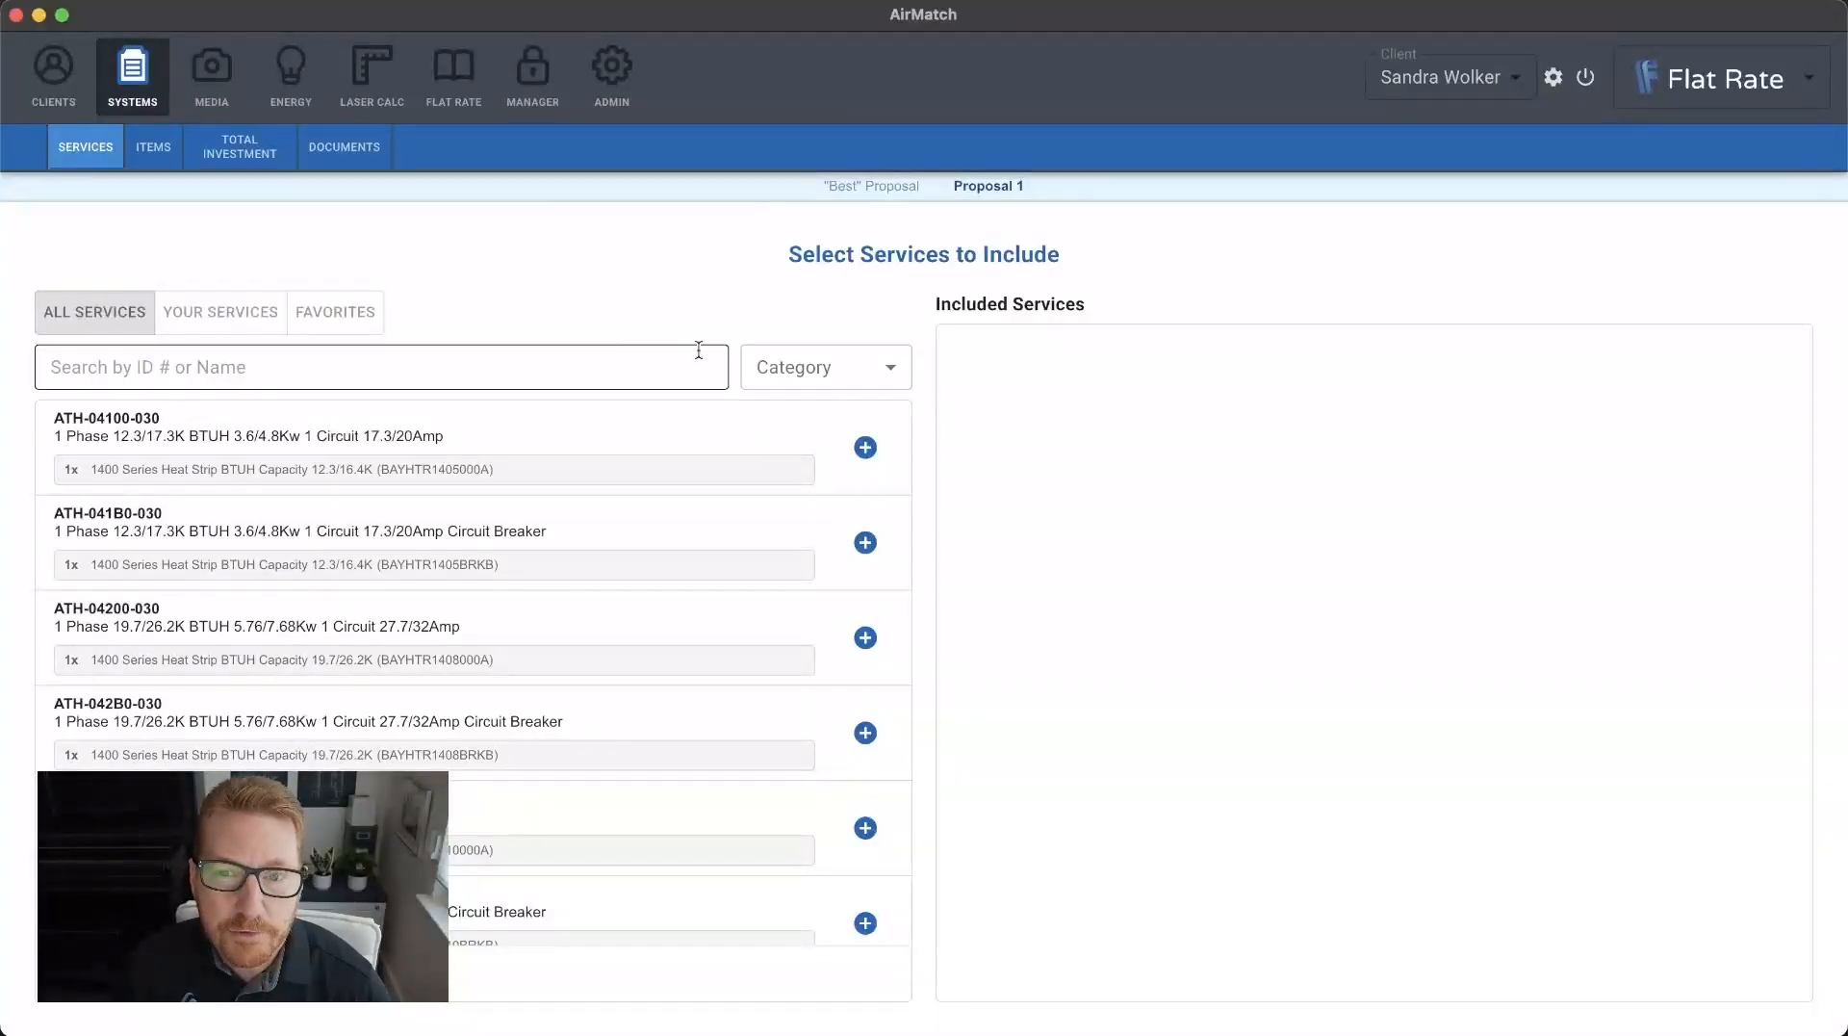
Filter the available services to the refrigerant category Charging, Leak Search, & Repair.
{"action": "left_click", "coordinate": [842, 386]}
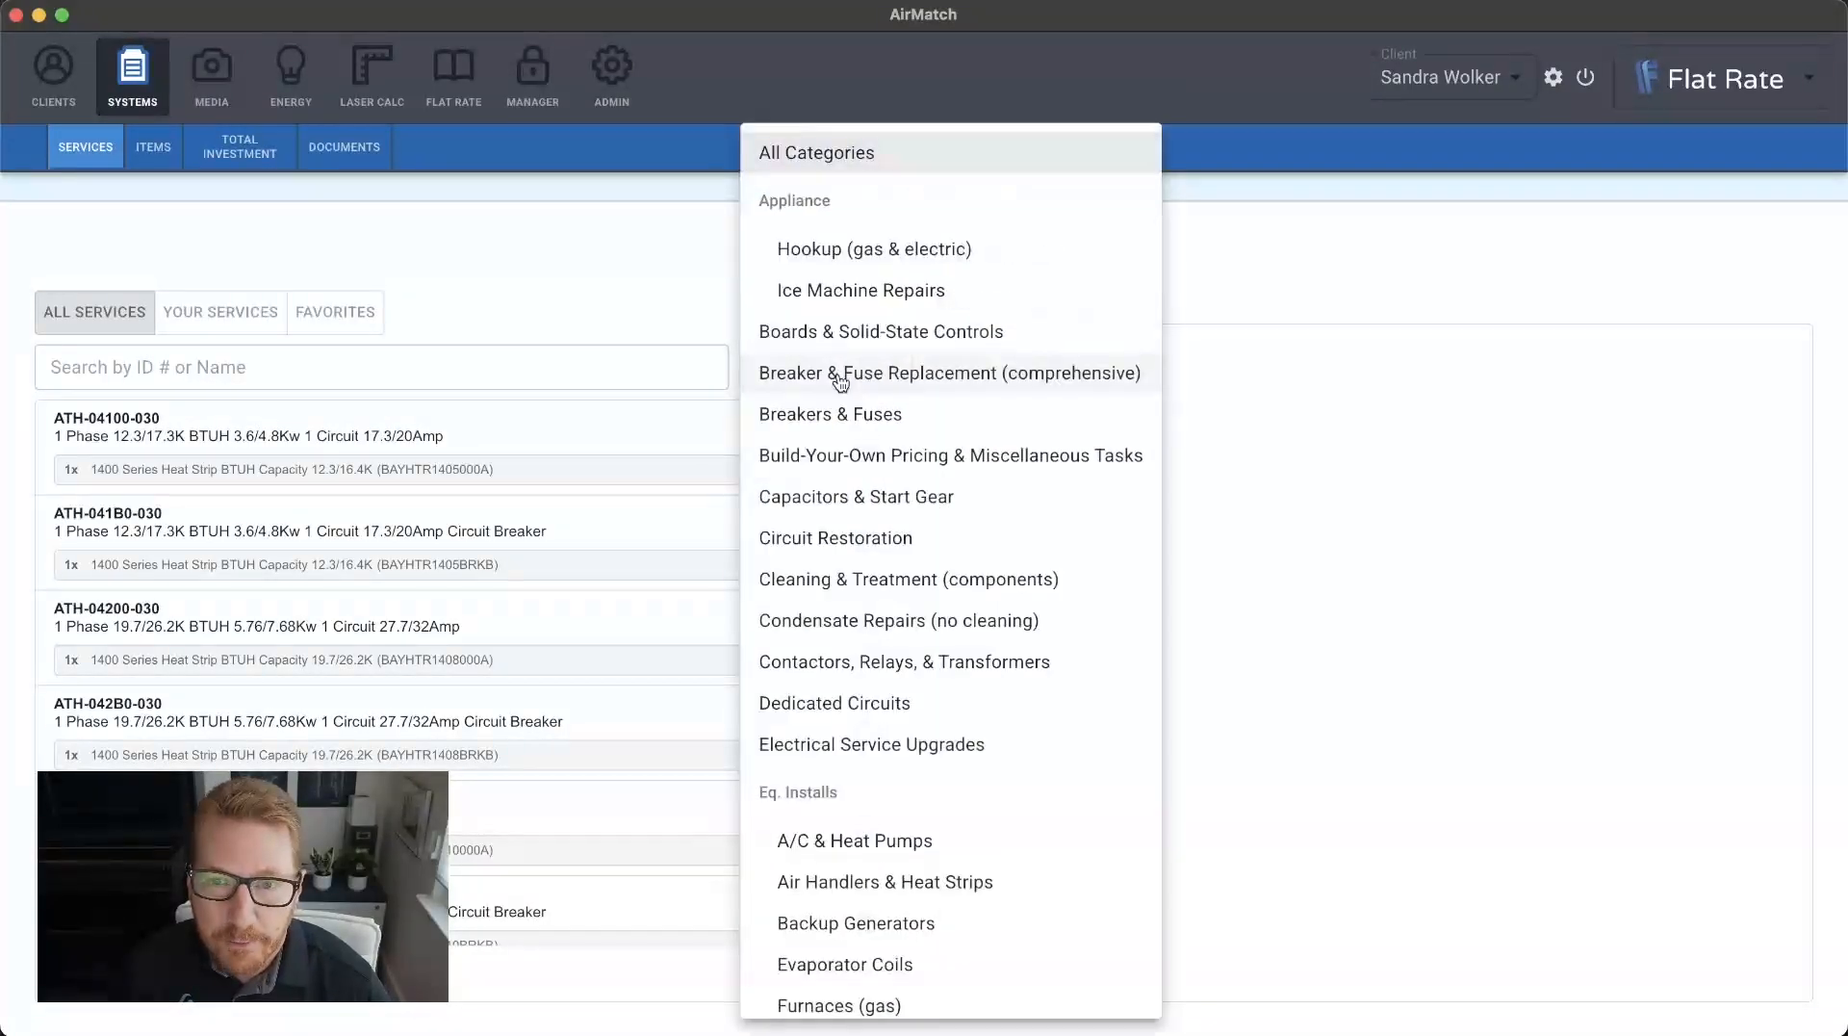
{"action": "scroll", "coordinate": [840, 384], "scroll_direction": "down", "scroll_amount": 3}
{"action": "scroll", "coordinate": [841, 384], "scroll_direction": "down", "scroll_amount": 10}
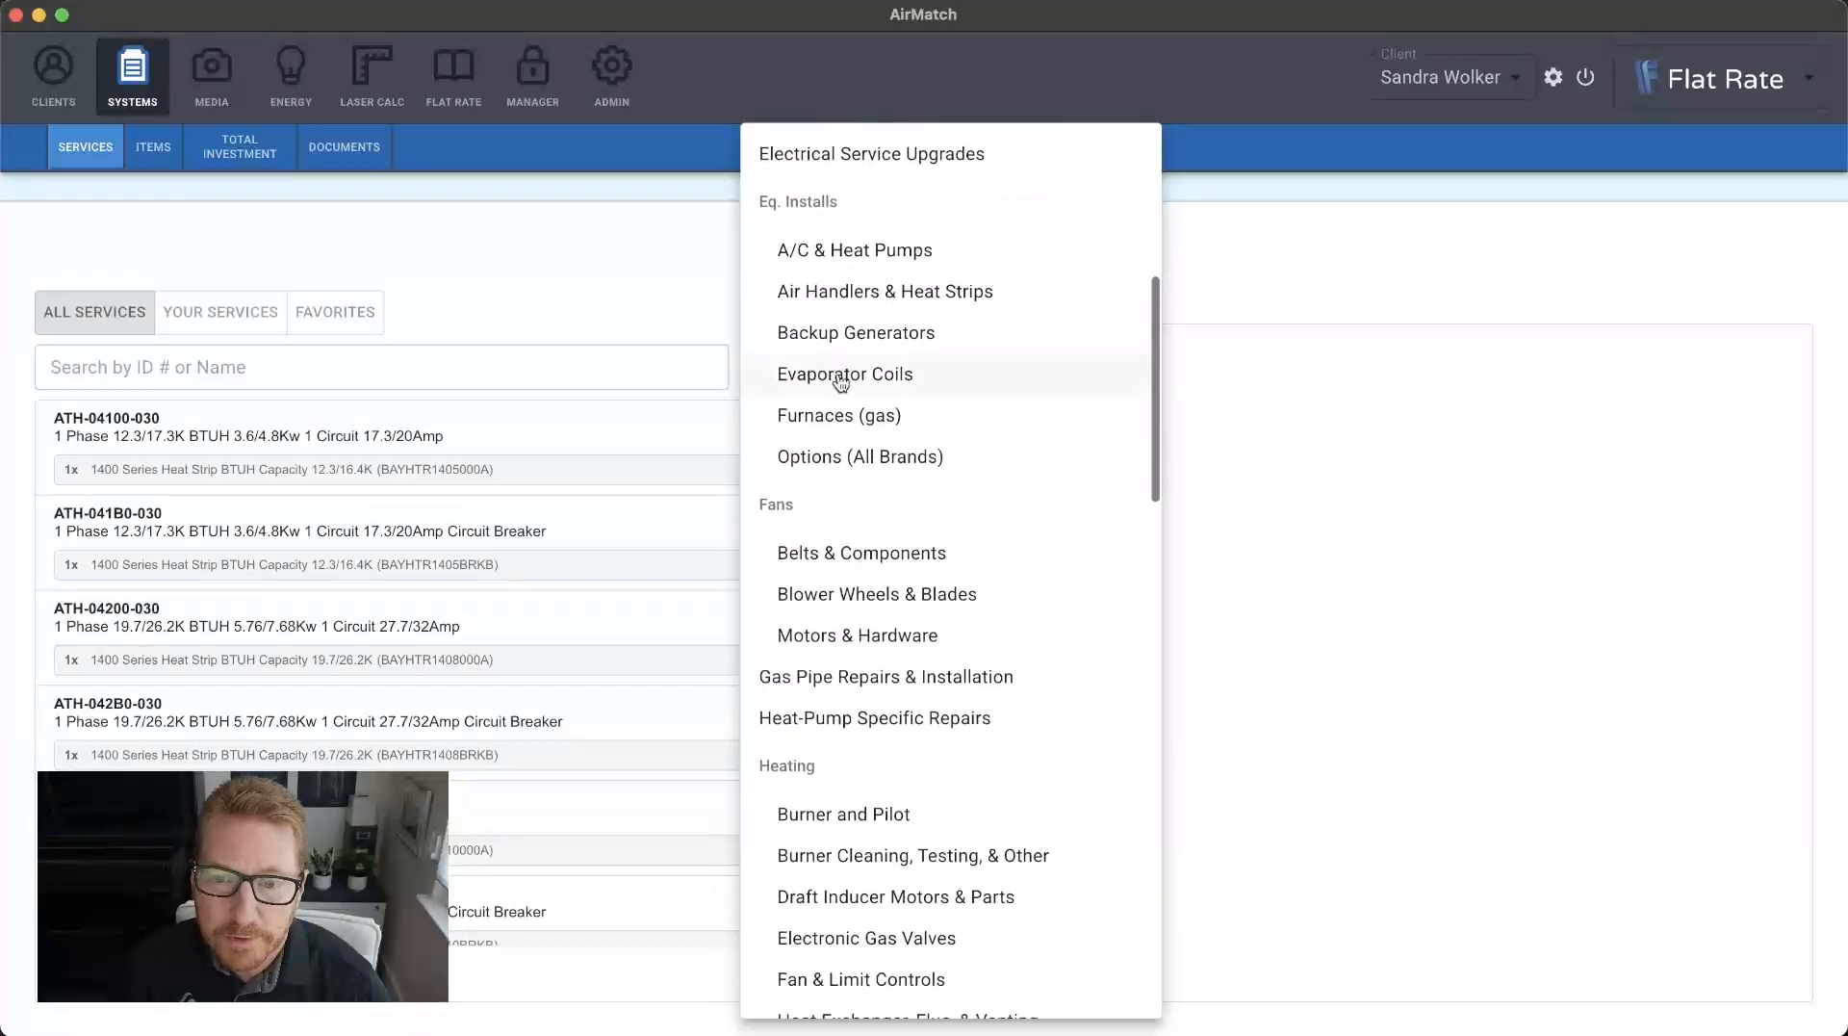
{"action": "scroll", "coordinate": [838, 376], "scroll_direction": "down", "scroll_amount": 2}
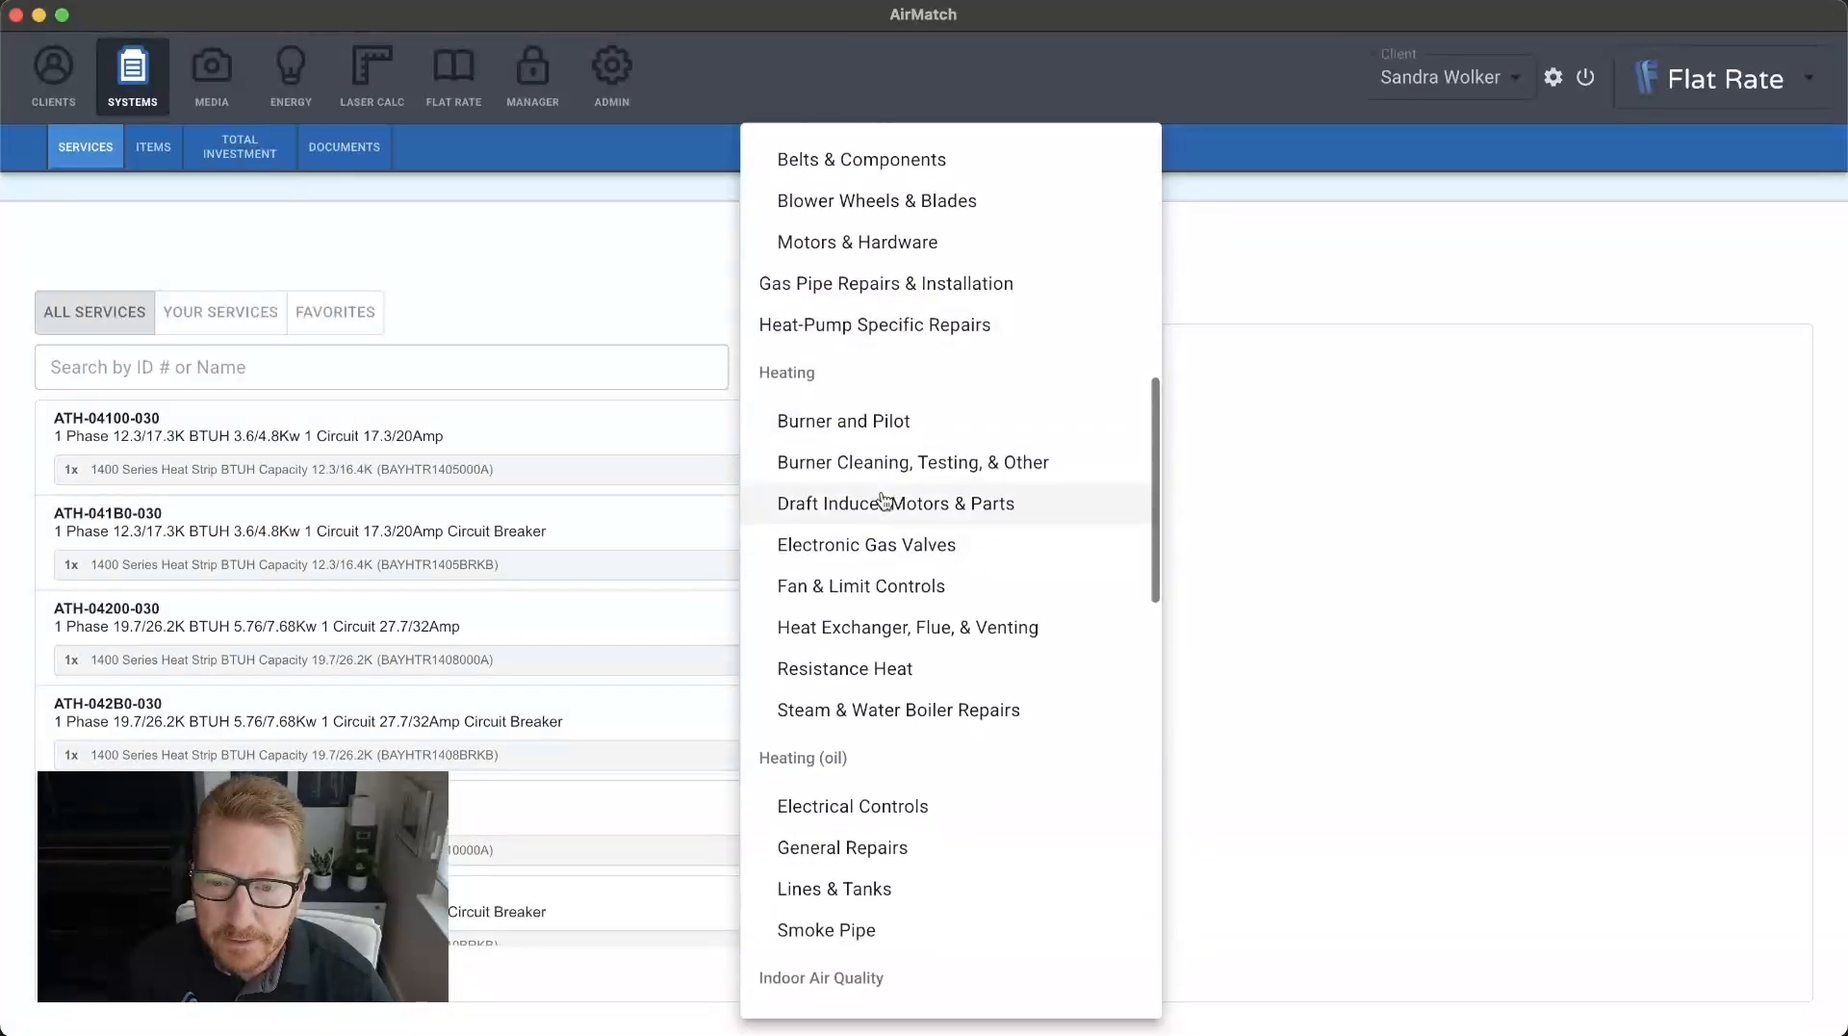
{"action": "scroll", "coordinate": [879, 499], "scroll_direction": "down", "scroll_amount": 3}
{"action": "scroll", "coordinate": [883, 499], "scroll_direction": "down", "scroll_amount": 2}
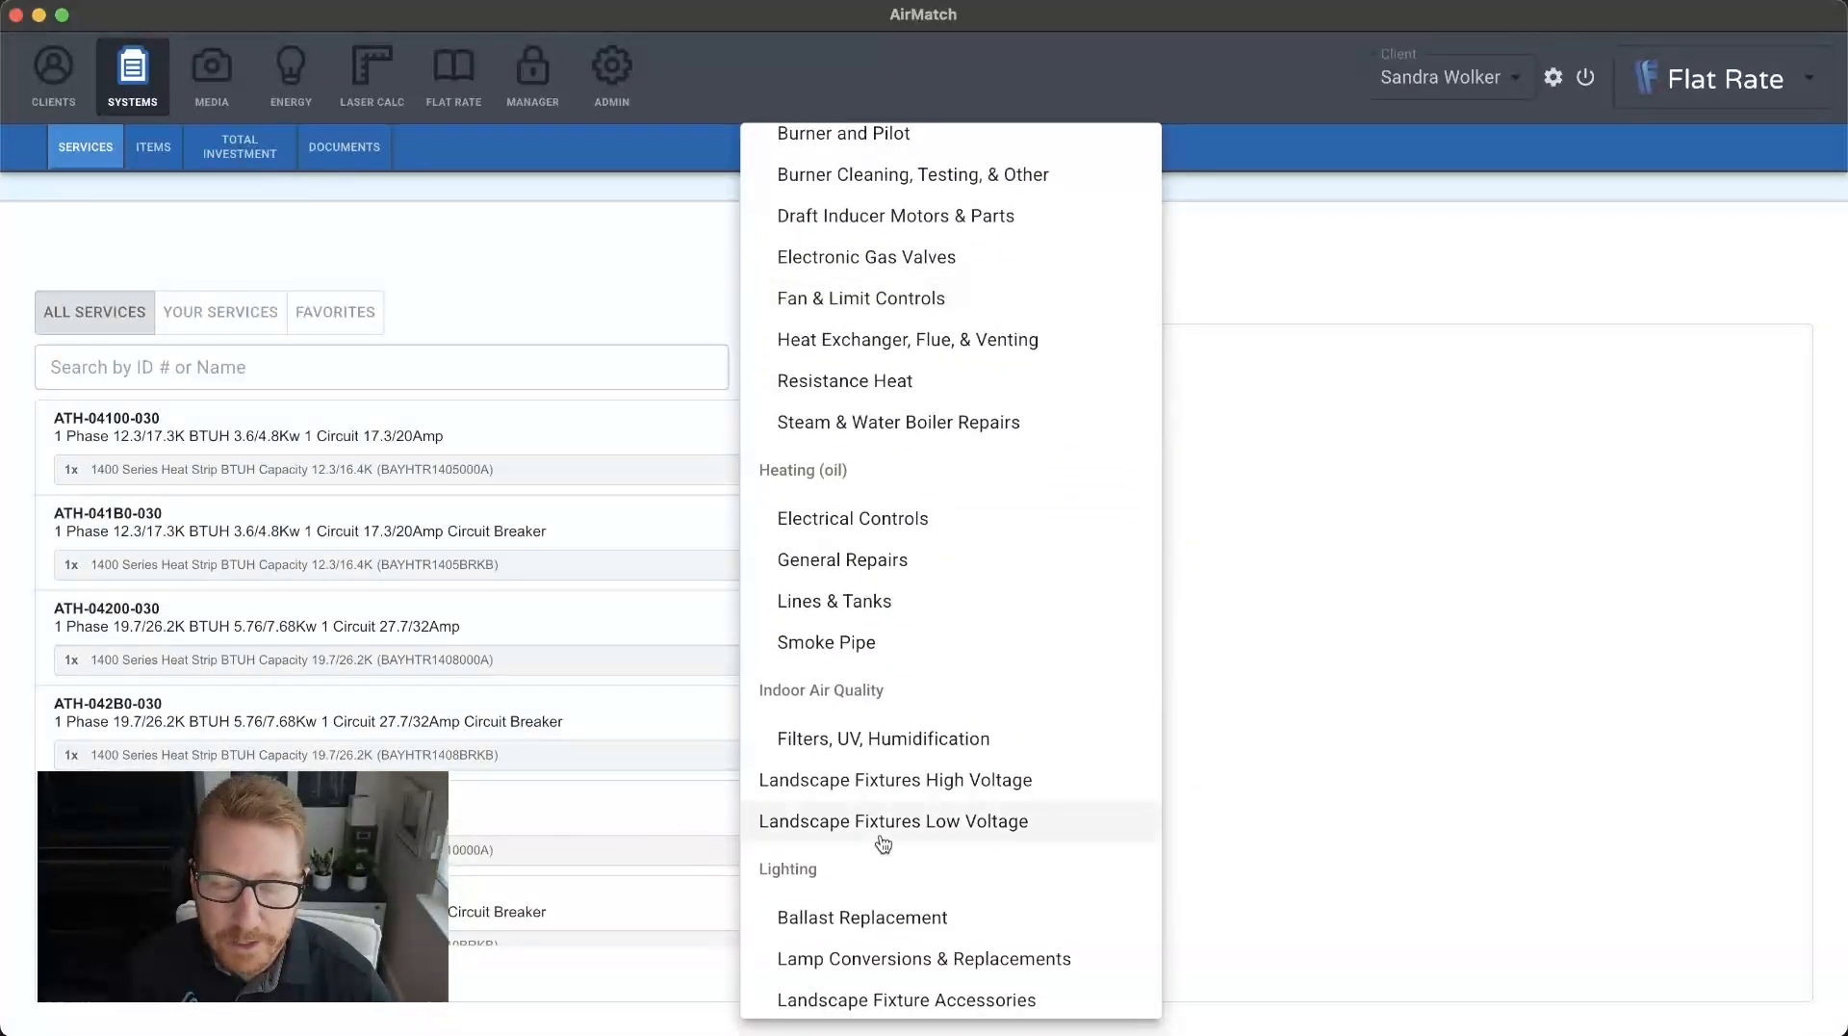
{"action": "scroll", "coordinate": [911, 602], "scroll_direction": "down", "scroll_amount": 7}
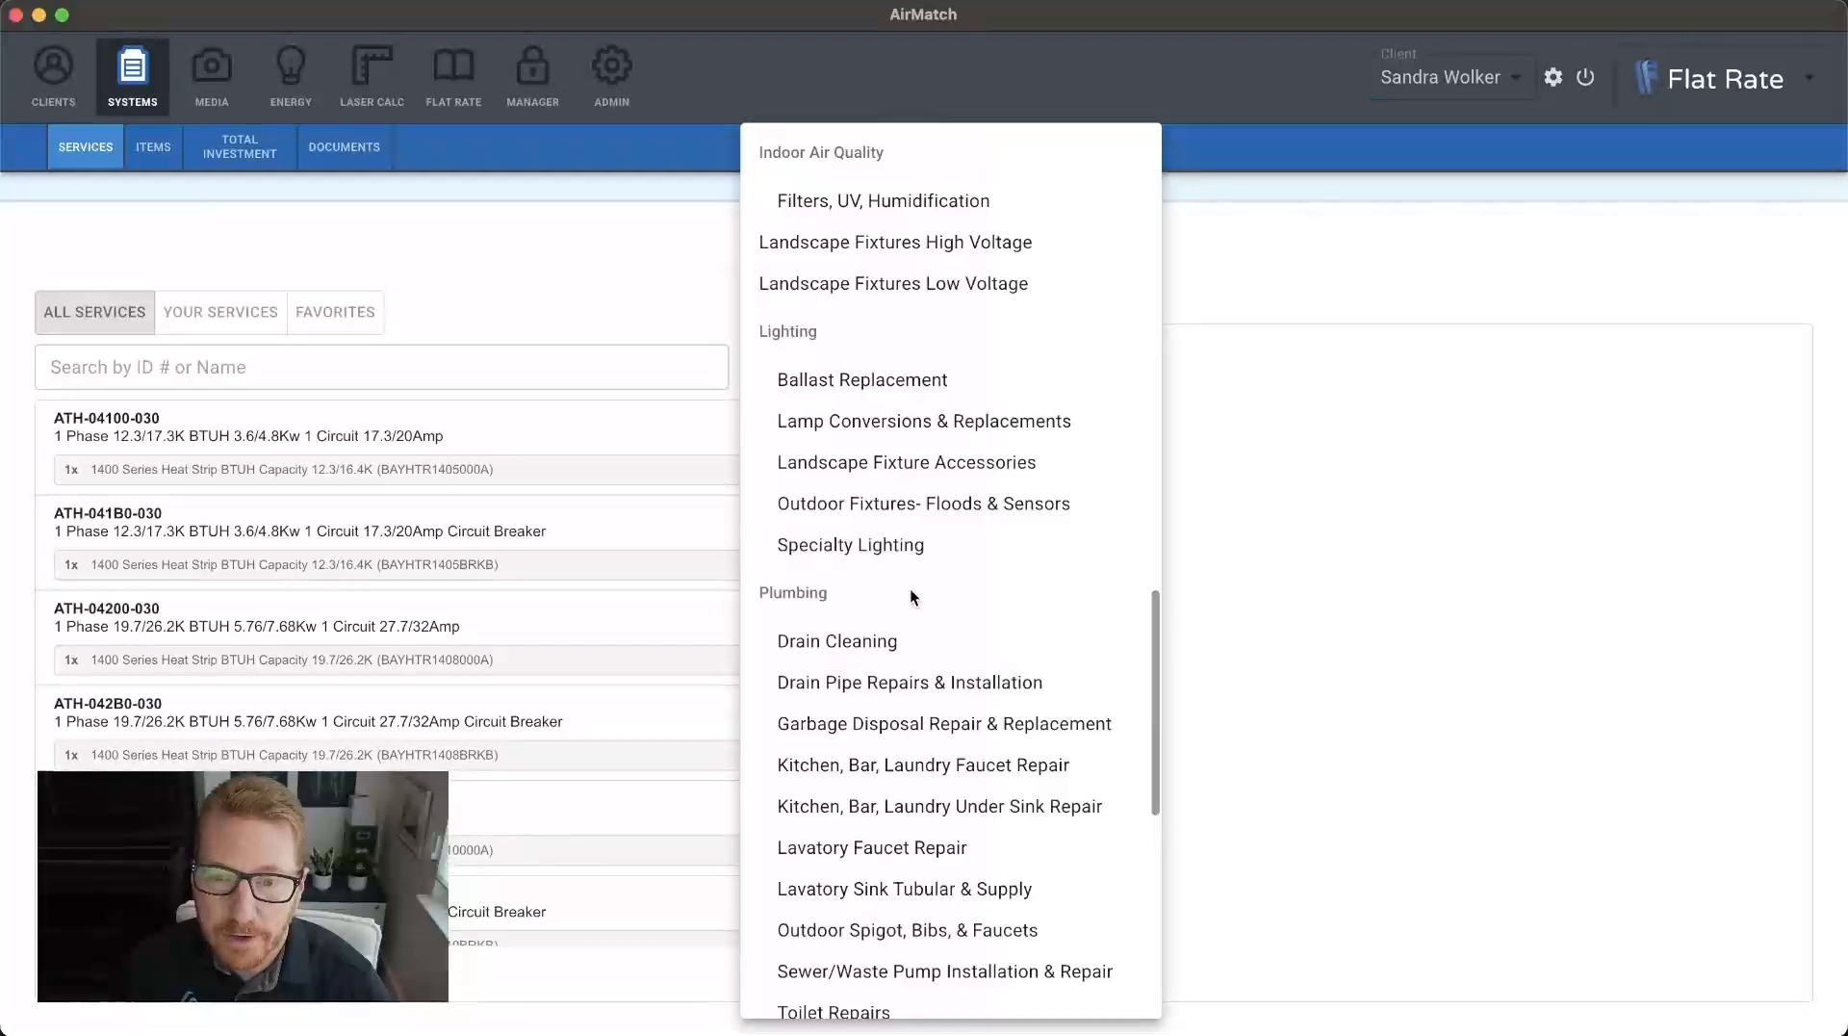
{"action": "scroll", "coordinate": [912, 599], "scroll_direction": "down", "scroll_amount": 7}
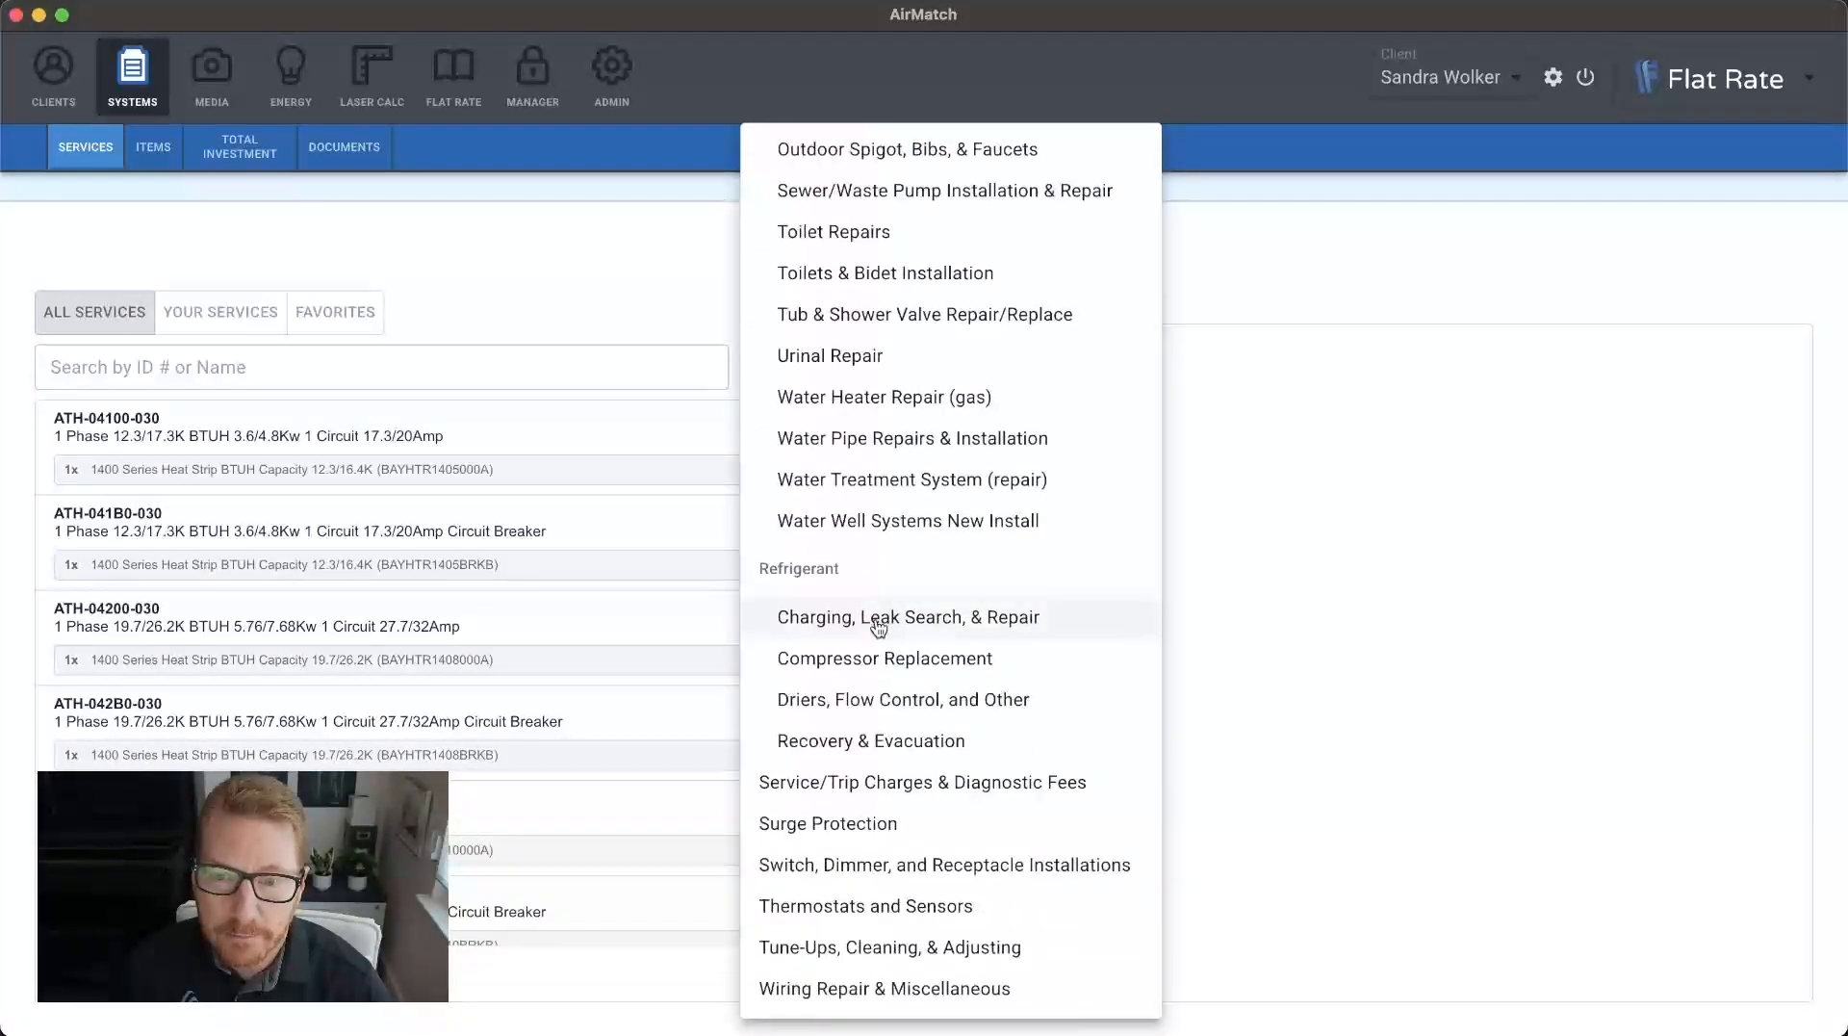
{"action": "left_click", "coordinate": [879, 623]}
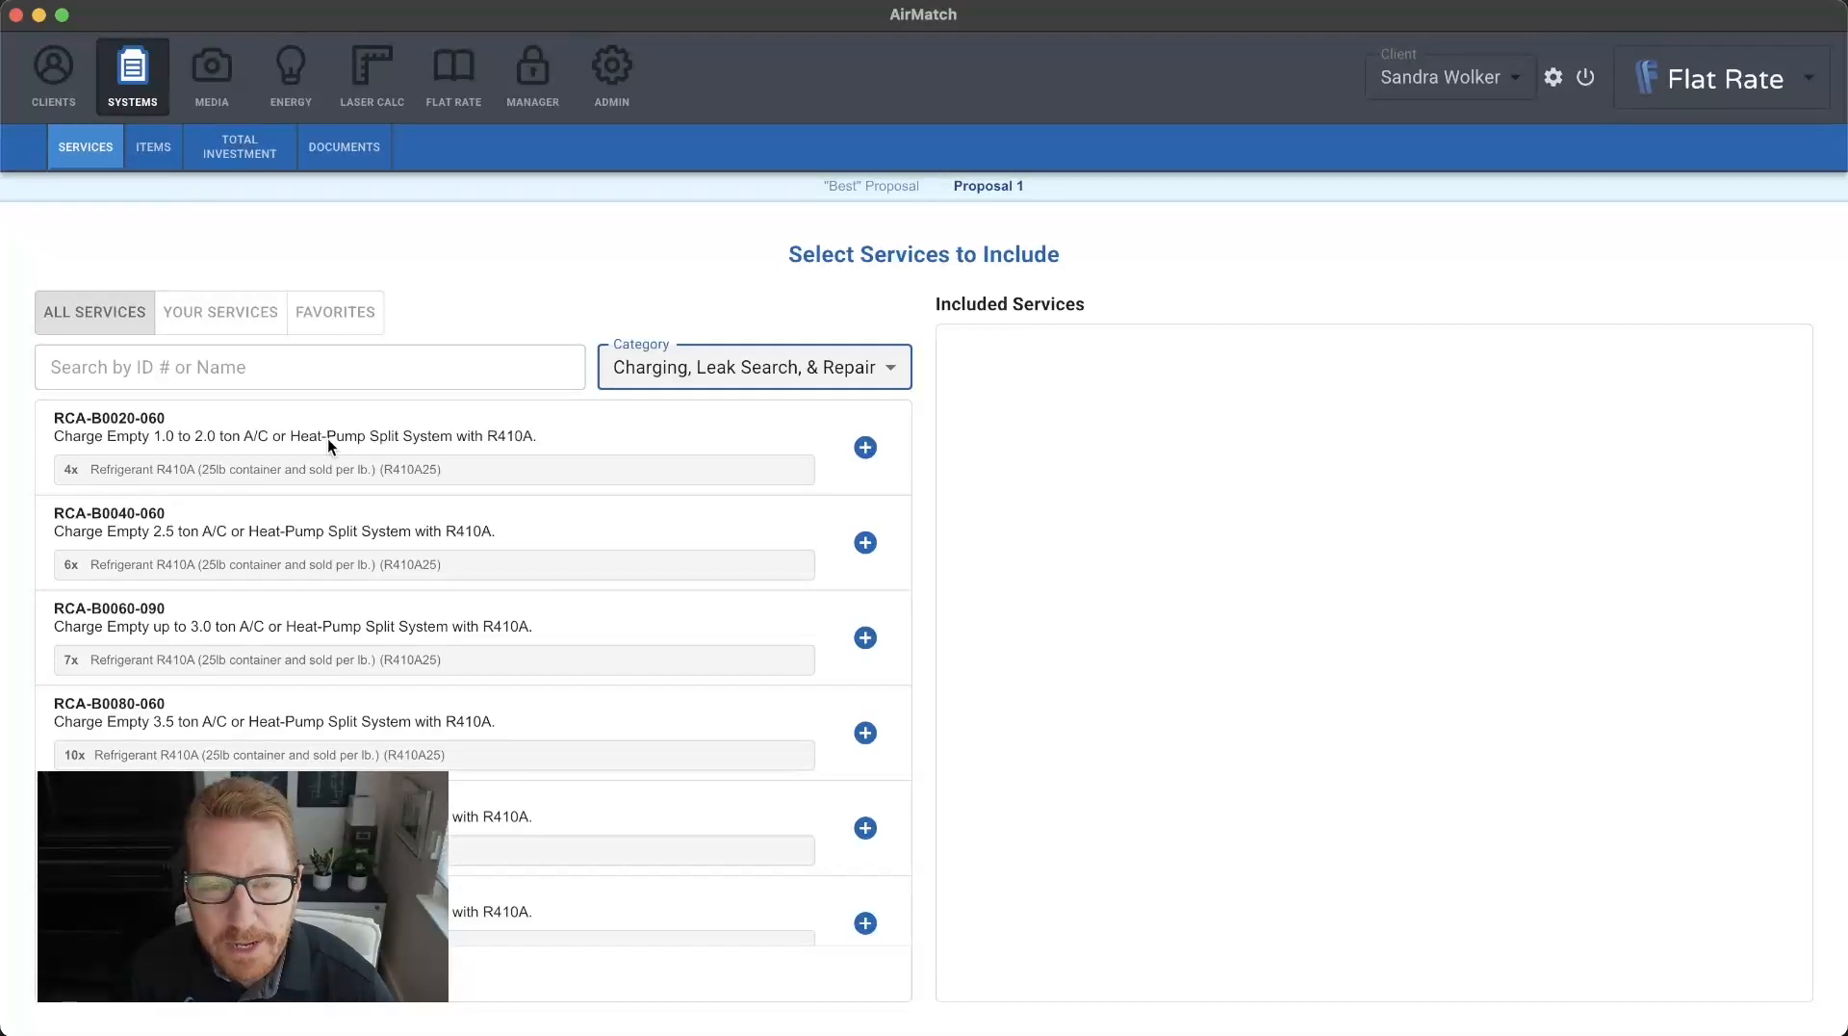
Add service RCA-B0020-060, charging an empty 1.0 to 2.0 ton split system with R410A, to the proposal.
{"action": "left_click", "coordinate": [866, 447]}
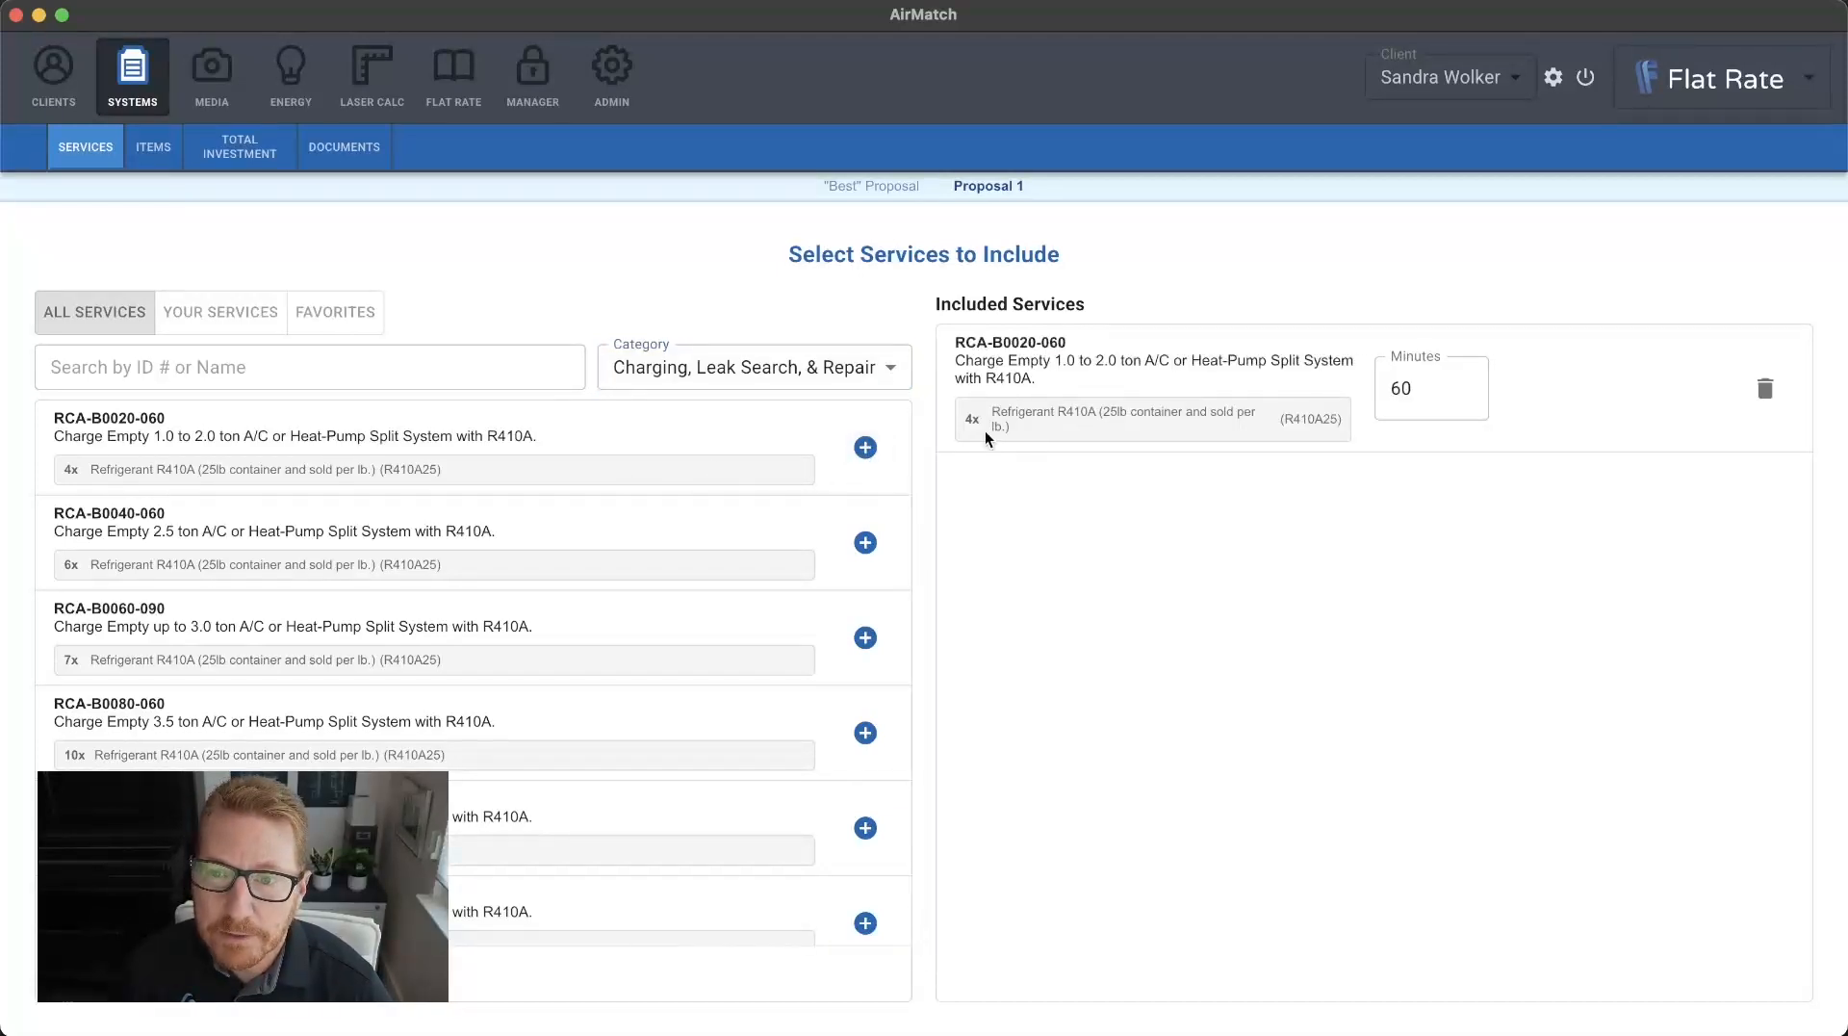
{"action": "left_click_drag", "start_coordinate": [965, 422], "coordinate": [982, 421]}
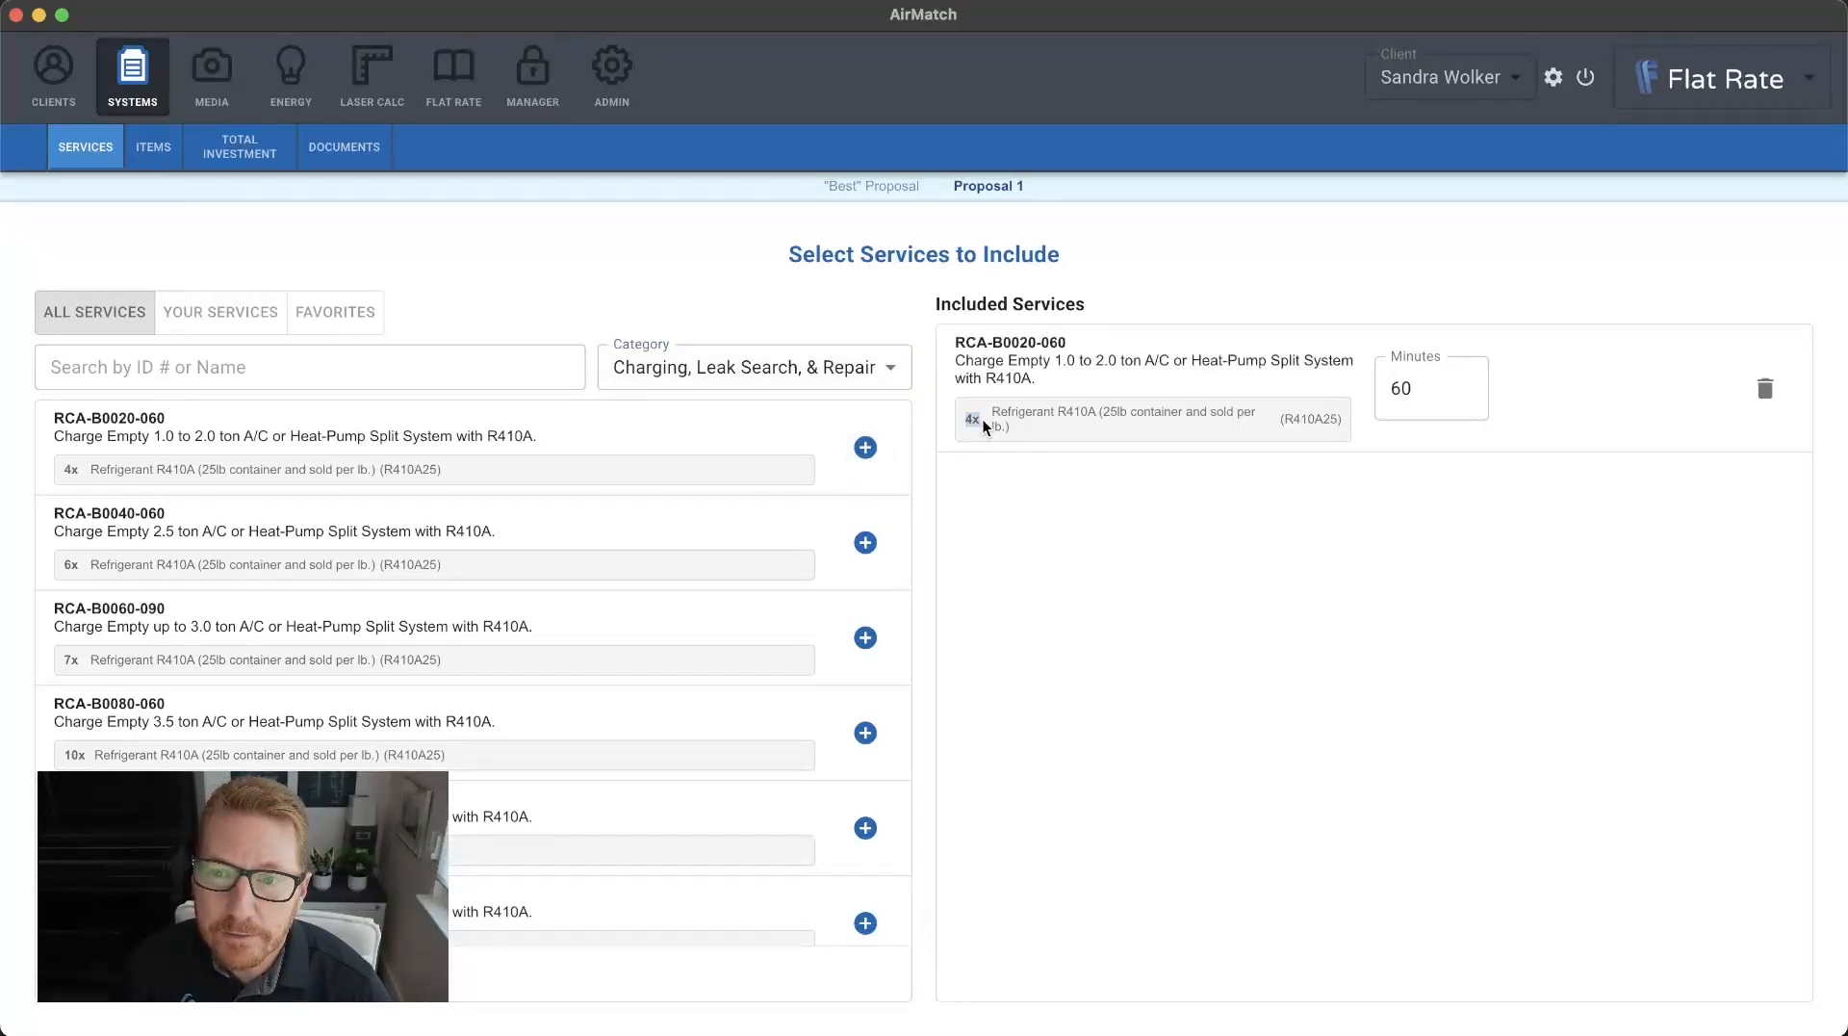
{"action": "left_click", "coordinate": [1125, 421]}
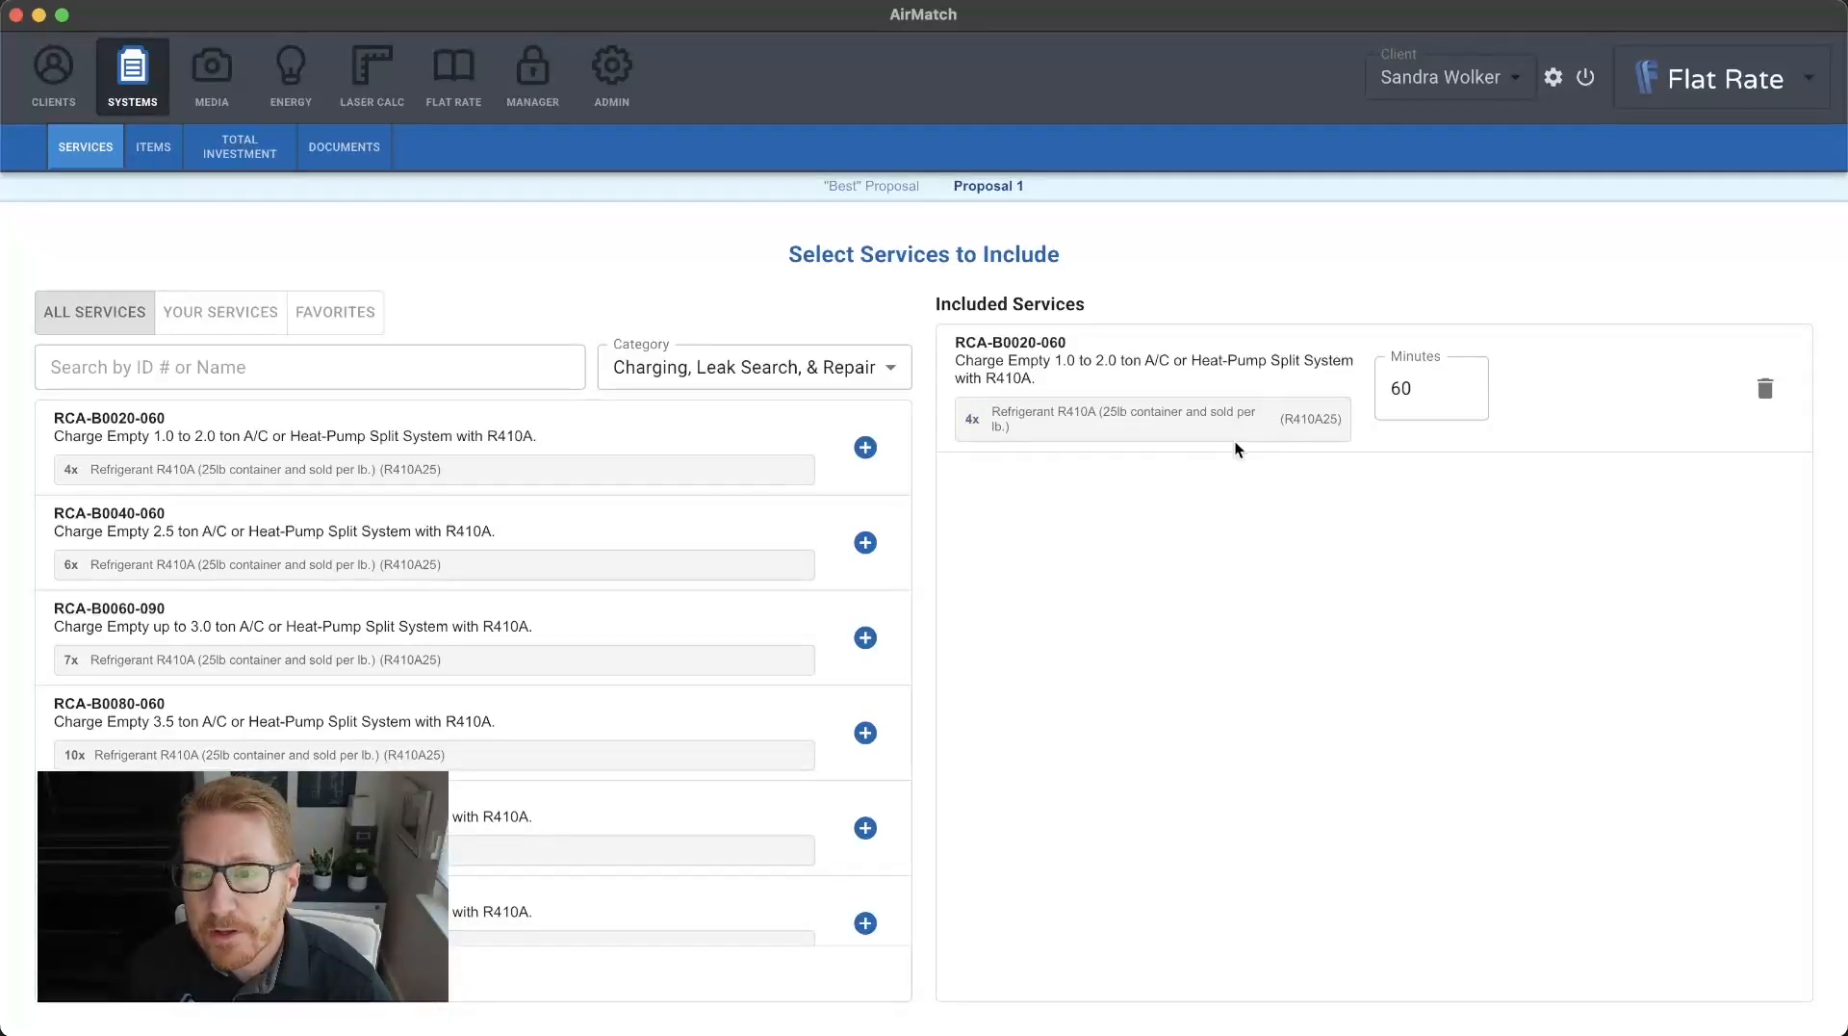
Set the labor time of the included R410A charging service to 90 minutes.
{"action": "left_click", "coordinate": [1435, 391]}
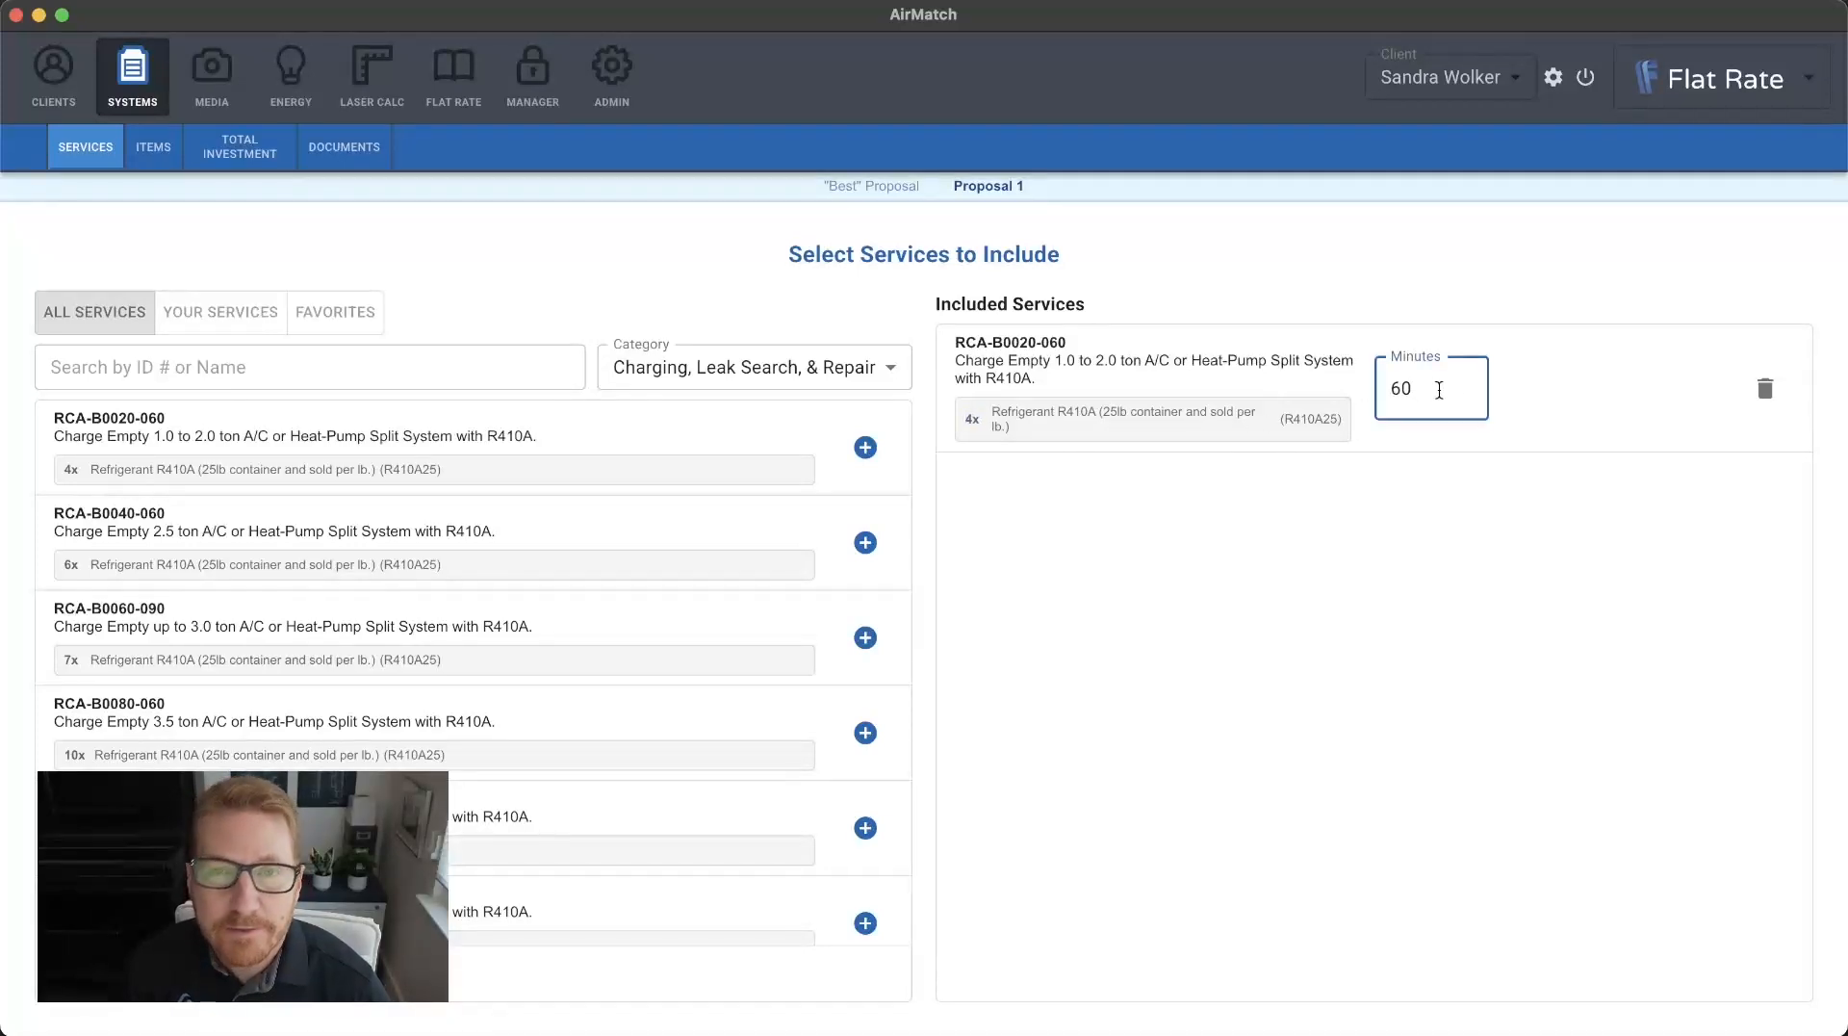
{"action": "left_click", "coordinate": [1588, 546]}
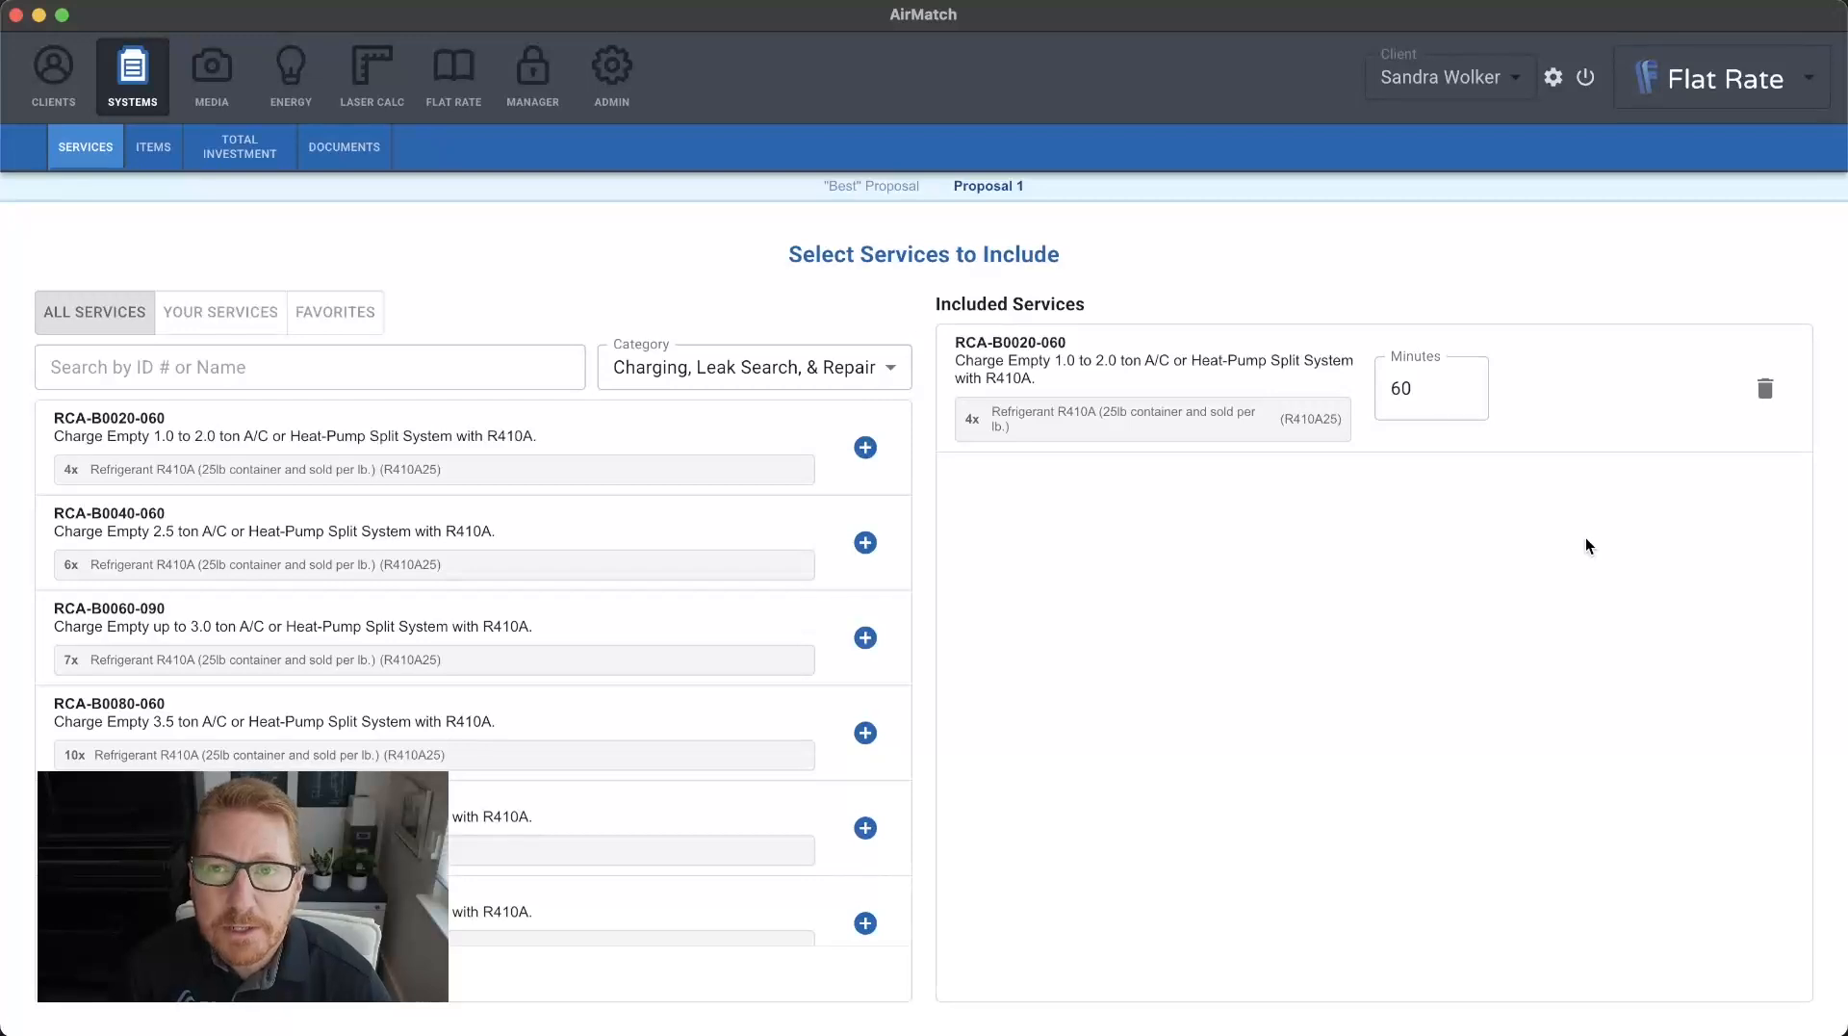
{"action": "left_click", "coordinate": [1781, 1033]}
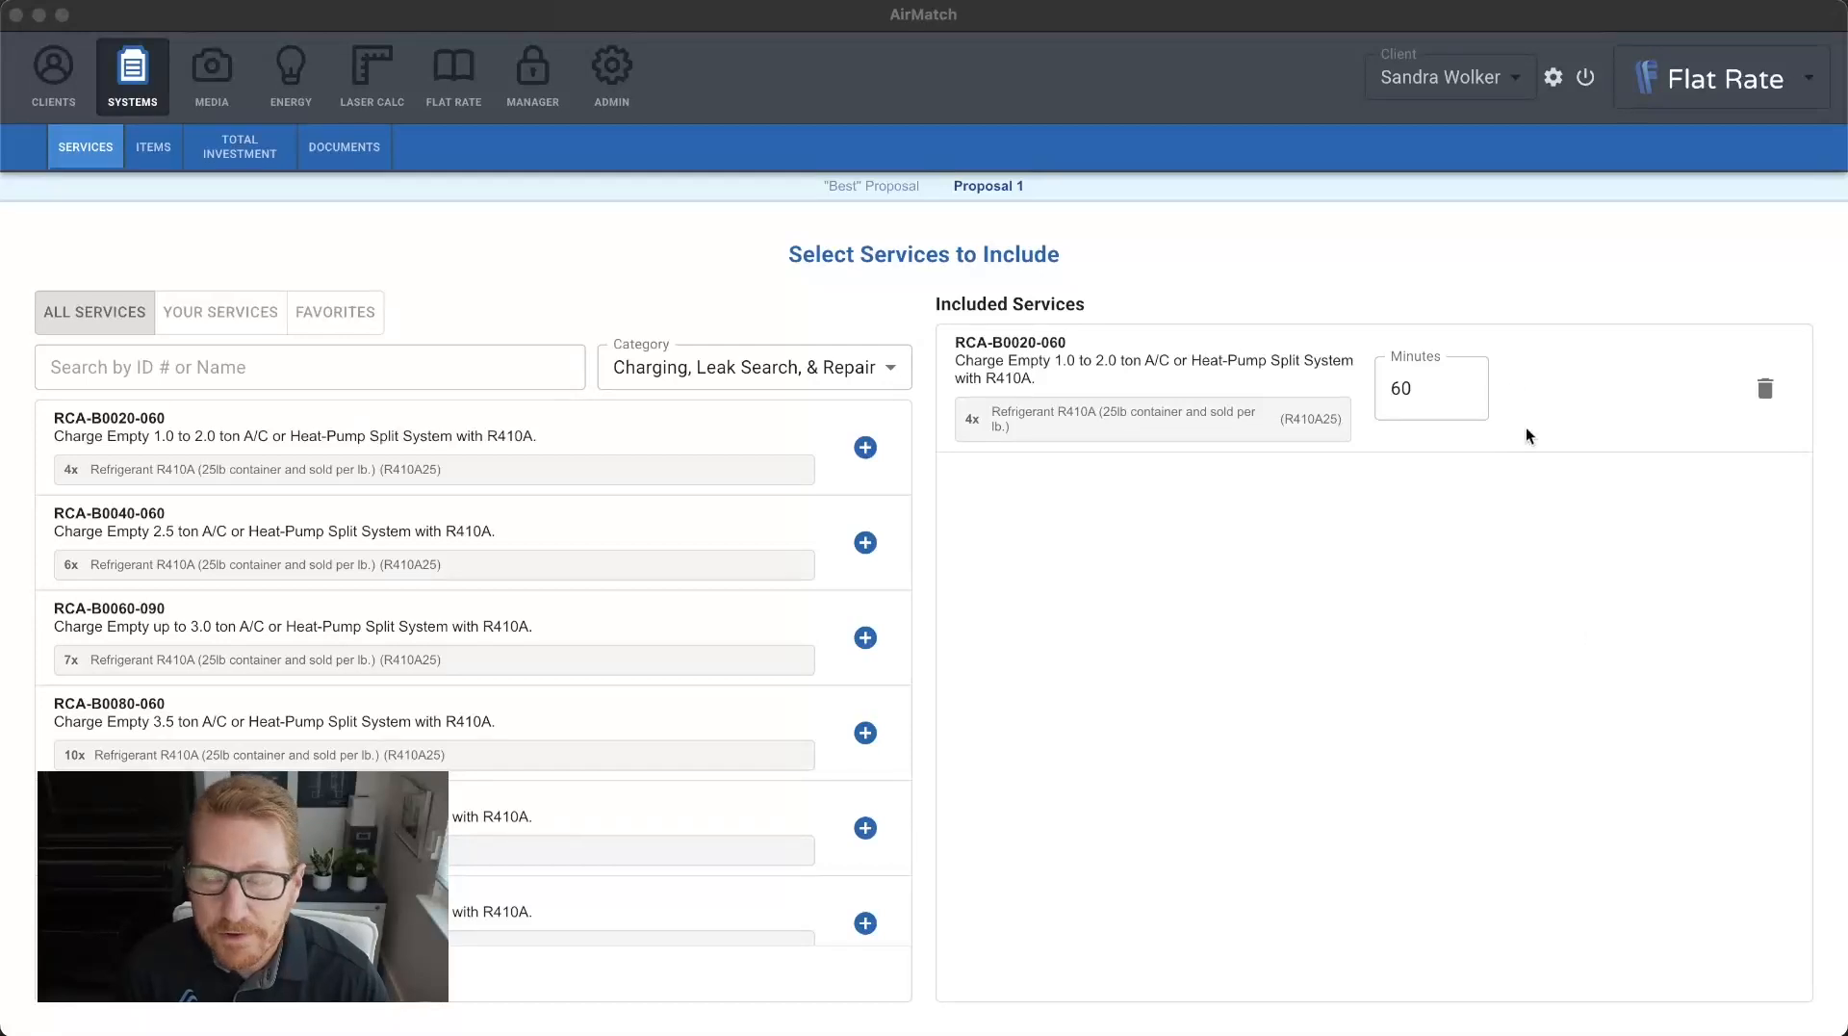
{"action": "left_click", "coordinate": [1451, 392]}
{"action": "left_click_drag", "start_coordinate": [1451, 391], "coordinate": [1381, 385]}
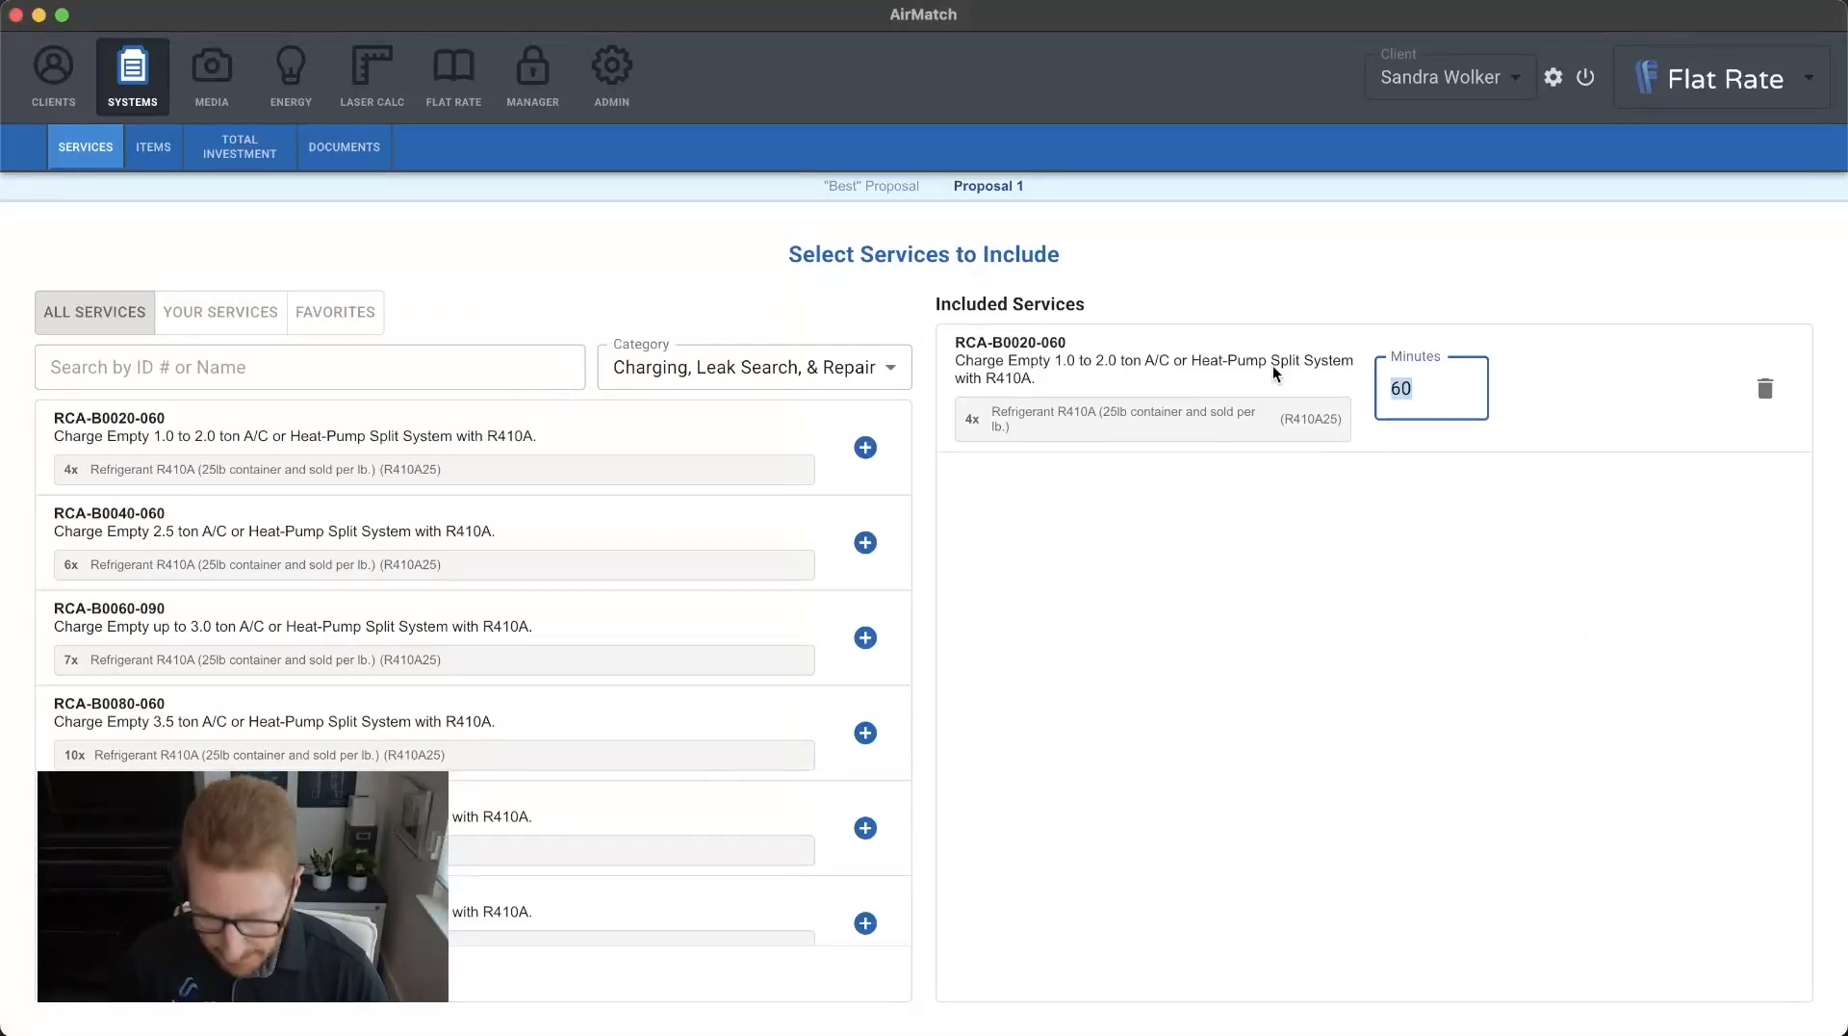
{"action": "type", "text": "90"}
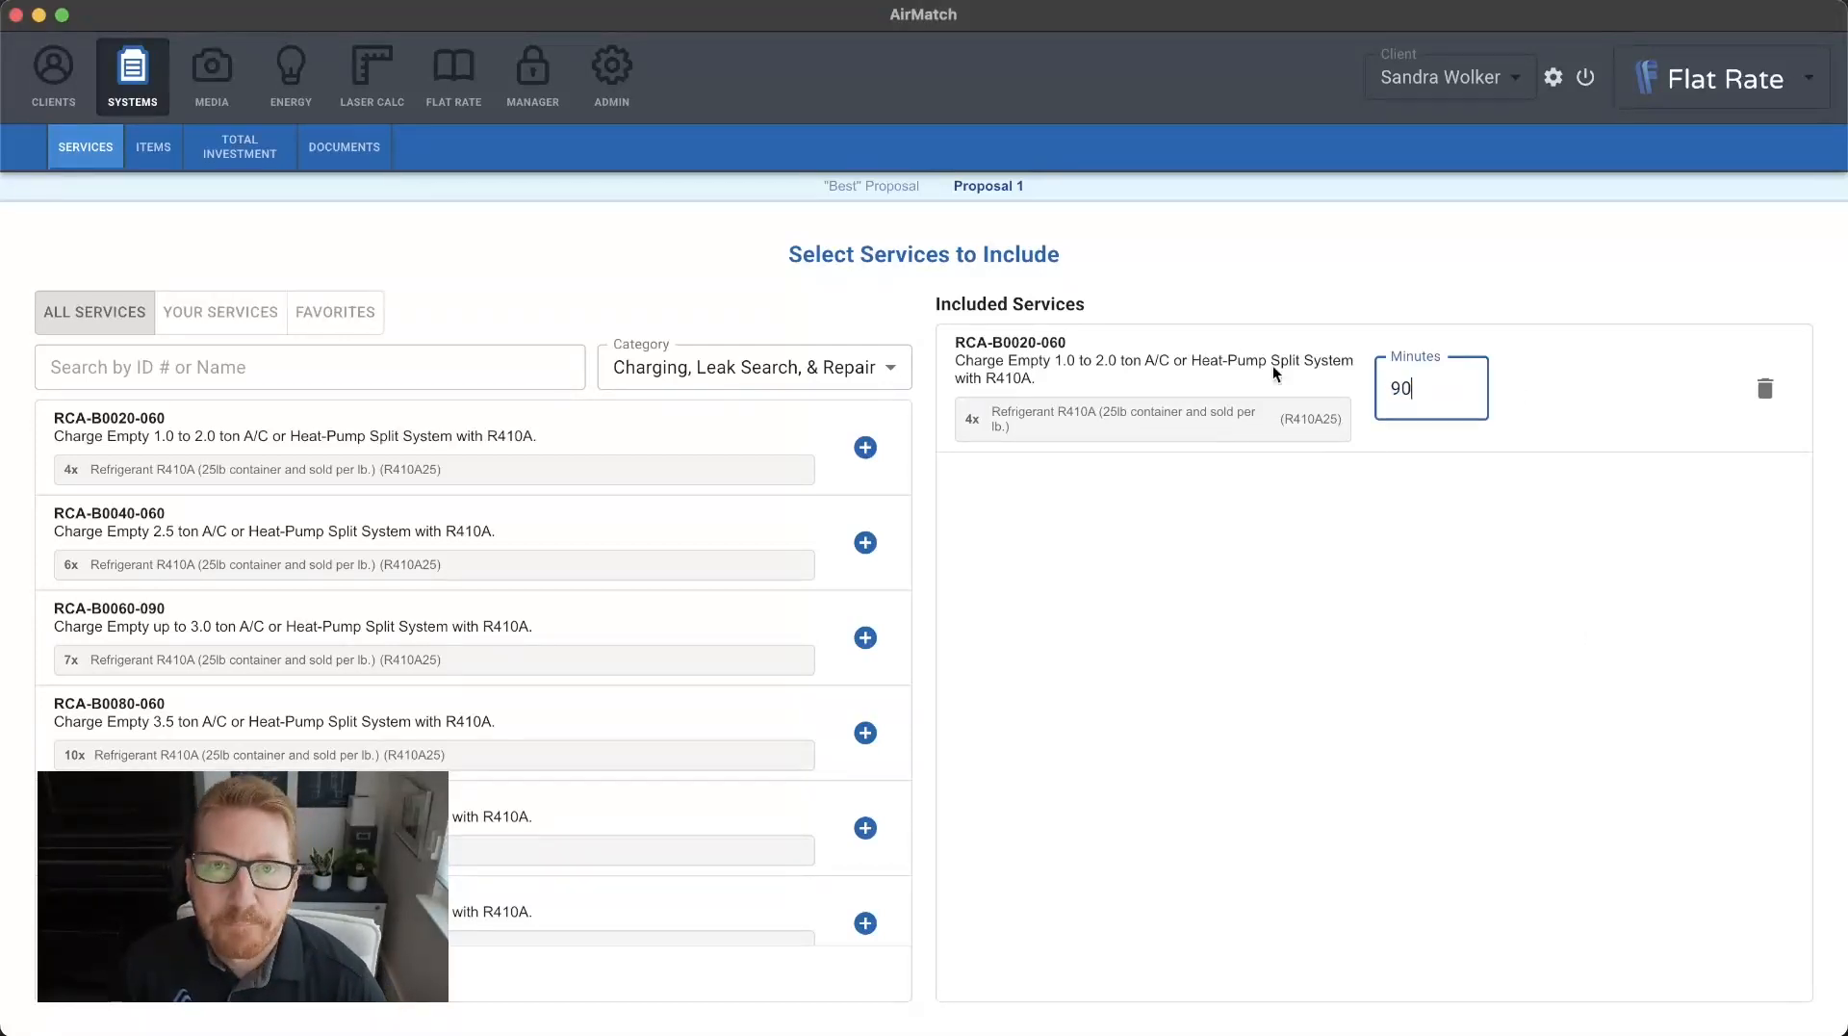
{"action": "left_click", "coordinate": [1359, 268]}
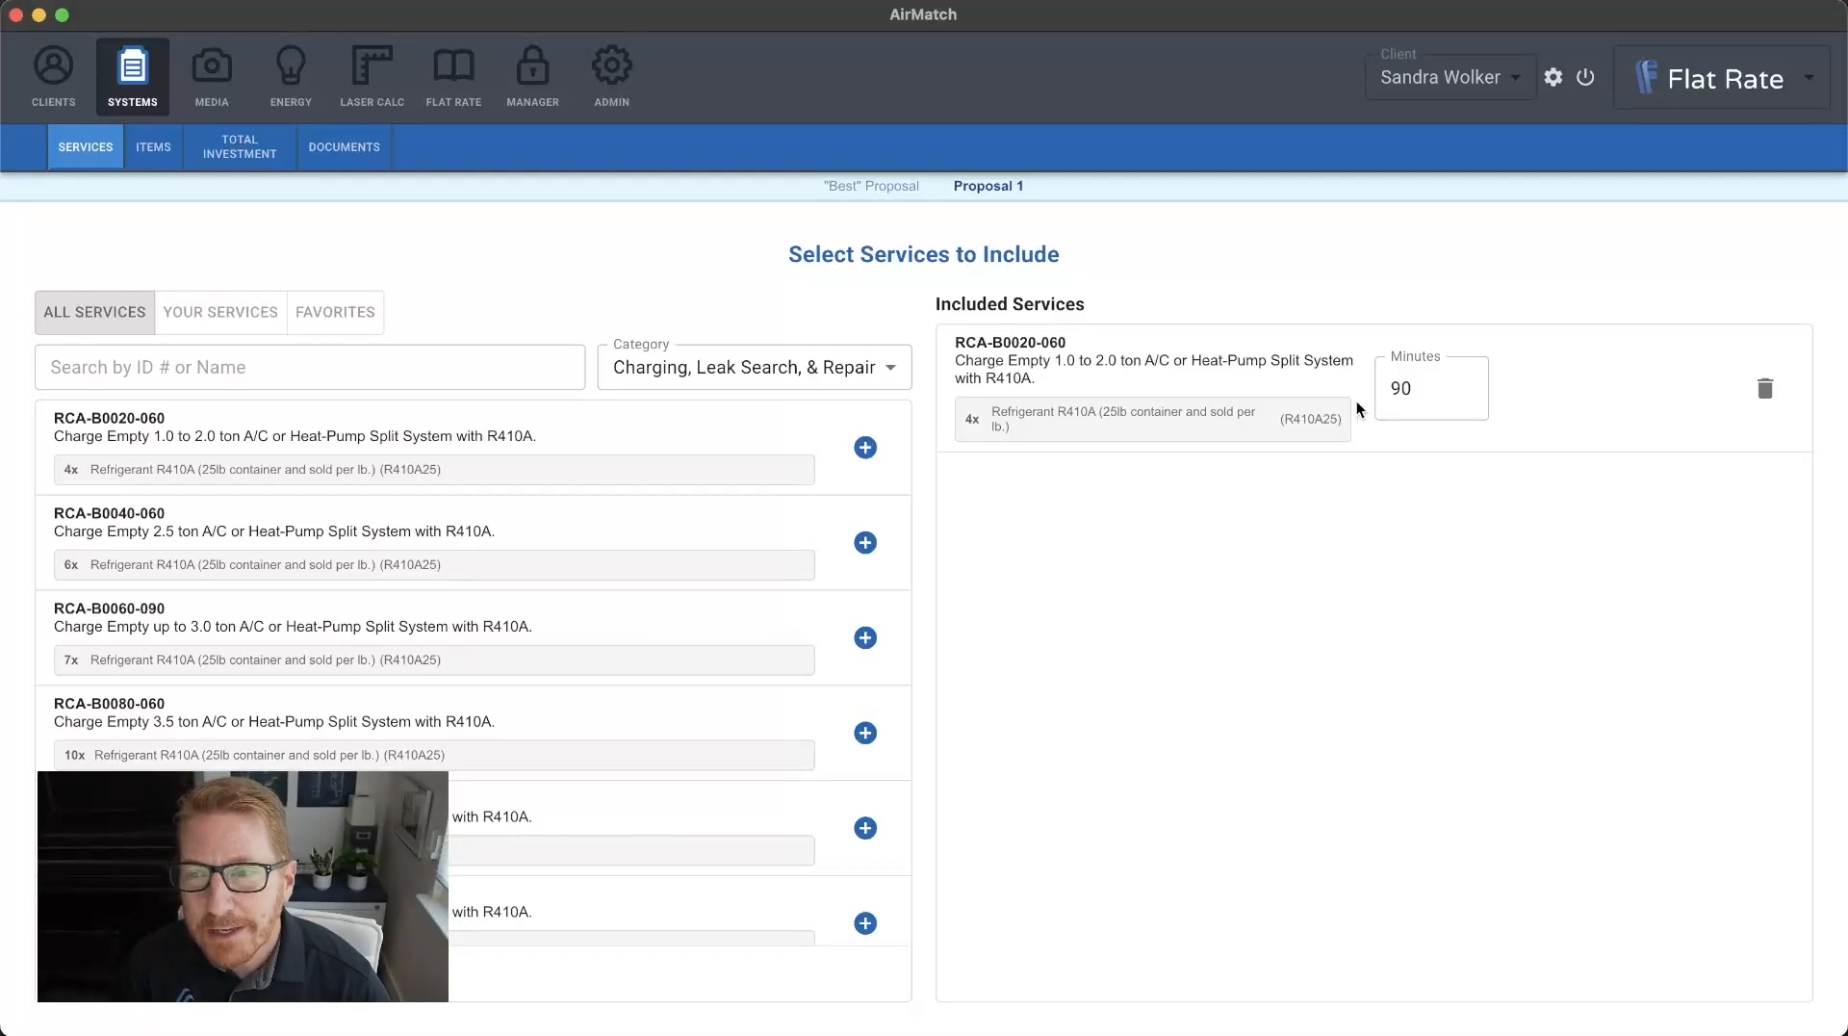
{"action": "left_click", "coordinate": [1422, 390]}
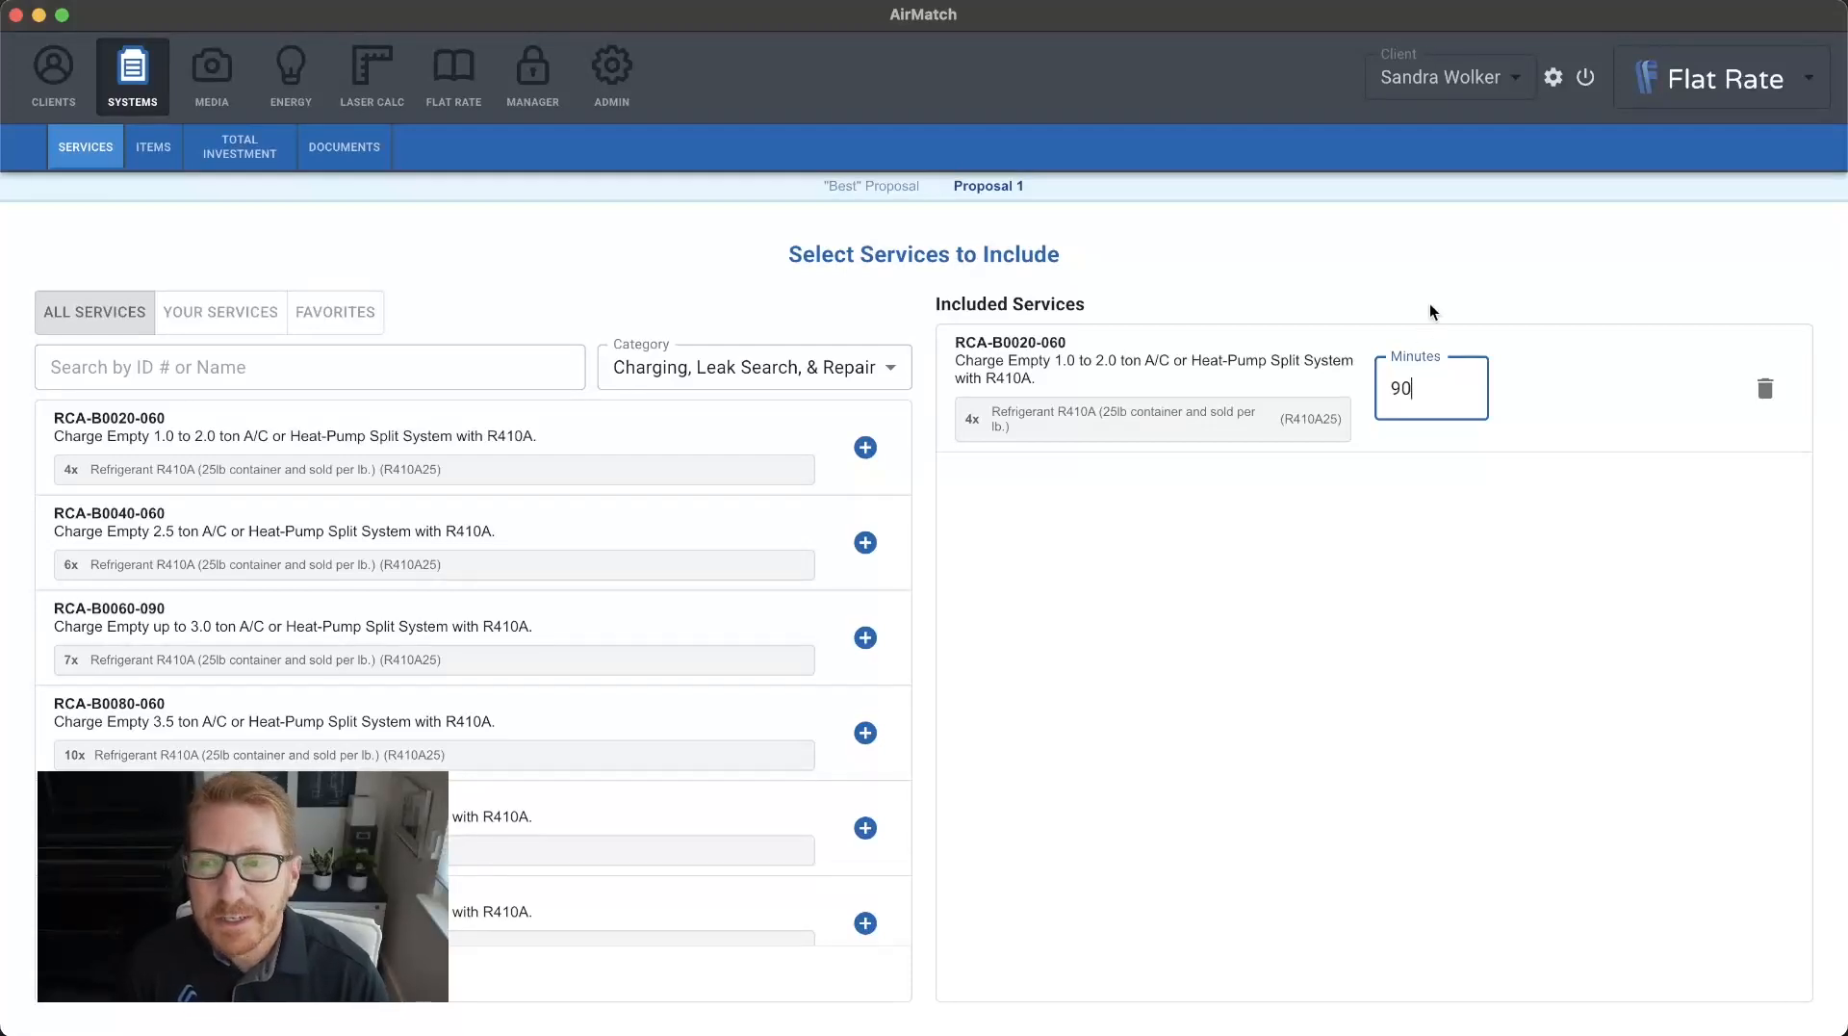
{"action": "left_click", "coordinate": [1431, 309]}
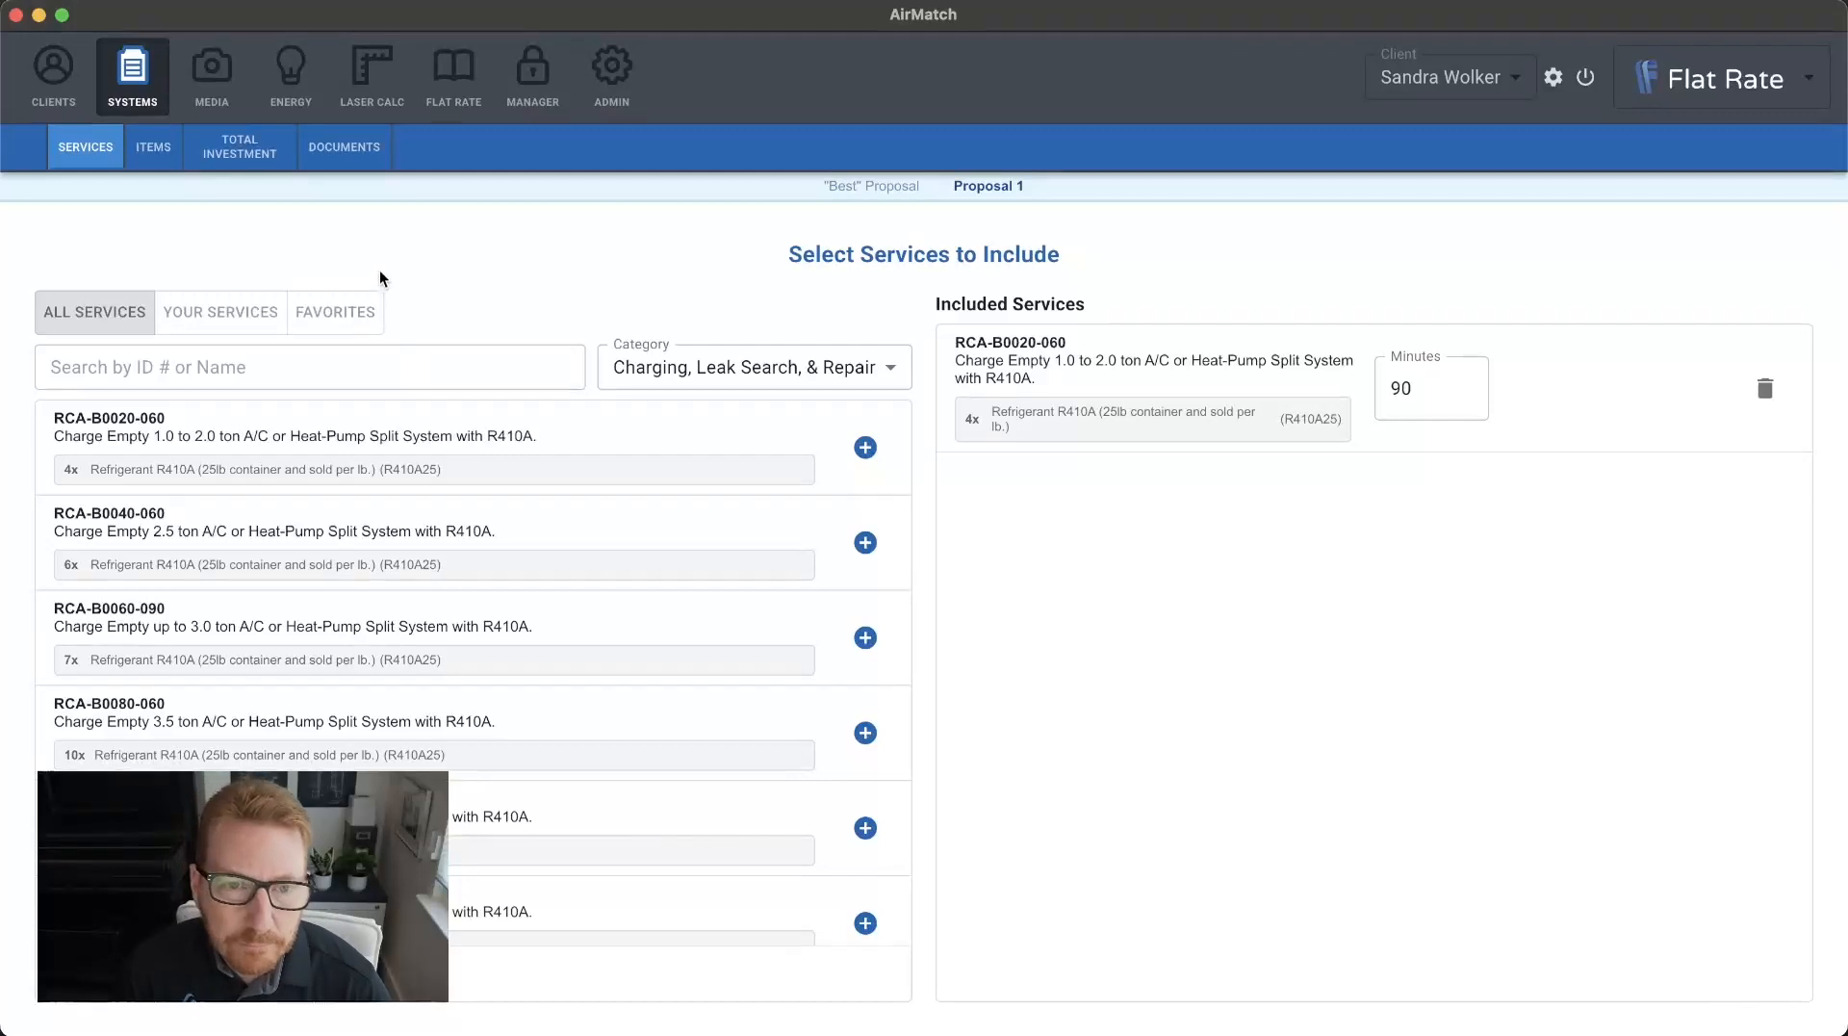
Look through the company's own services and the favorite services, and return to the list of all services.
{"action": "left_click", "coordinate": [211, 323]}
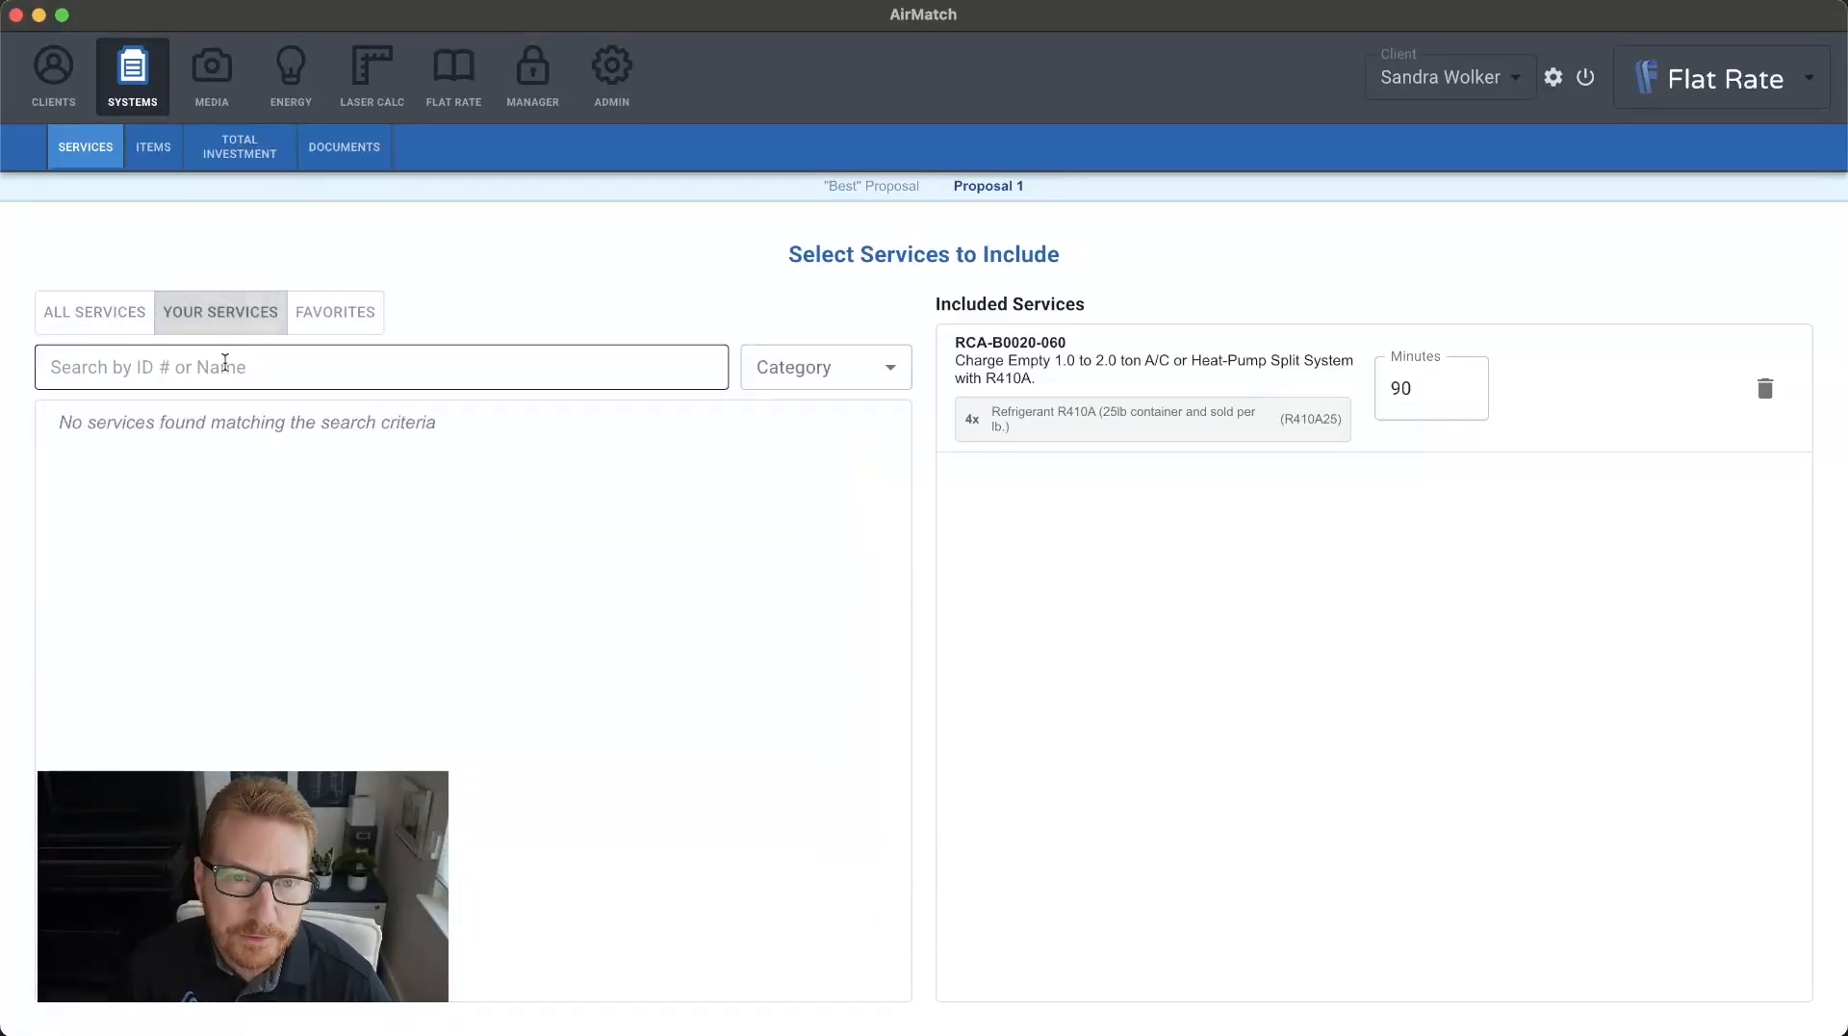
{"action": "left_click", "coordinate": [323, 318]}
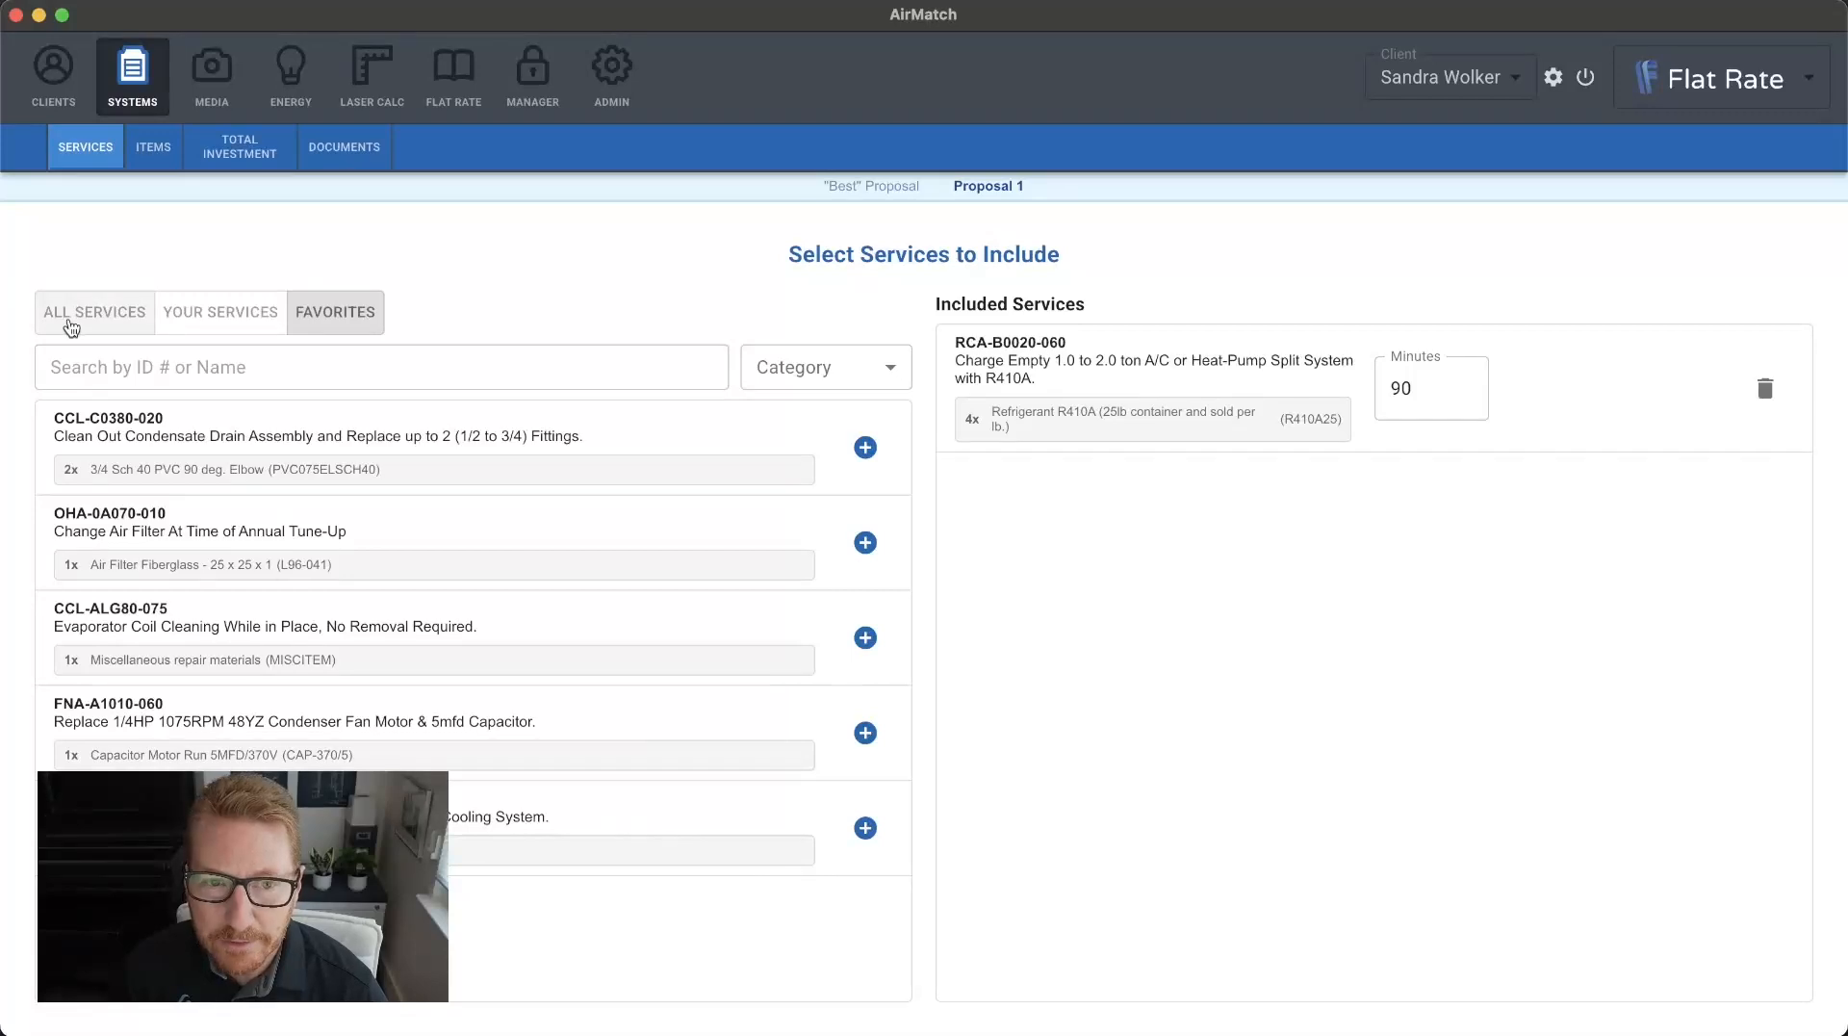
{"action": "left_click", "coordinate": [71, 325]}
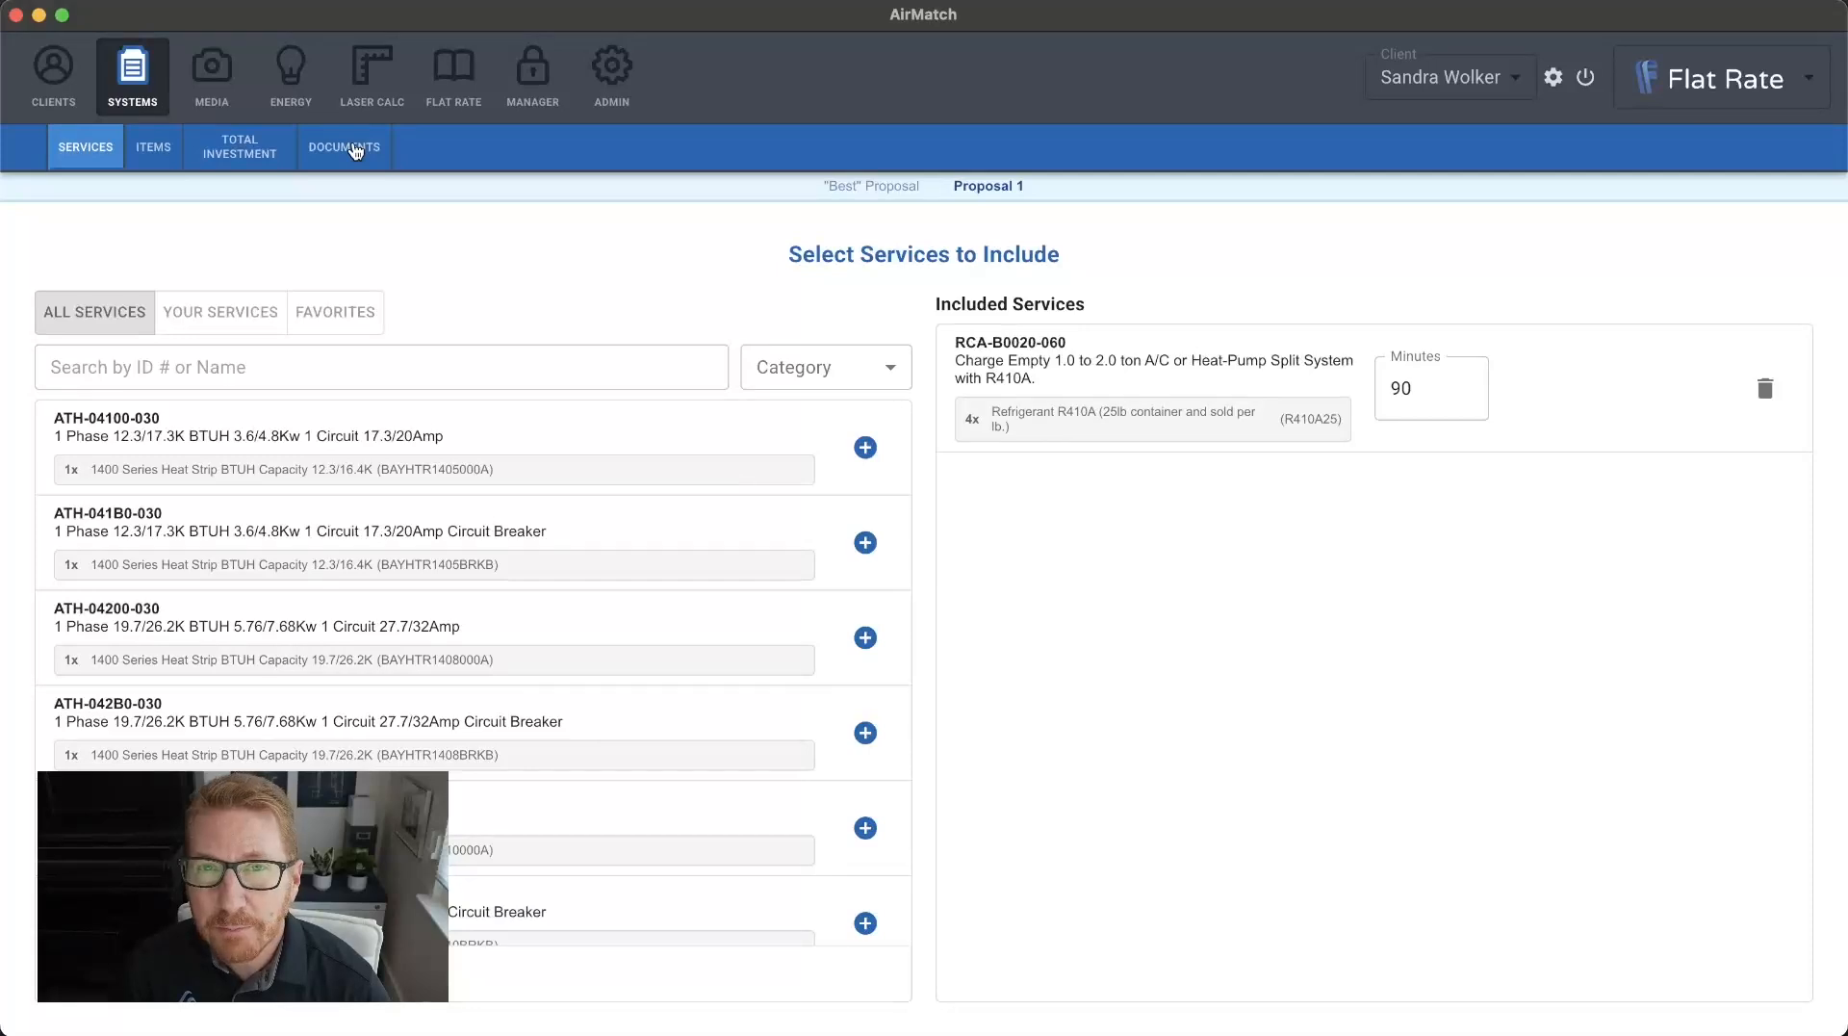
Go to the proposal's item selection, look over the item categories and search the items by the name "lineset".
{"action": "left_click", "coordinate": [162, 160]}
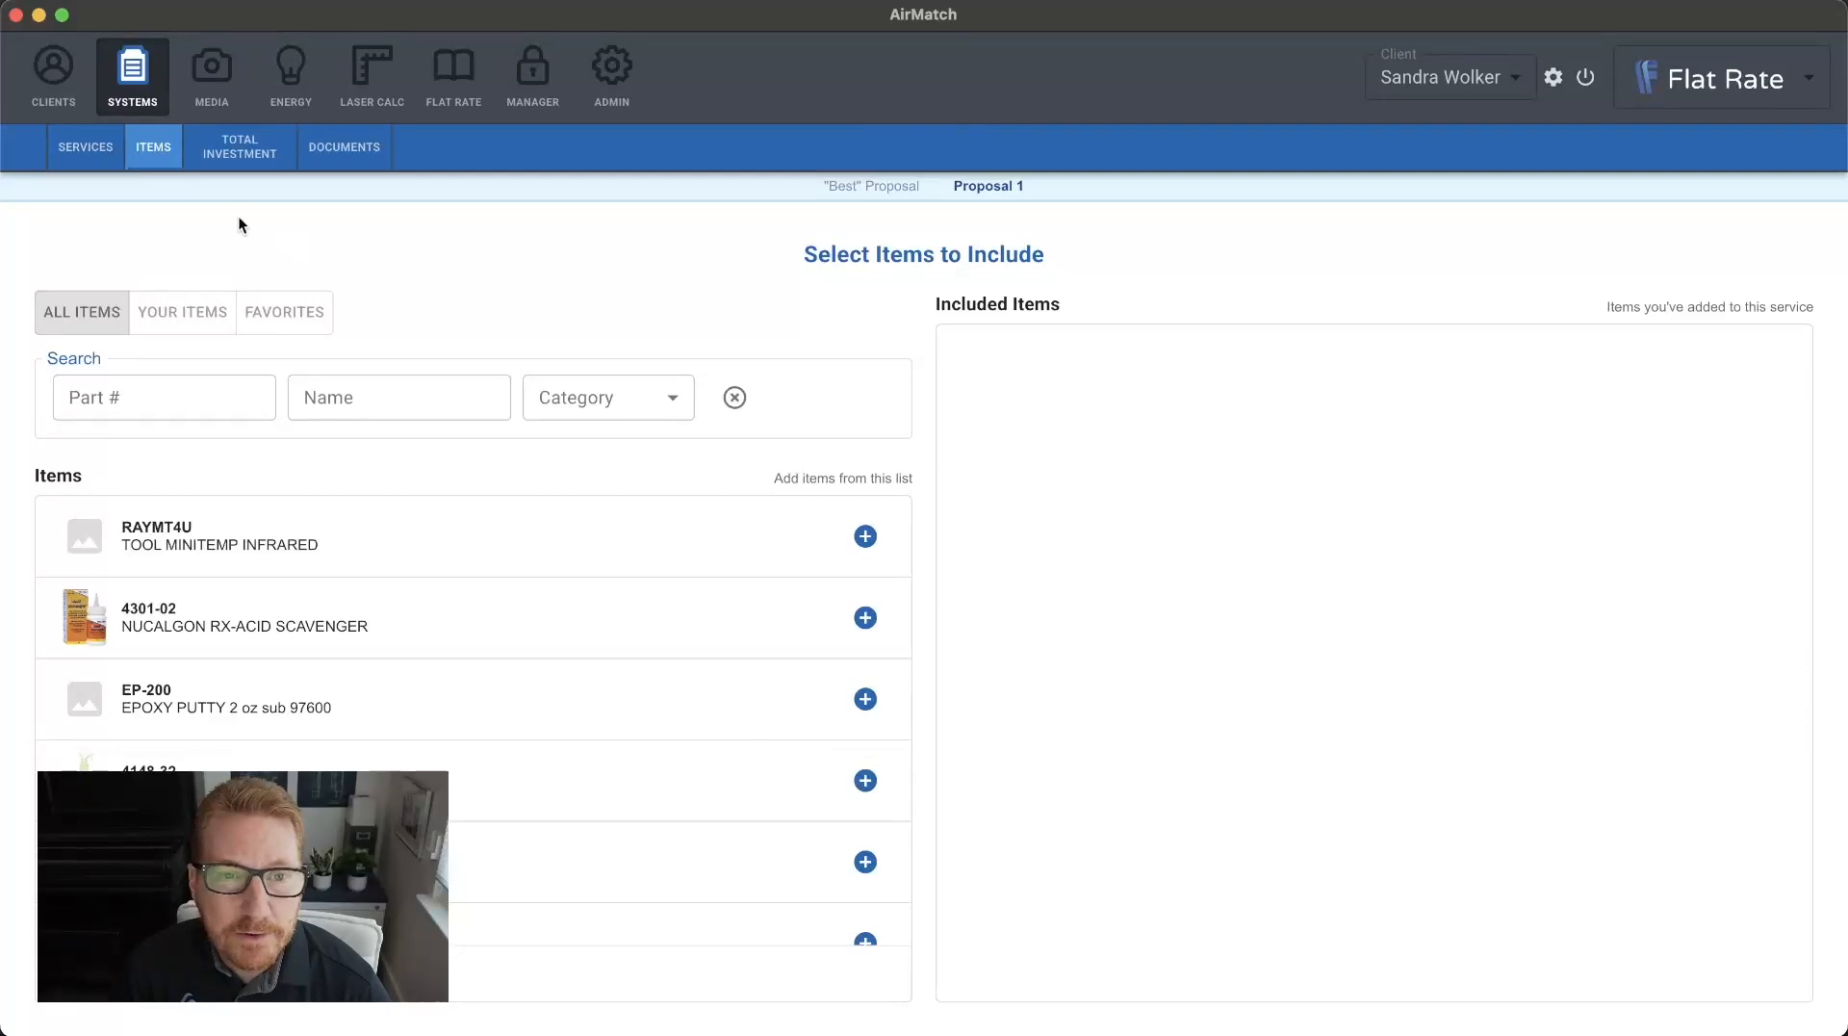
{"action": "left_click", "coordinate": [581, 411]}
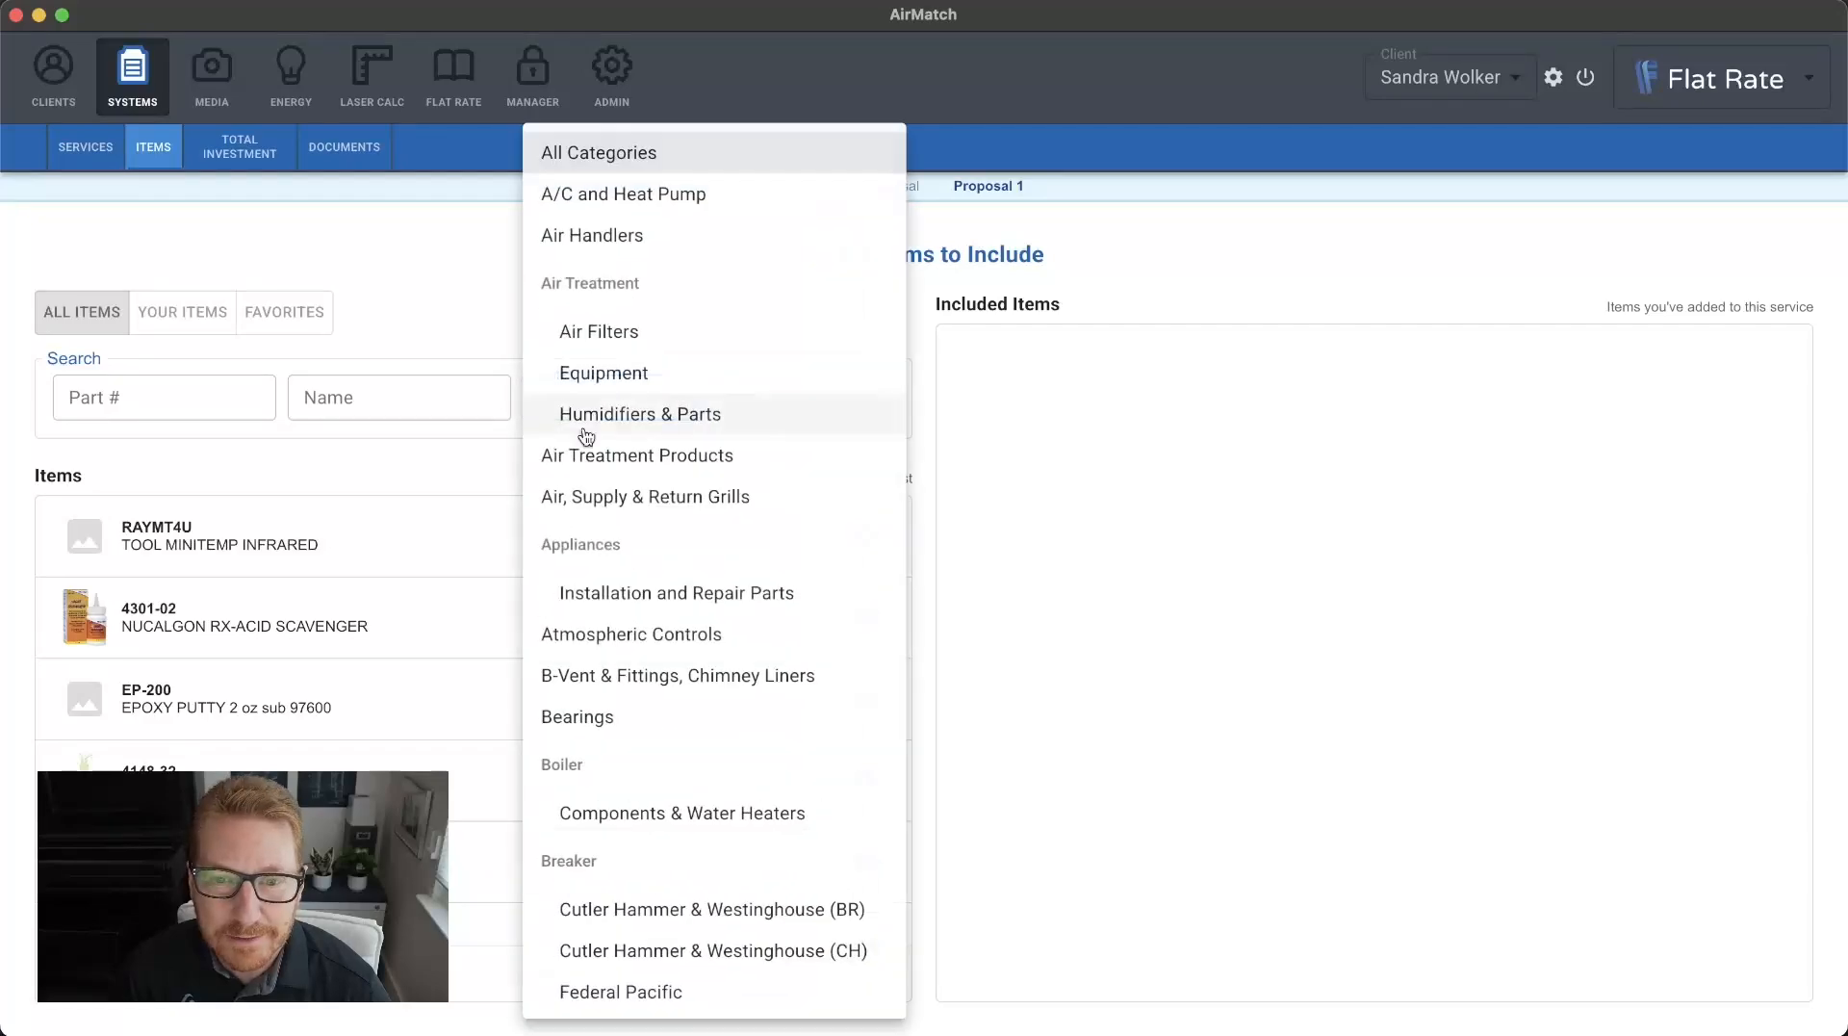
{"action": "scroll", "coordinate": [644, 695], "scroll_direction": "down", "scroll_amount": 5}
{"action": "scroll", "coordinate": [644, 695], "scroll_direction": "down", "scroll_amount": 15}
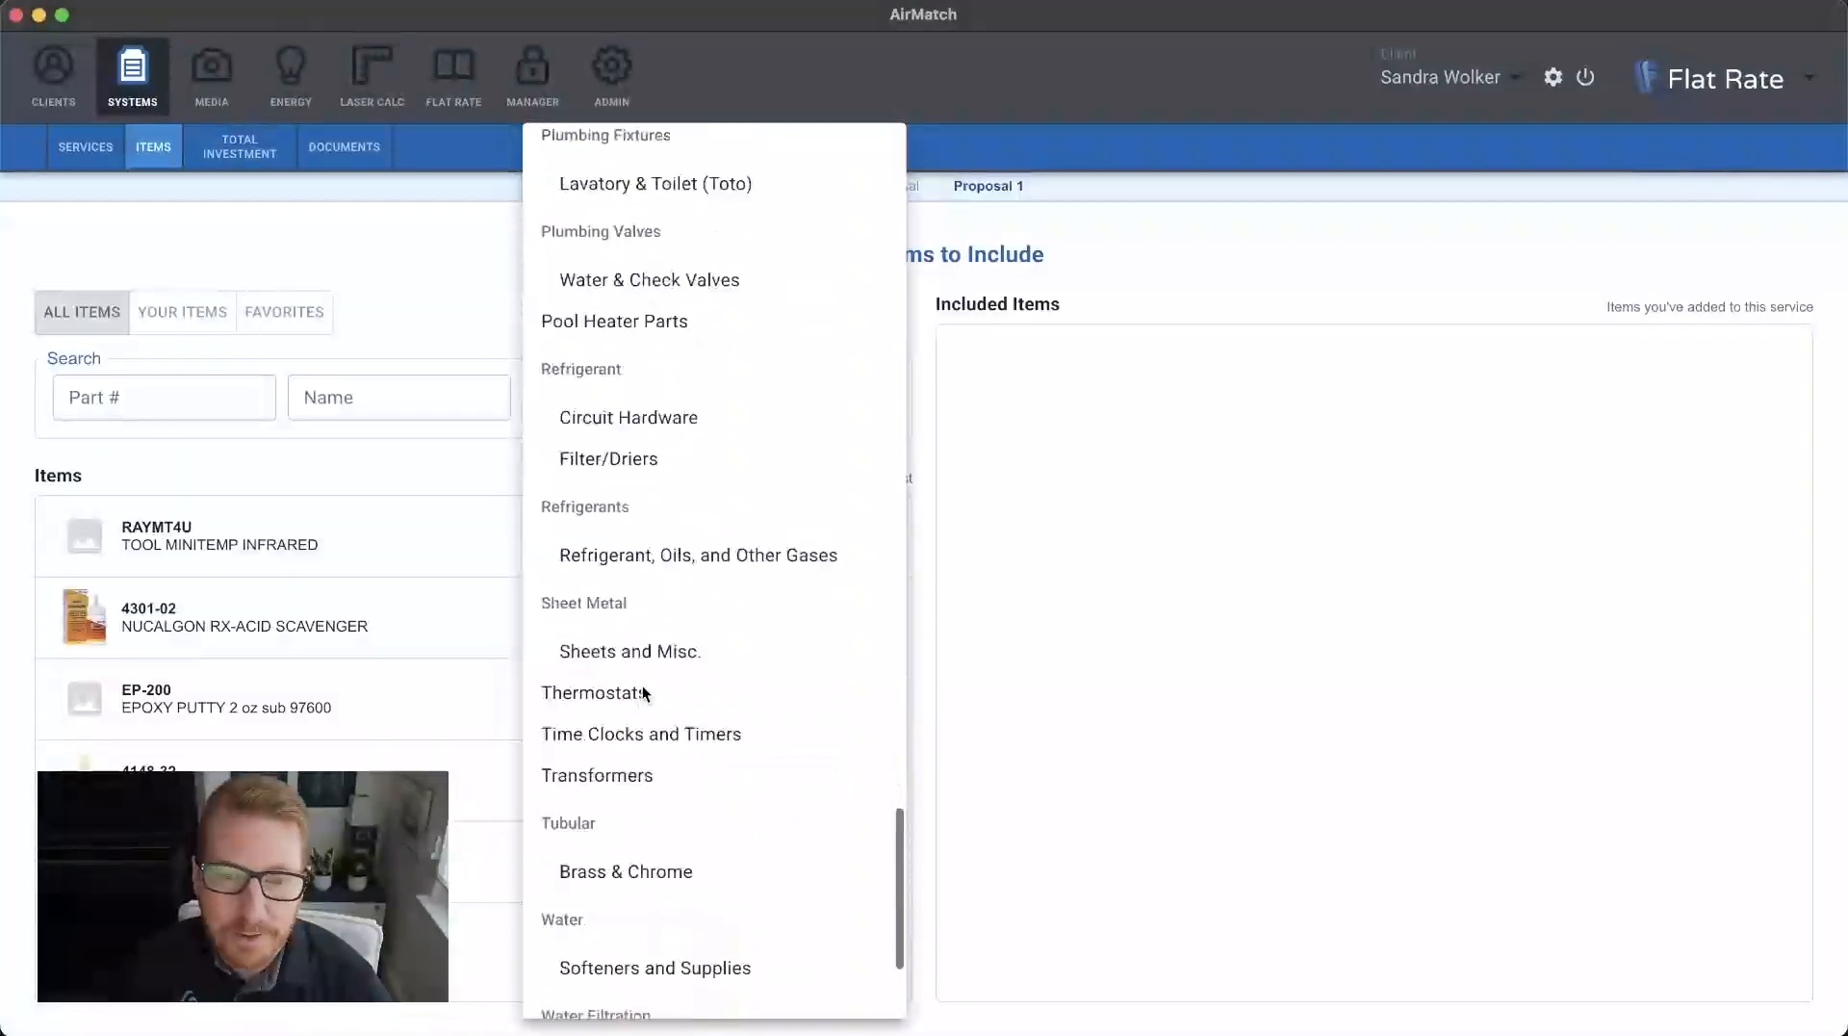
{"action": "left_click", "coordinate": [176, 402]}
{"action": "left_click", "coordinate": [371, 406]}
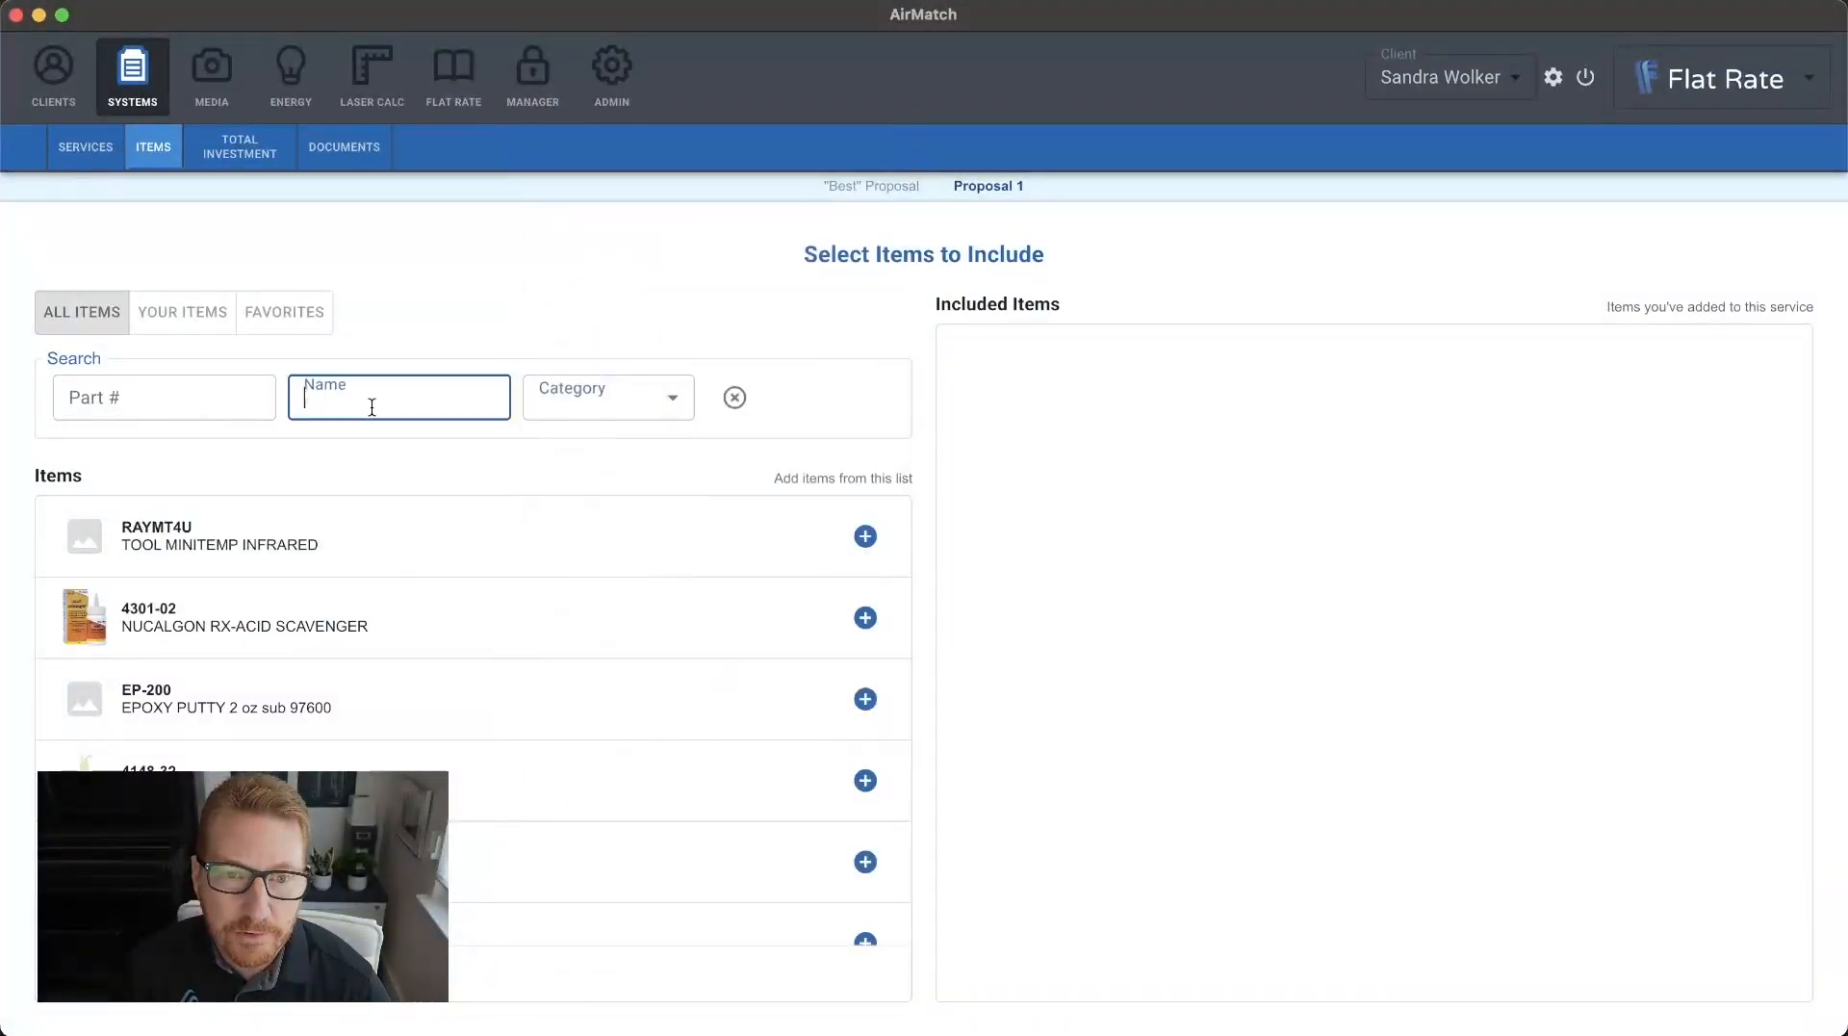
{"action": "type", "text": "line"}
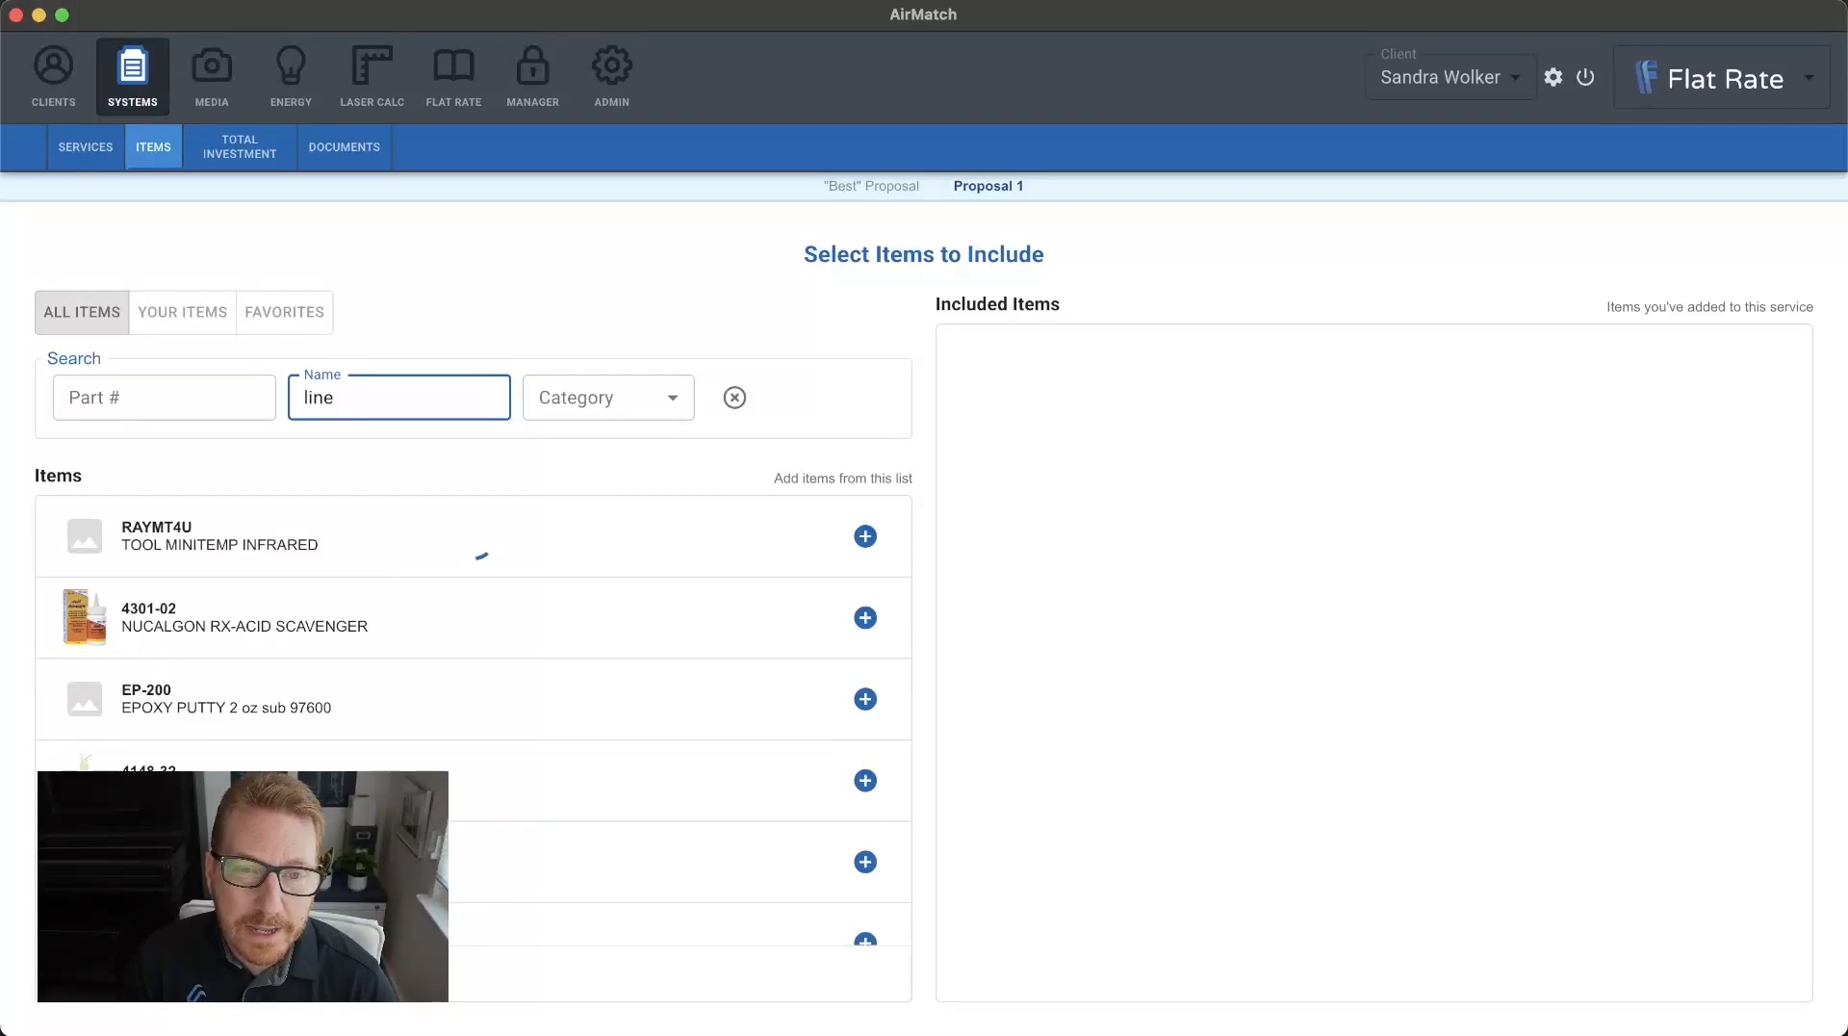
{"action": "type", "text": "set"}
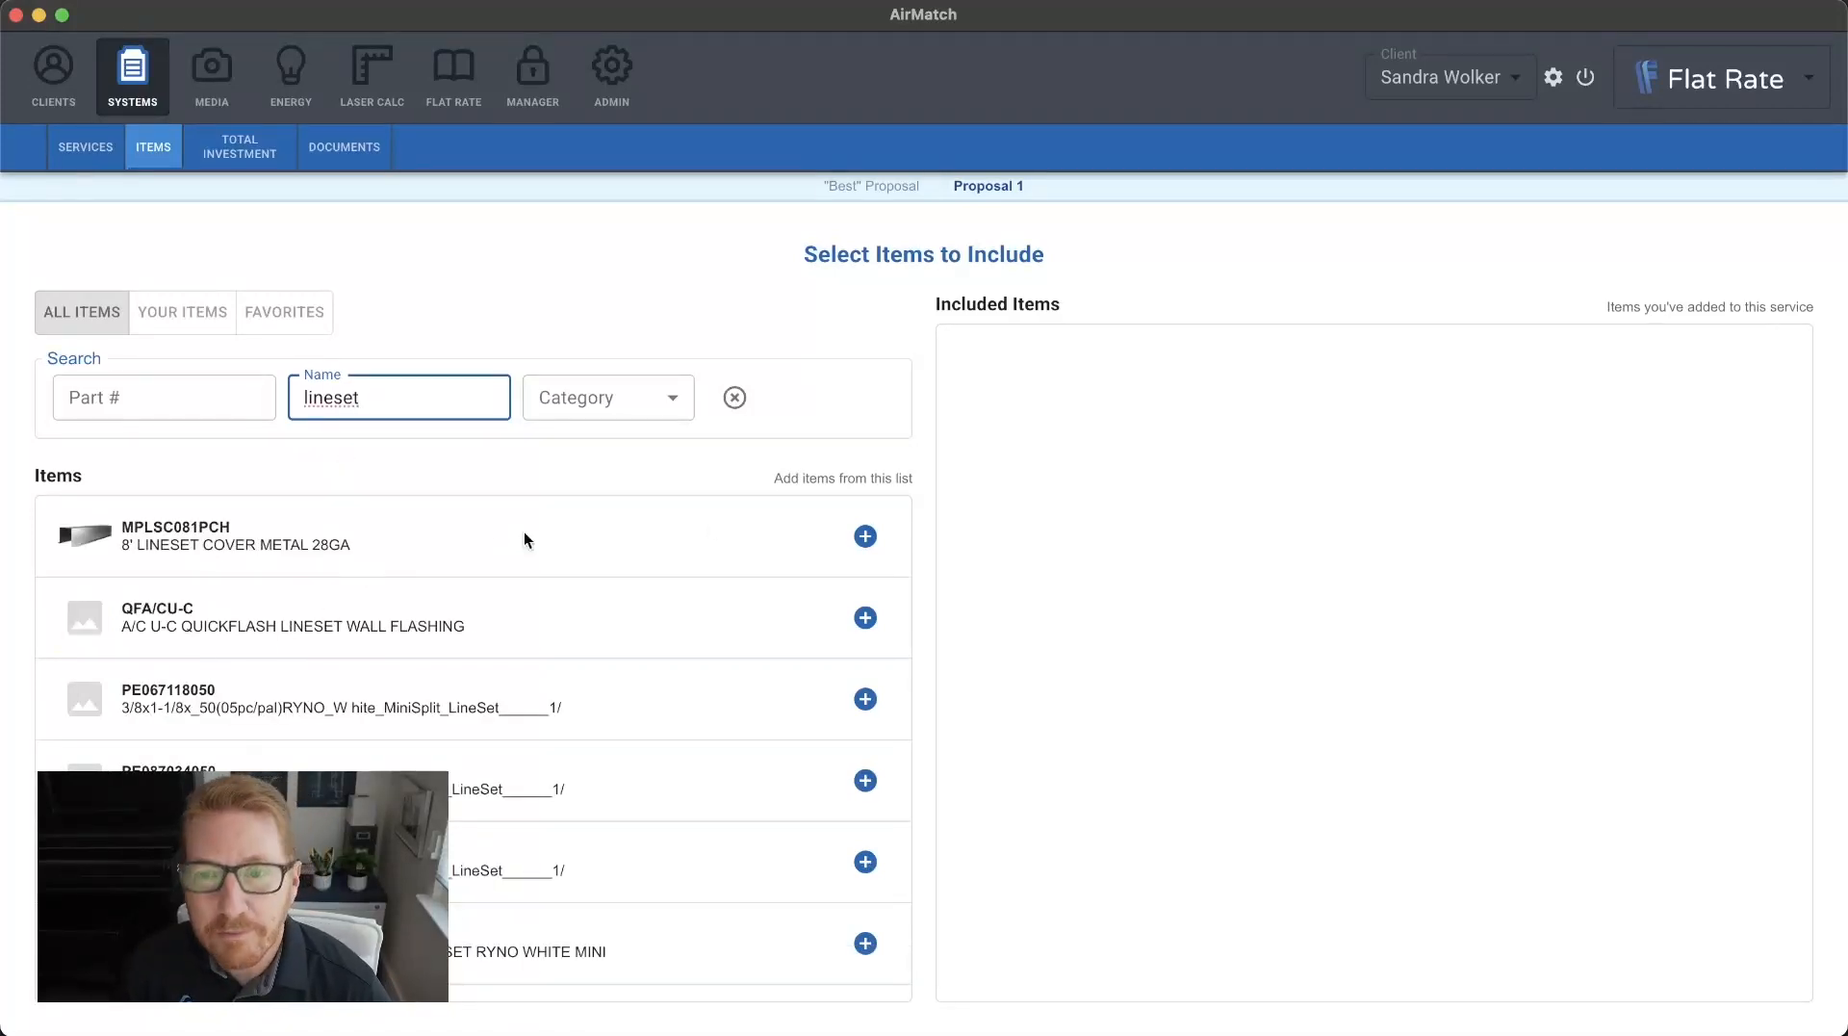
Add the 8' LINESET COVER METAL 28GA item to the proposal with a quantity of 2.
{"action": "left_click", "coordinate": [866, 536]}
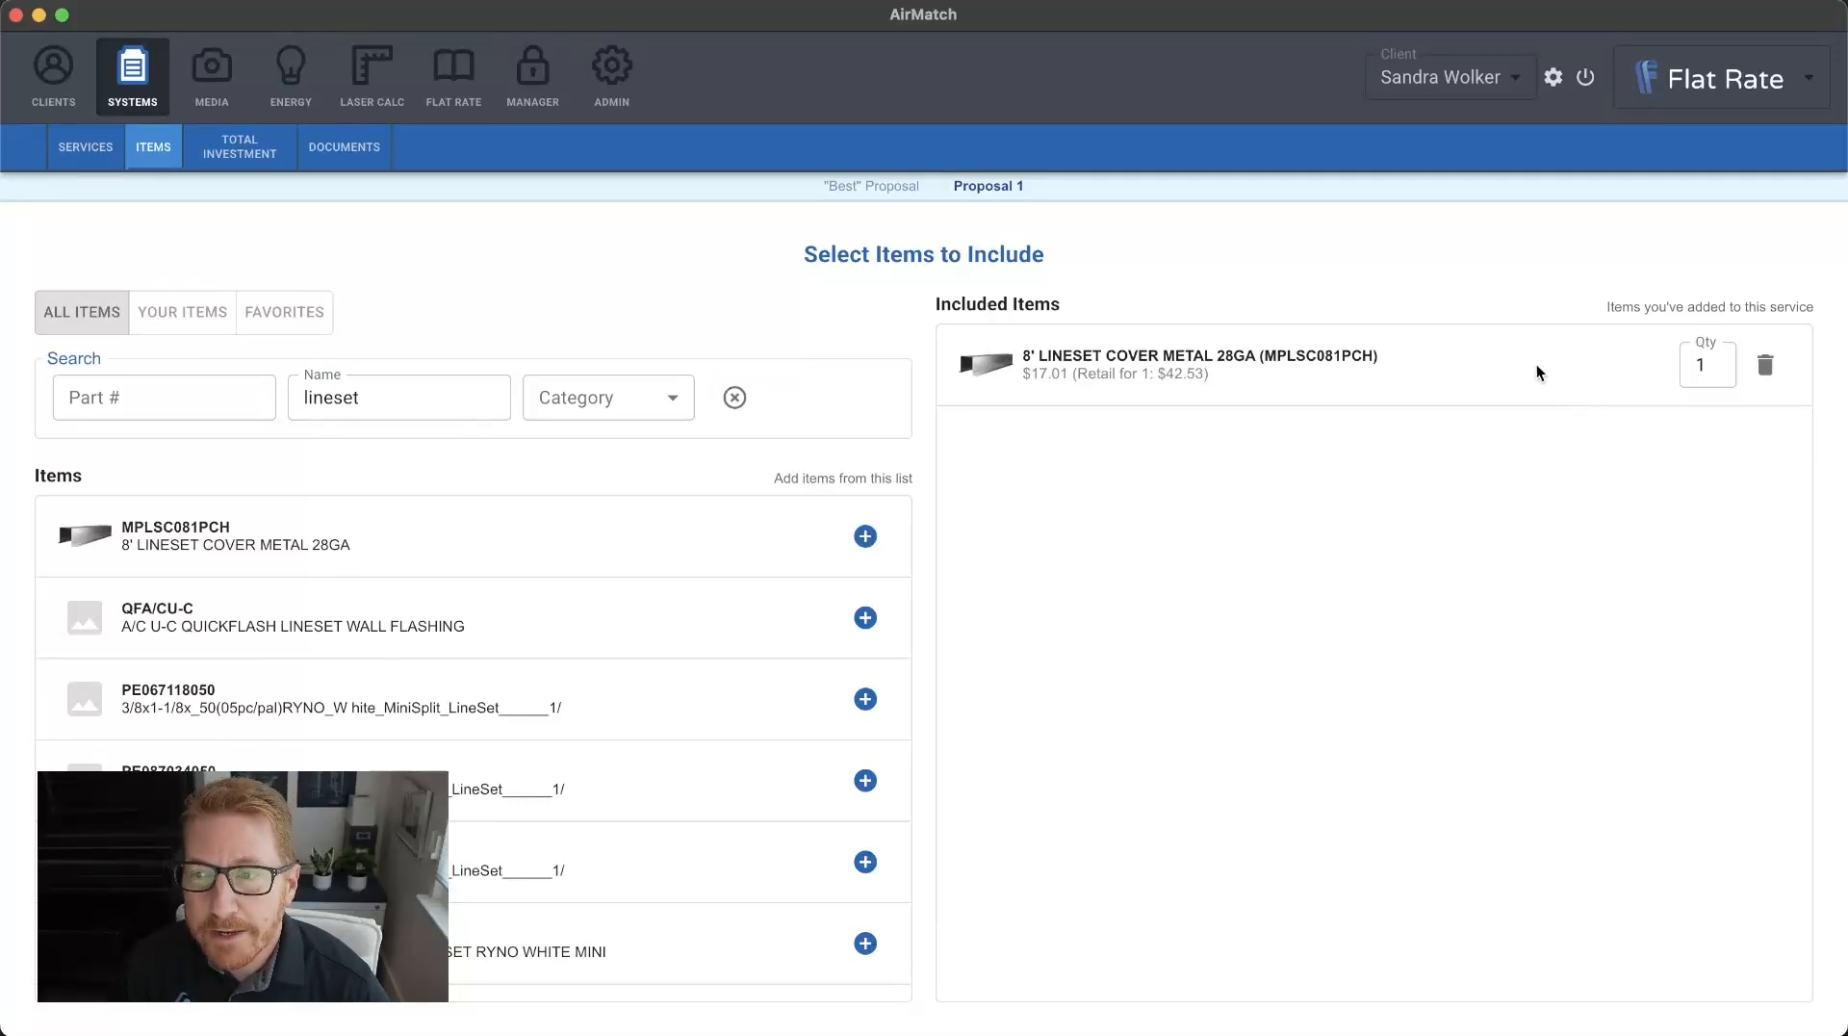
{"action": "double_click", "coordinate": [1704, 365]}
{"action": "type", "text": "2"}
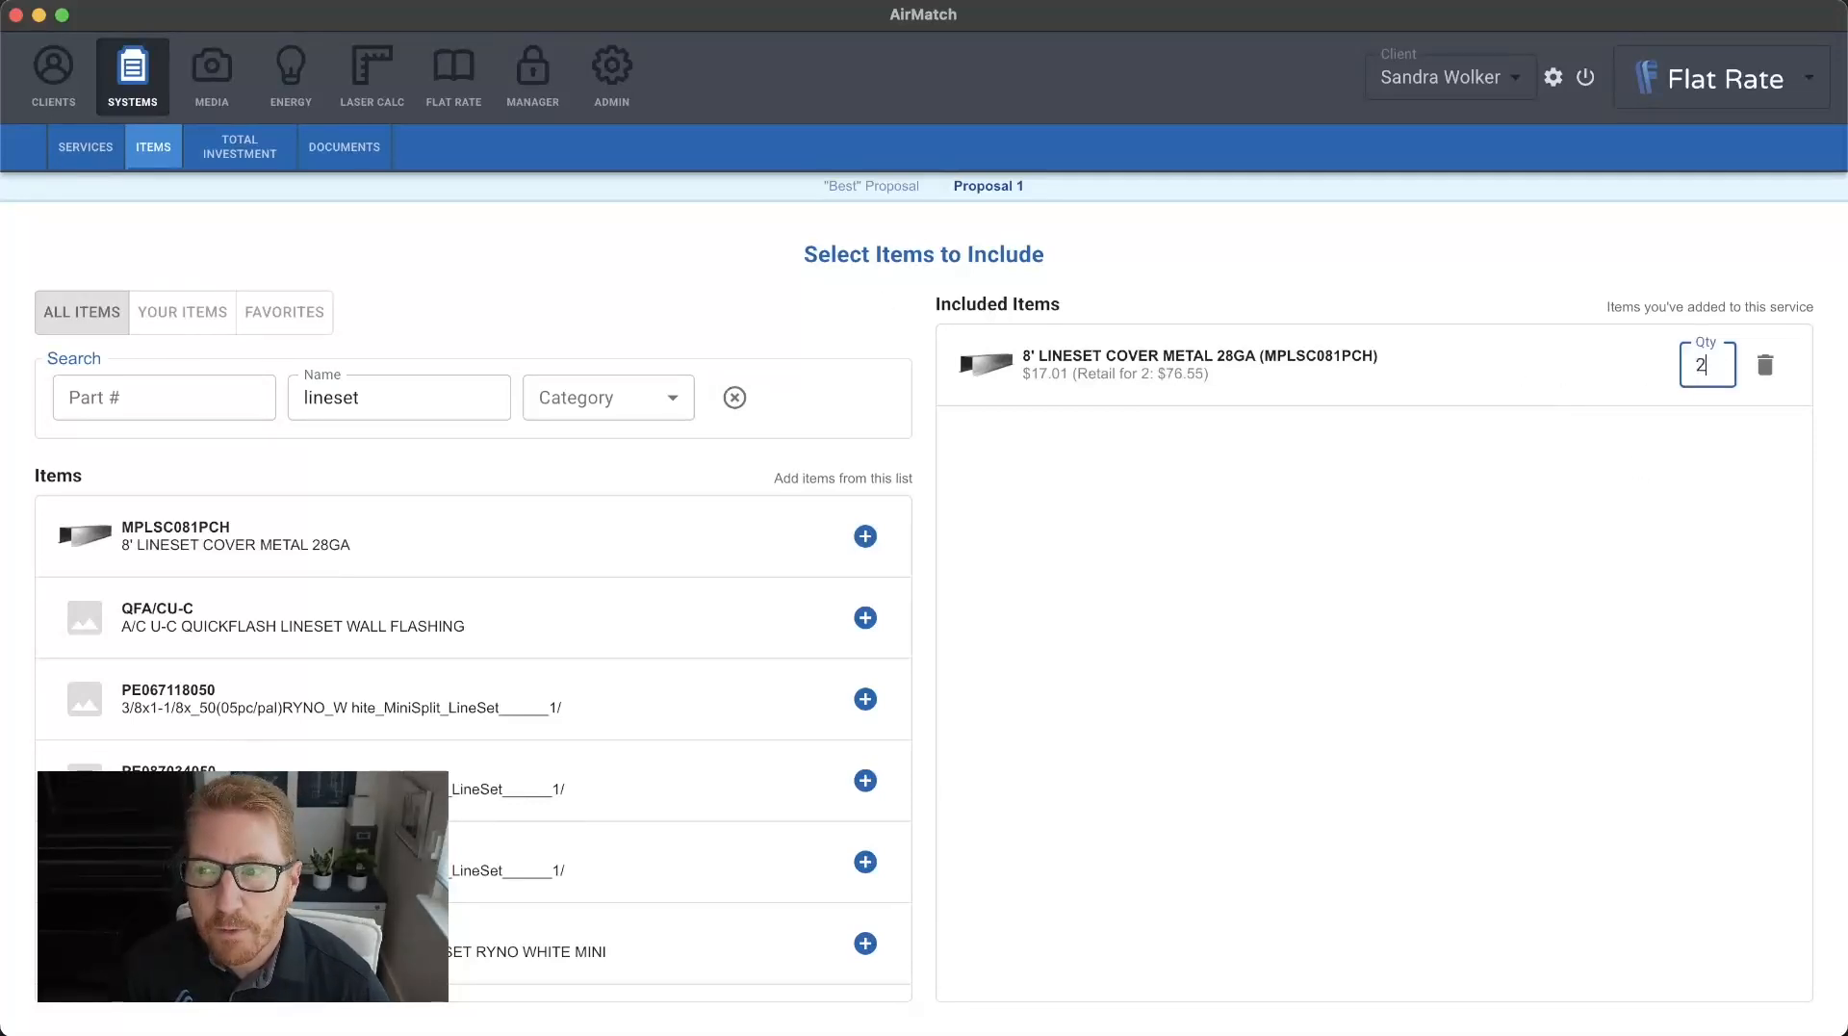
{"action": "left_click", "coordinate": [1571, 492]}
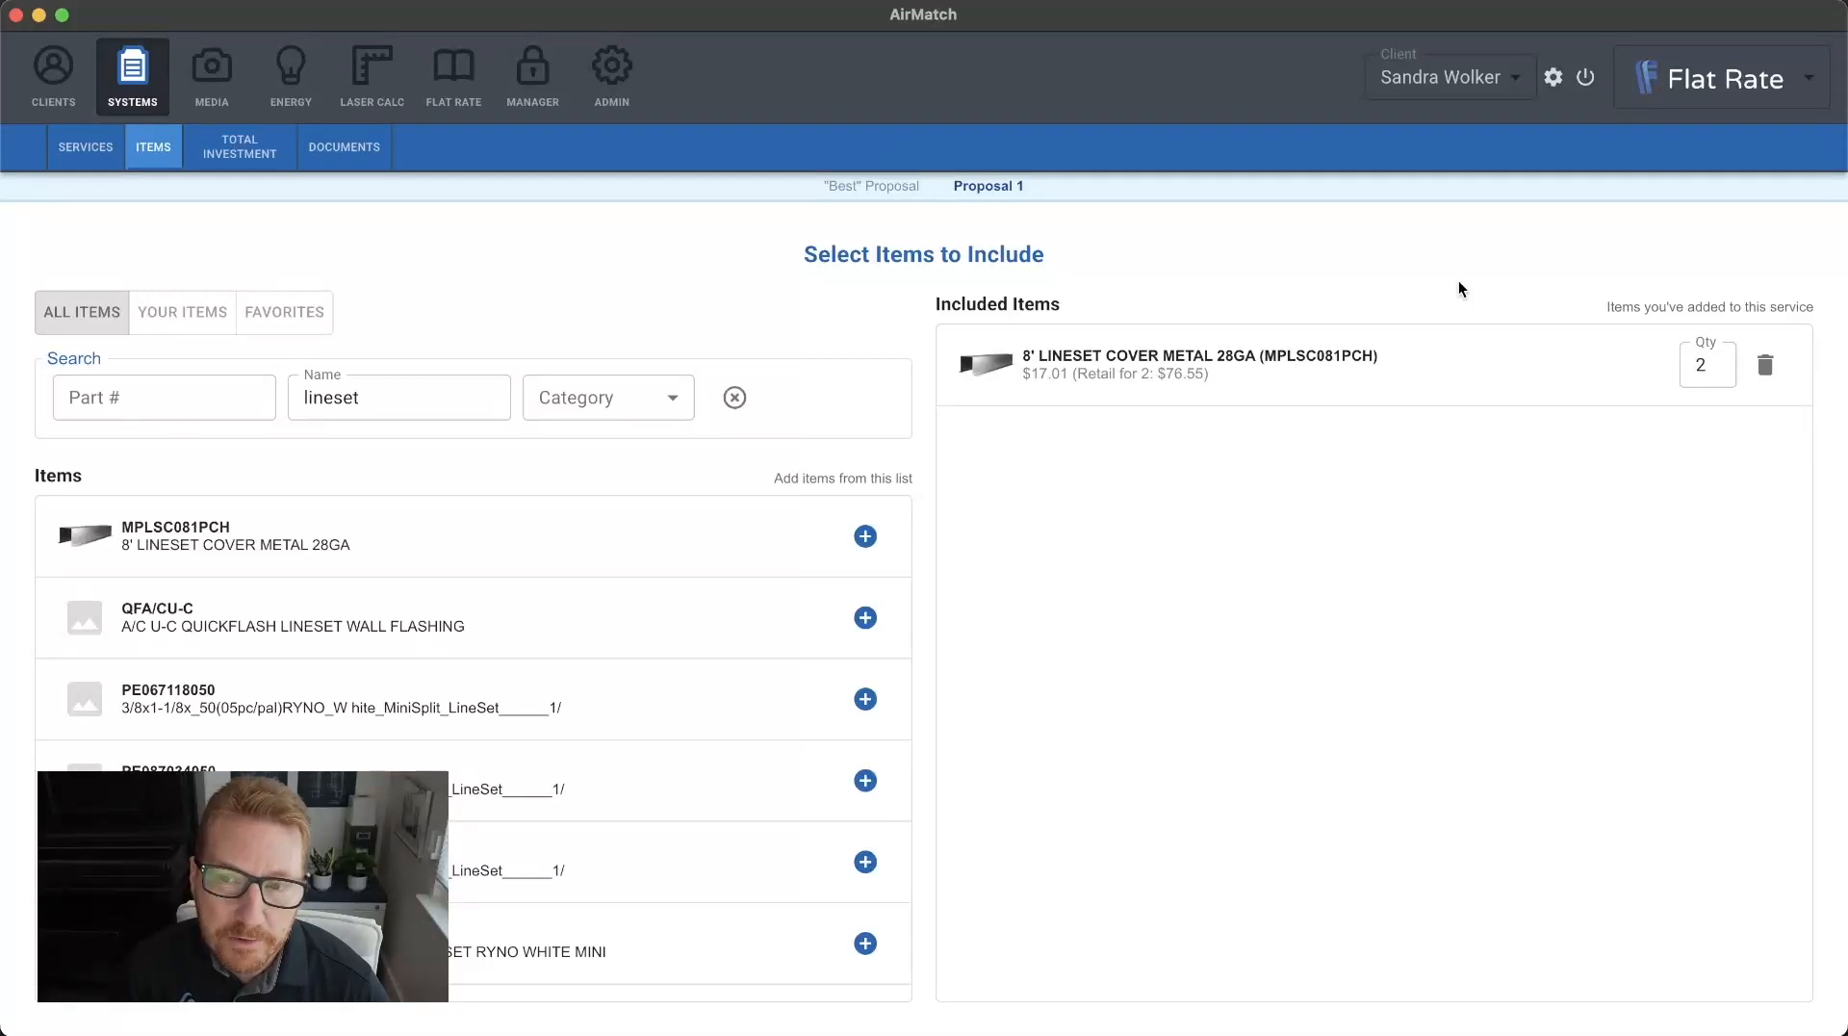
Review the proposal's Total Investment settings, from name, rating and permit through dates and rebates to the investment plan options.
{"action": "left_click", "coordinate": [252, 155]}
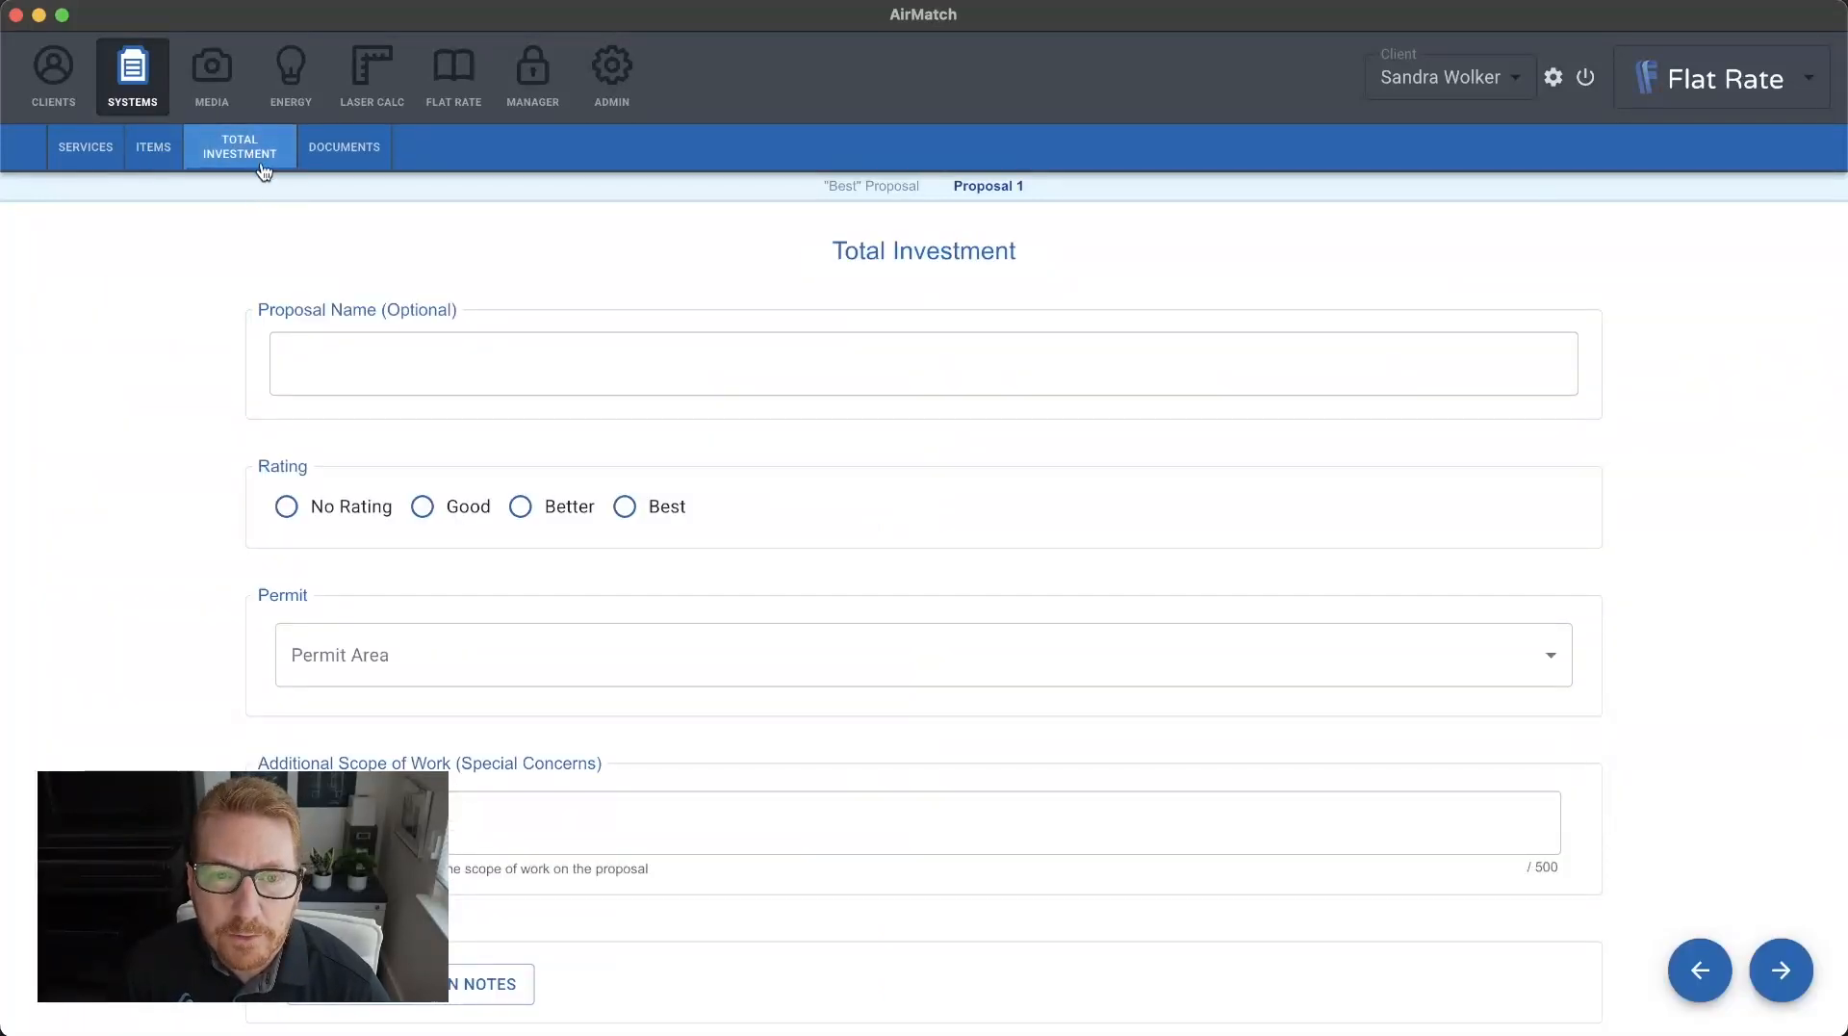
{"action": "scroll", "coordinate": [558, 513], "scroll_direction": "down", "scroll_amount": 5}
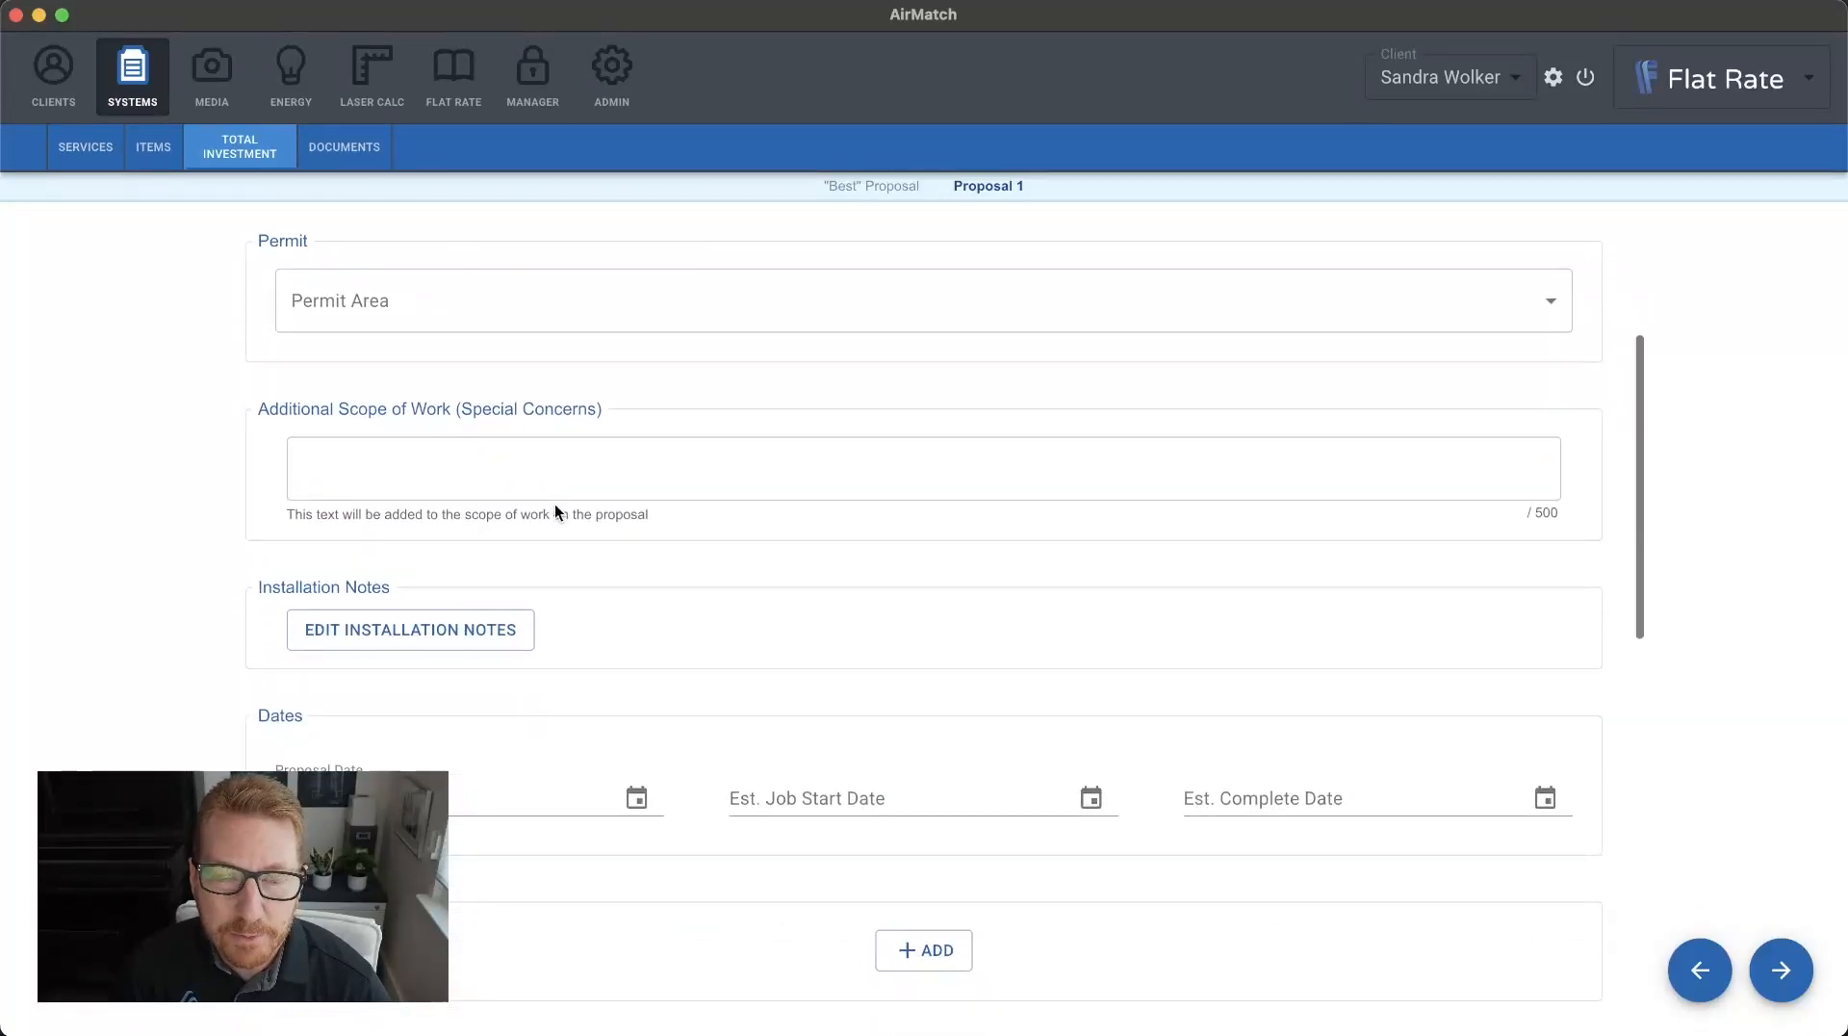
{"action": "scroll", "coordinate": [555, 504], "scroll_direction": "down", "scroll_amount": 6}
{"action": "scroll", "coordinate": [554, 511], "scroll_direction": "down", "scroll_amount": 4}
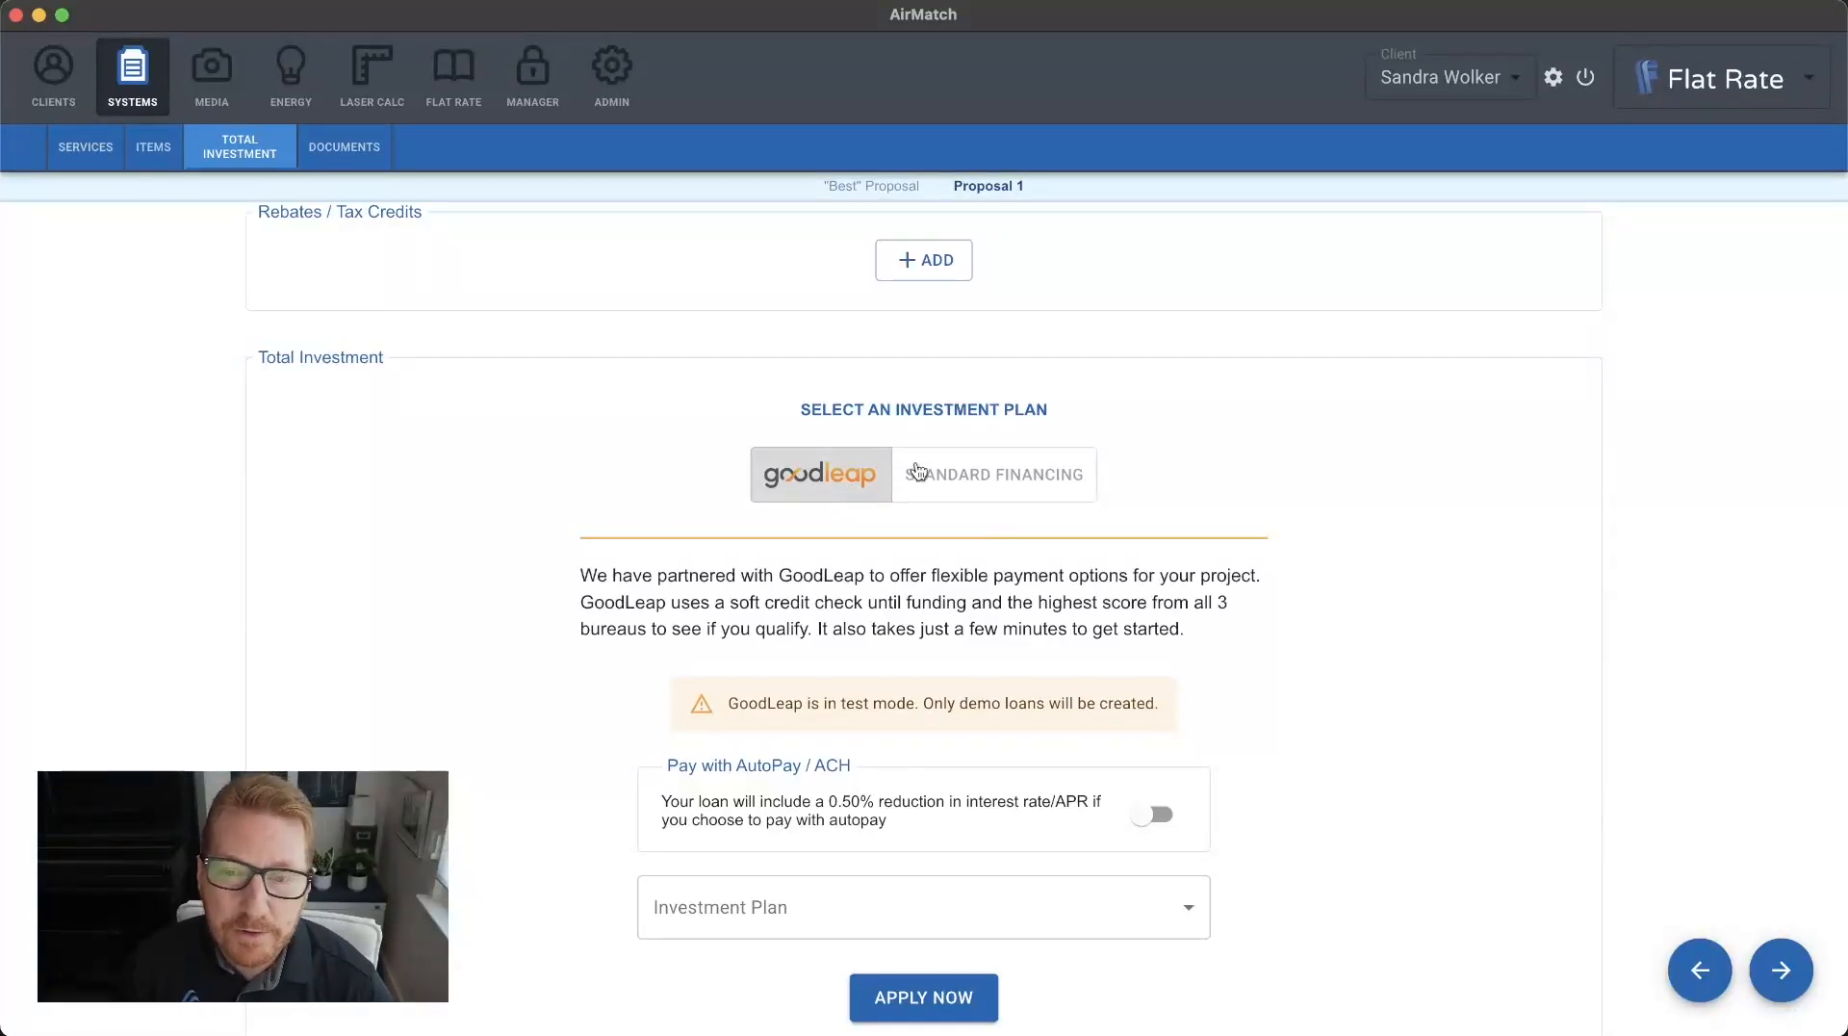
Switch the proposal's investment plan to standard financing and select the GoodLeap 12 year 6.9% plan.
{"action": "left_click", "coordinate": [951, 473]}
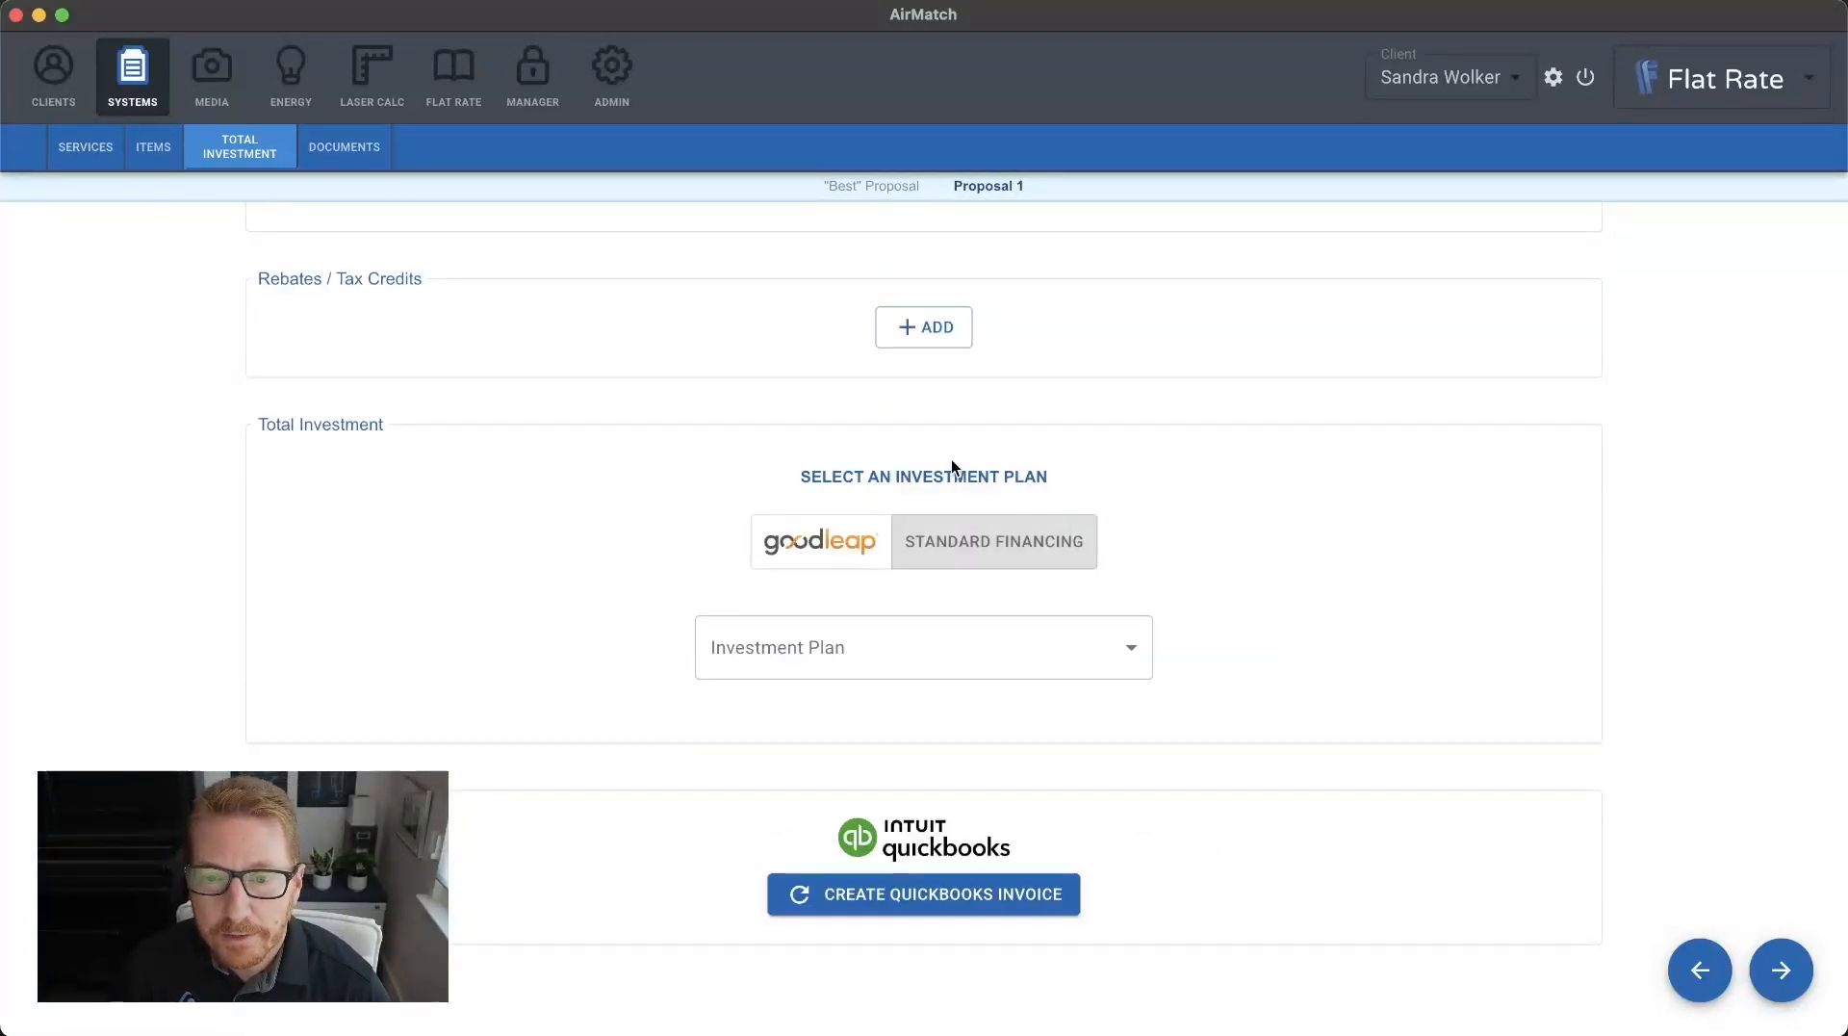
{"action": "left_click", "coordinate": [951, 650]}
{"action": "left_click", "coordinate": [887, 686]}
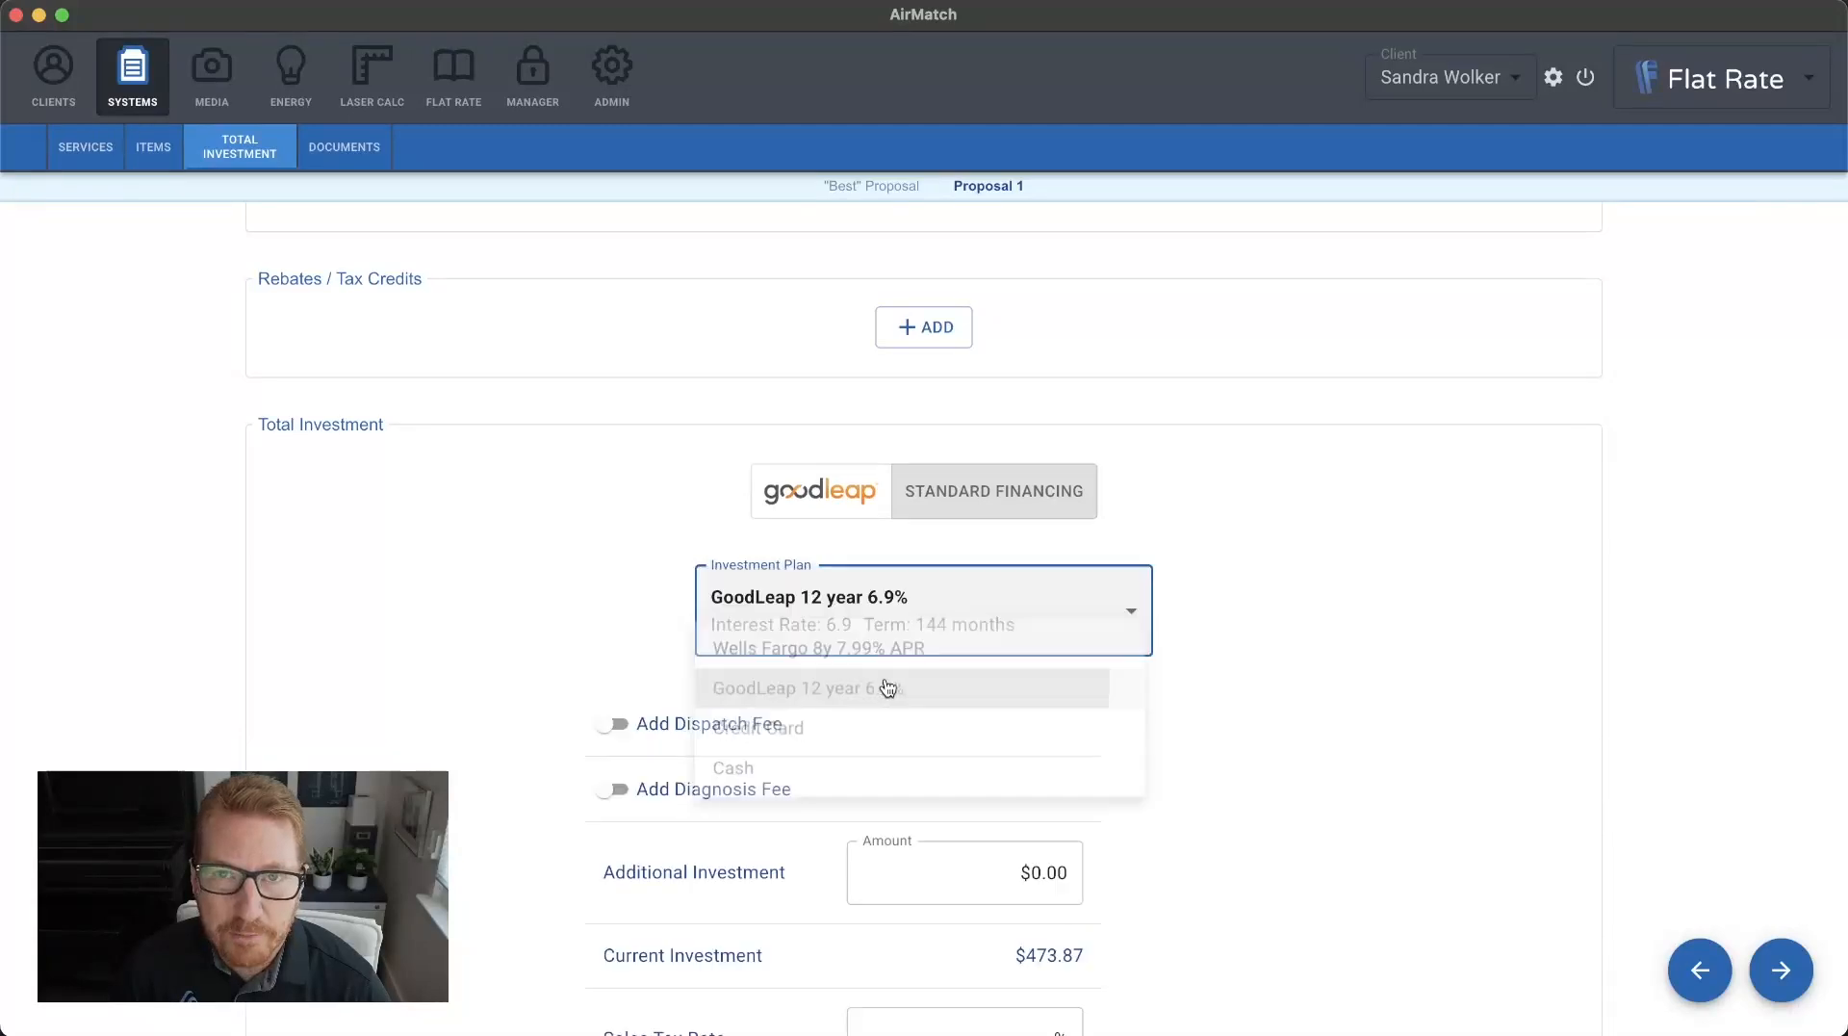
Add the dispatch fee to the proposal's total investment.
{"action": "scroll", "coordinate": [1090, 421], "scroll_direction": "down", "scroll_amount": 10}
{"action": "scroll", "coordinate": [1090, 422], "scroll_direction": "up", "scroll_amount": 2}
{"action": "scroll", "coordinate": [1089, 419], "scroll_direction": "up", "scroll_amount": 4}
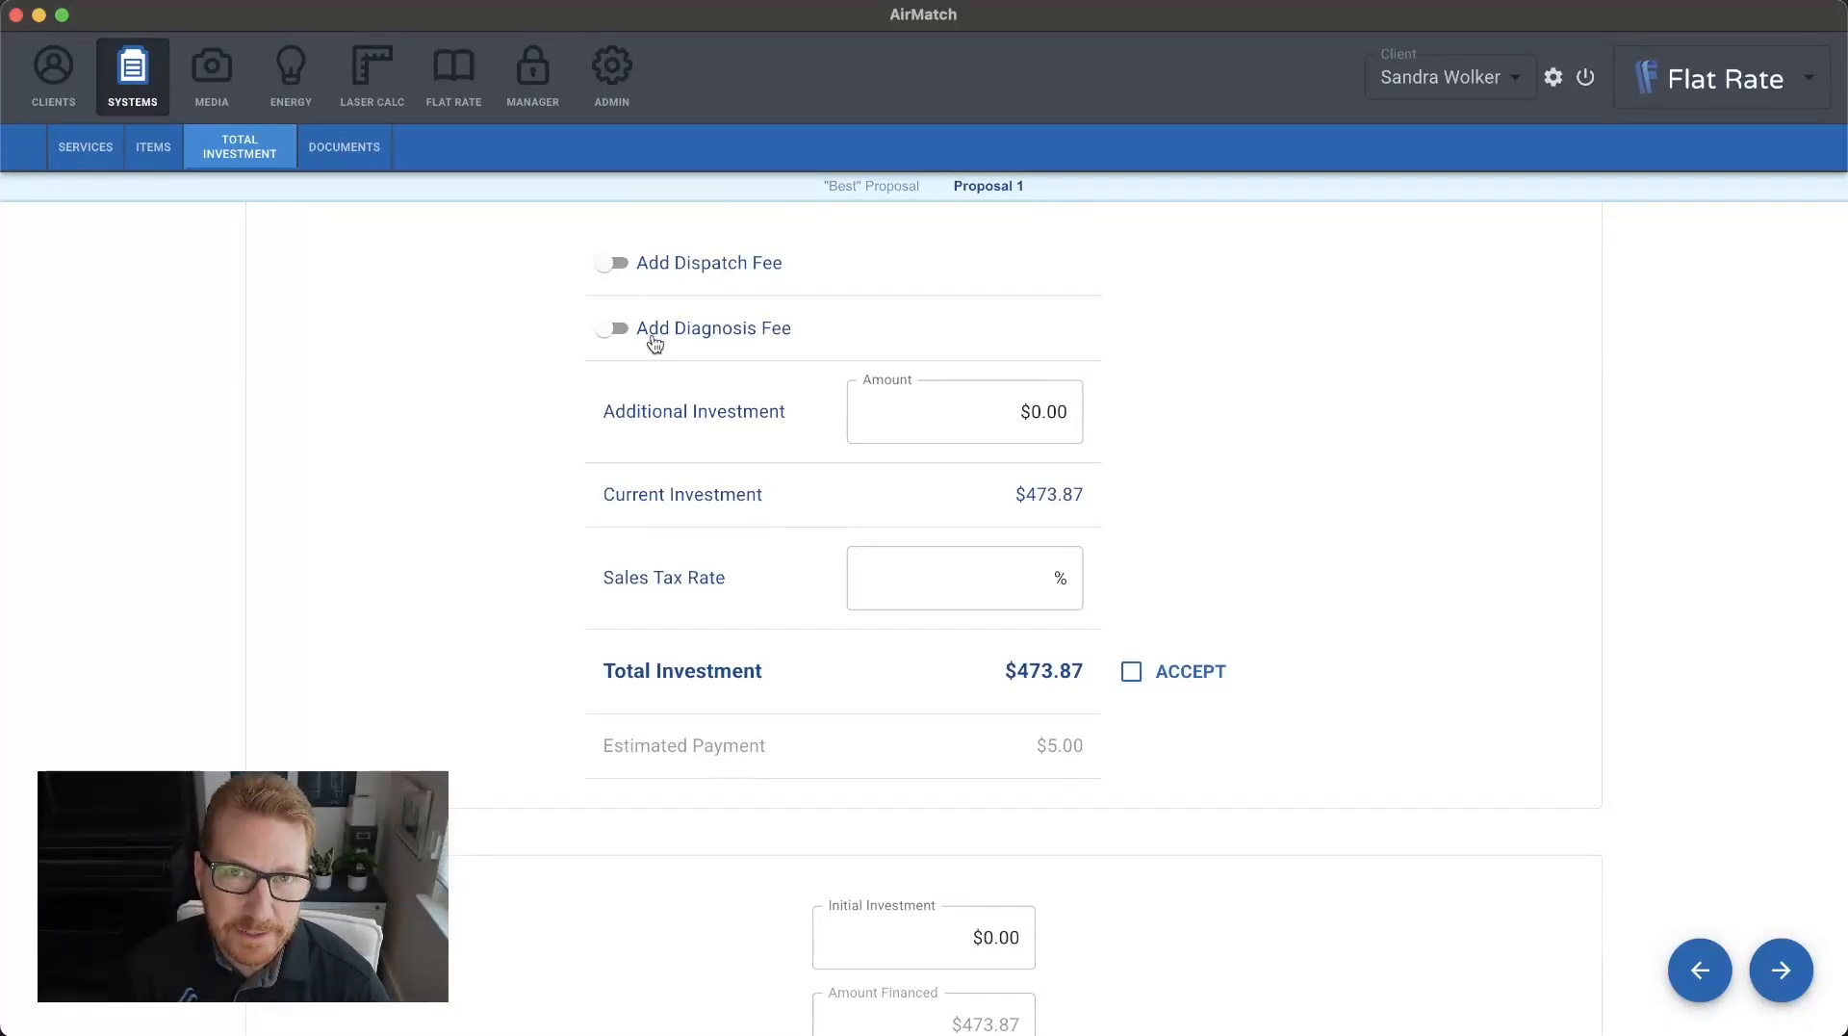
{"action": "left_click", "coordinate": [682, 278]}
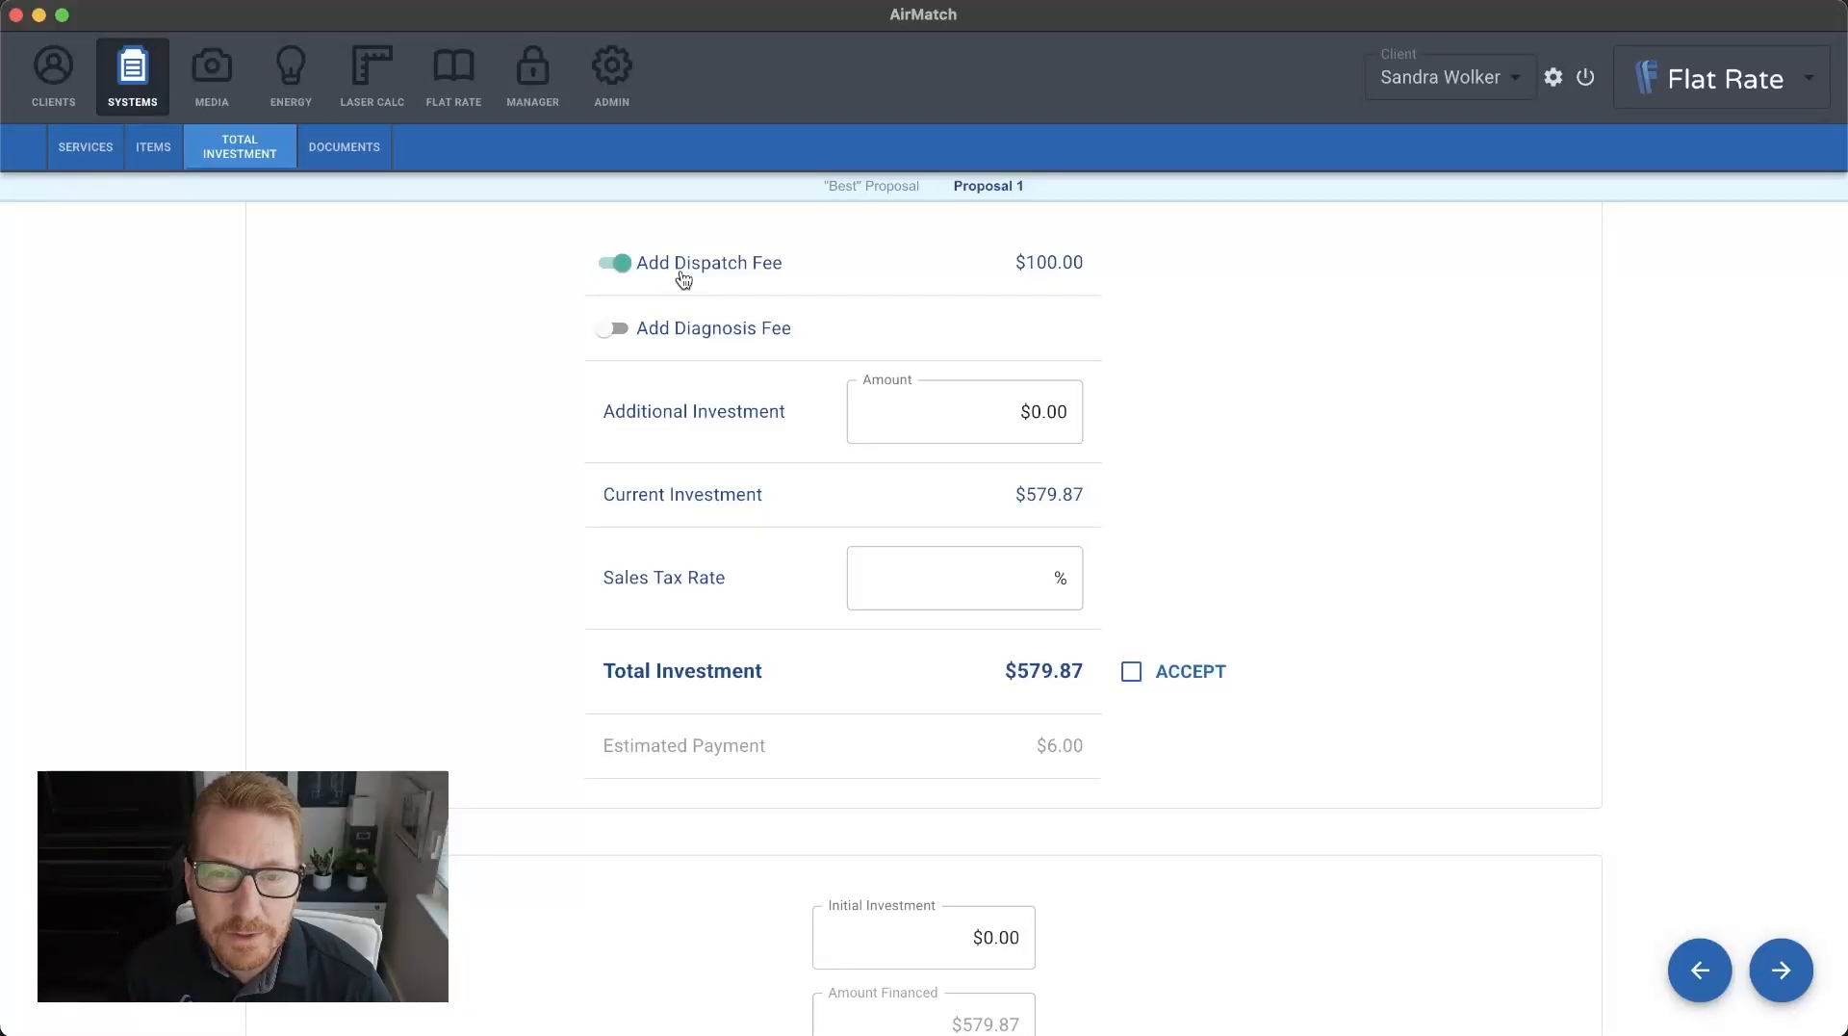
Try adding the diagnosis fee to the total investment and take it off again.
{"action": "left_click", "coordinate": [676, 338]}
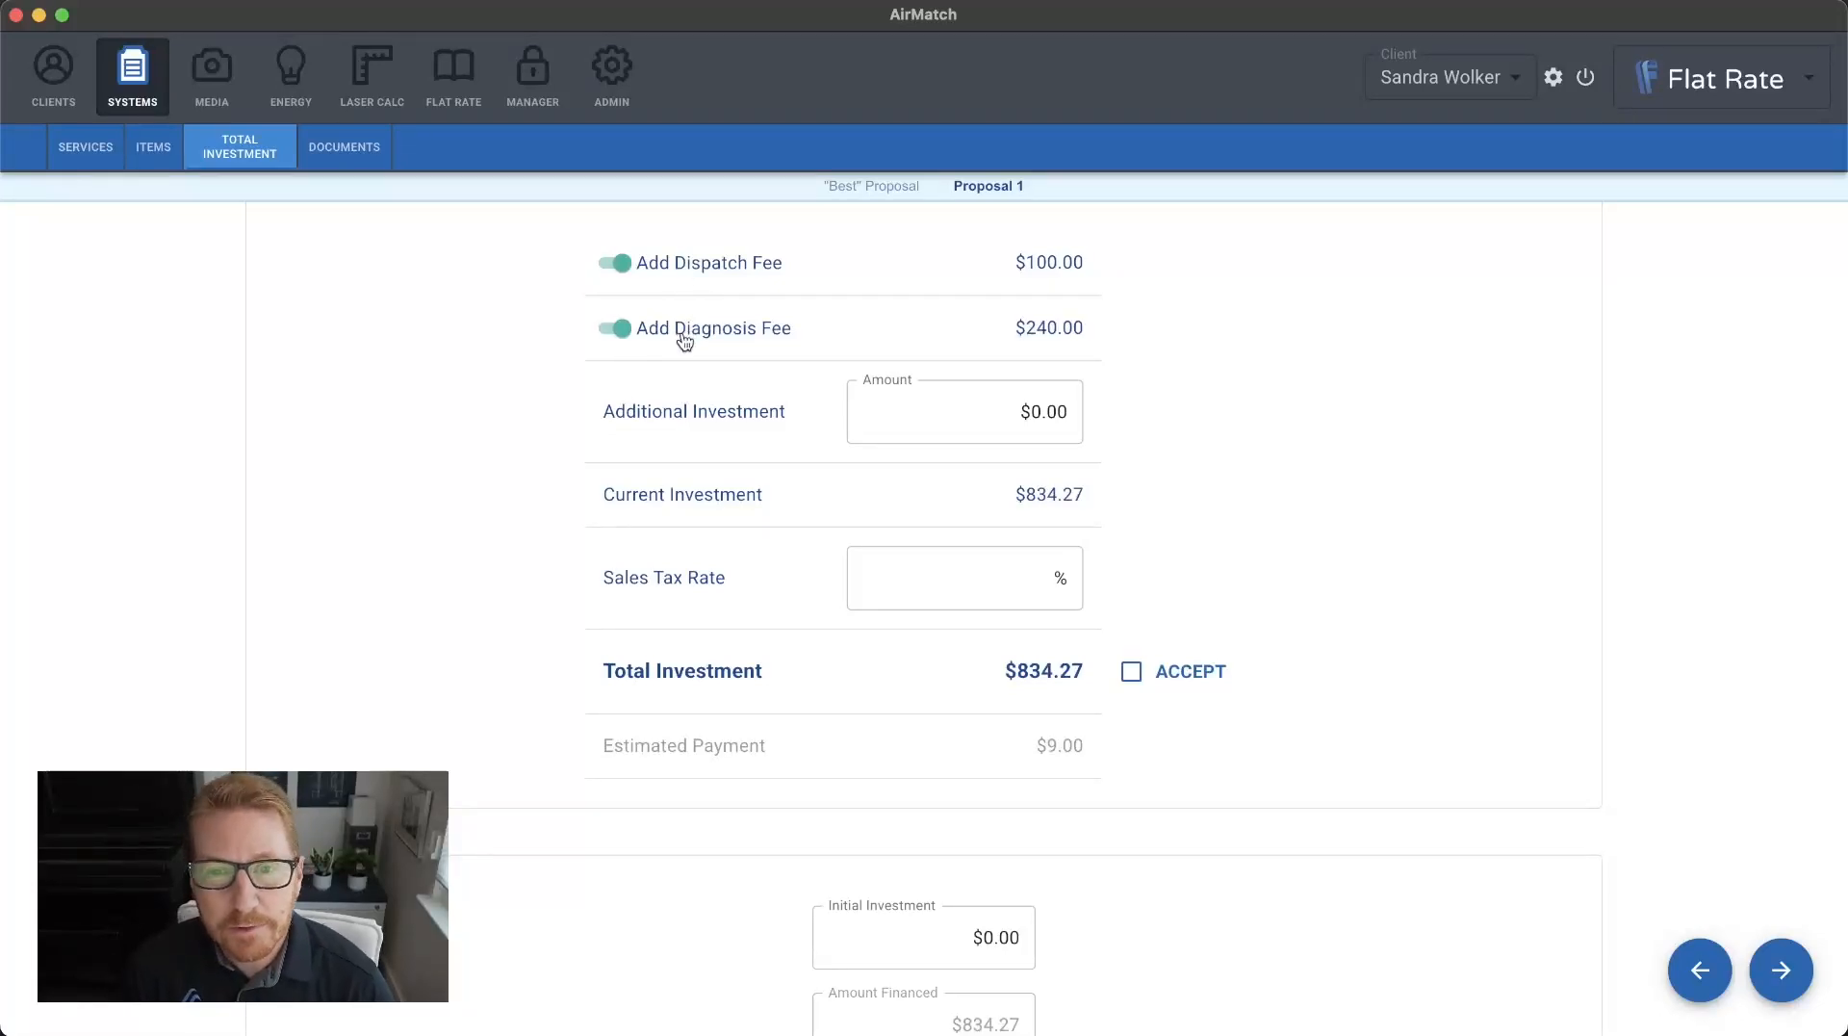
{"action": "left_click", "coordinate": [681, 336]}
{"action": "left_click", "coordinate": [790, 330]}
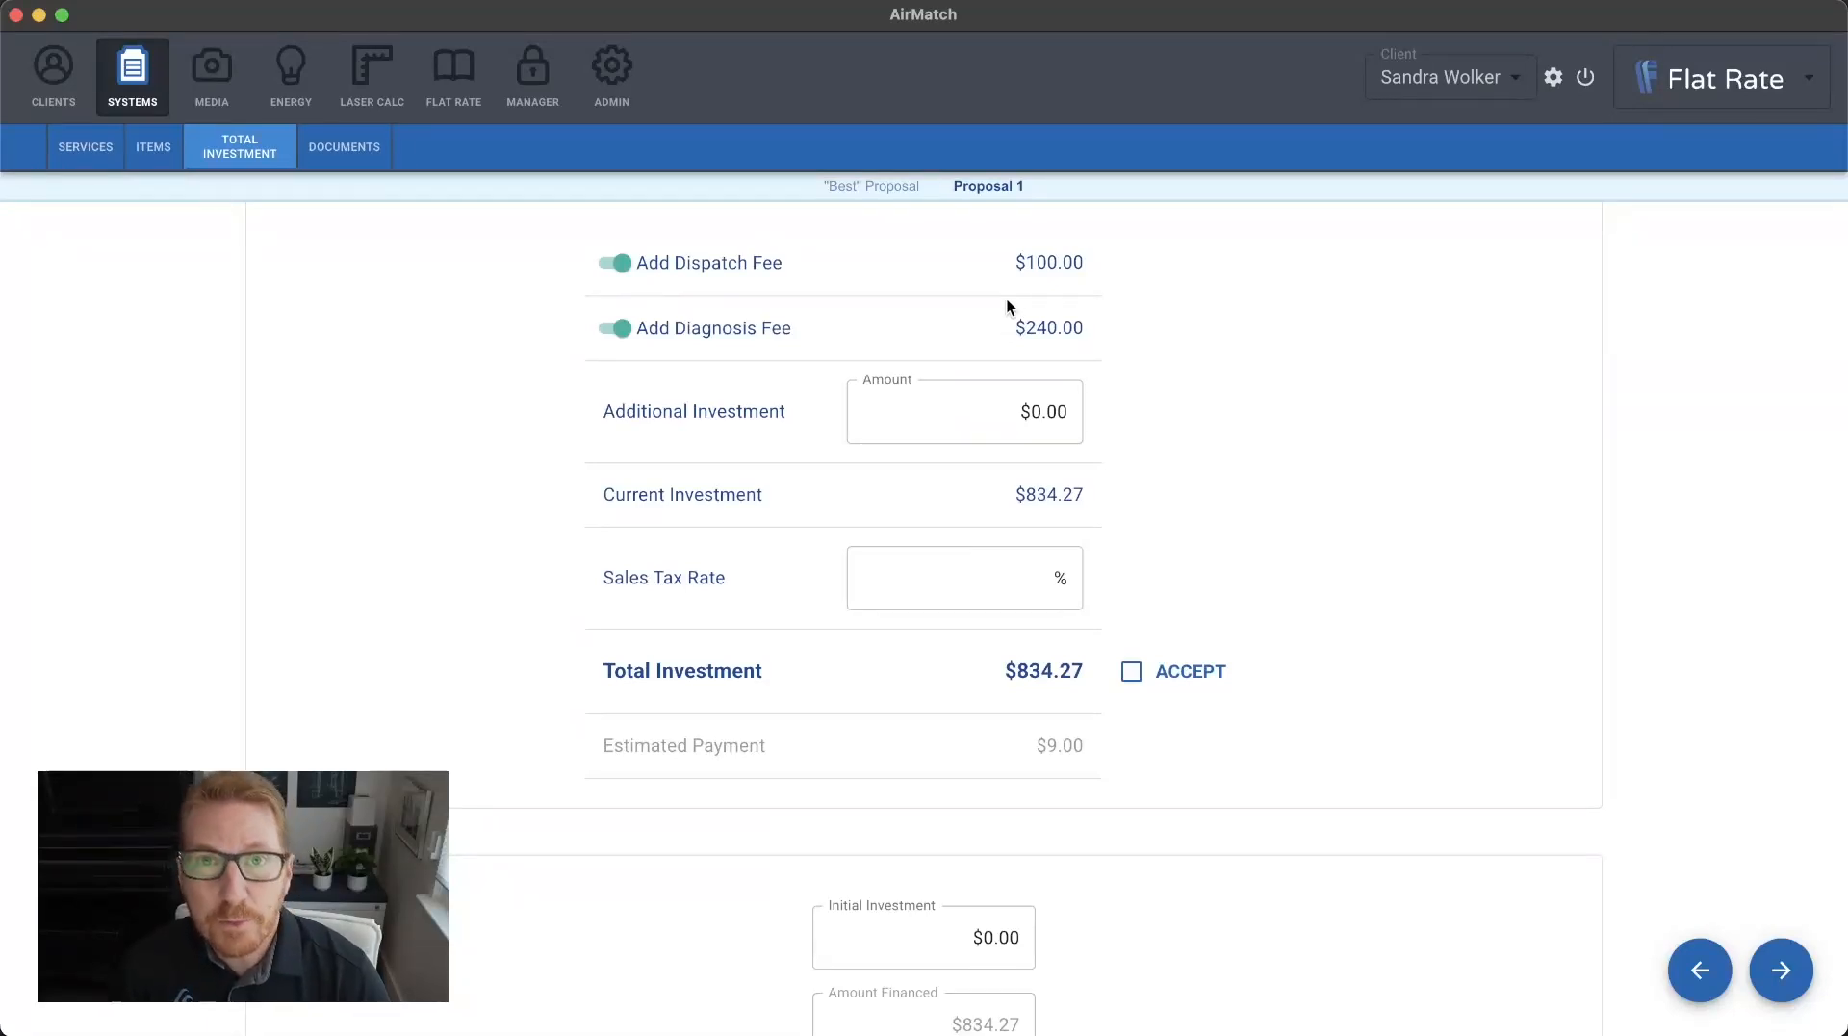
{"action": "left_click", "coordinate": [737, 330]}
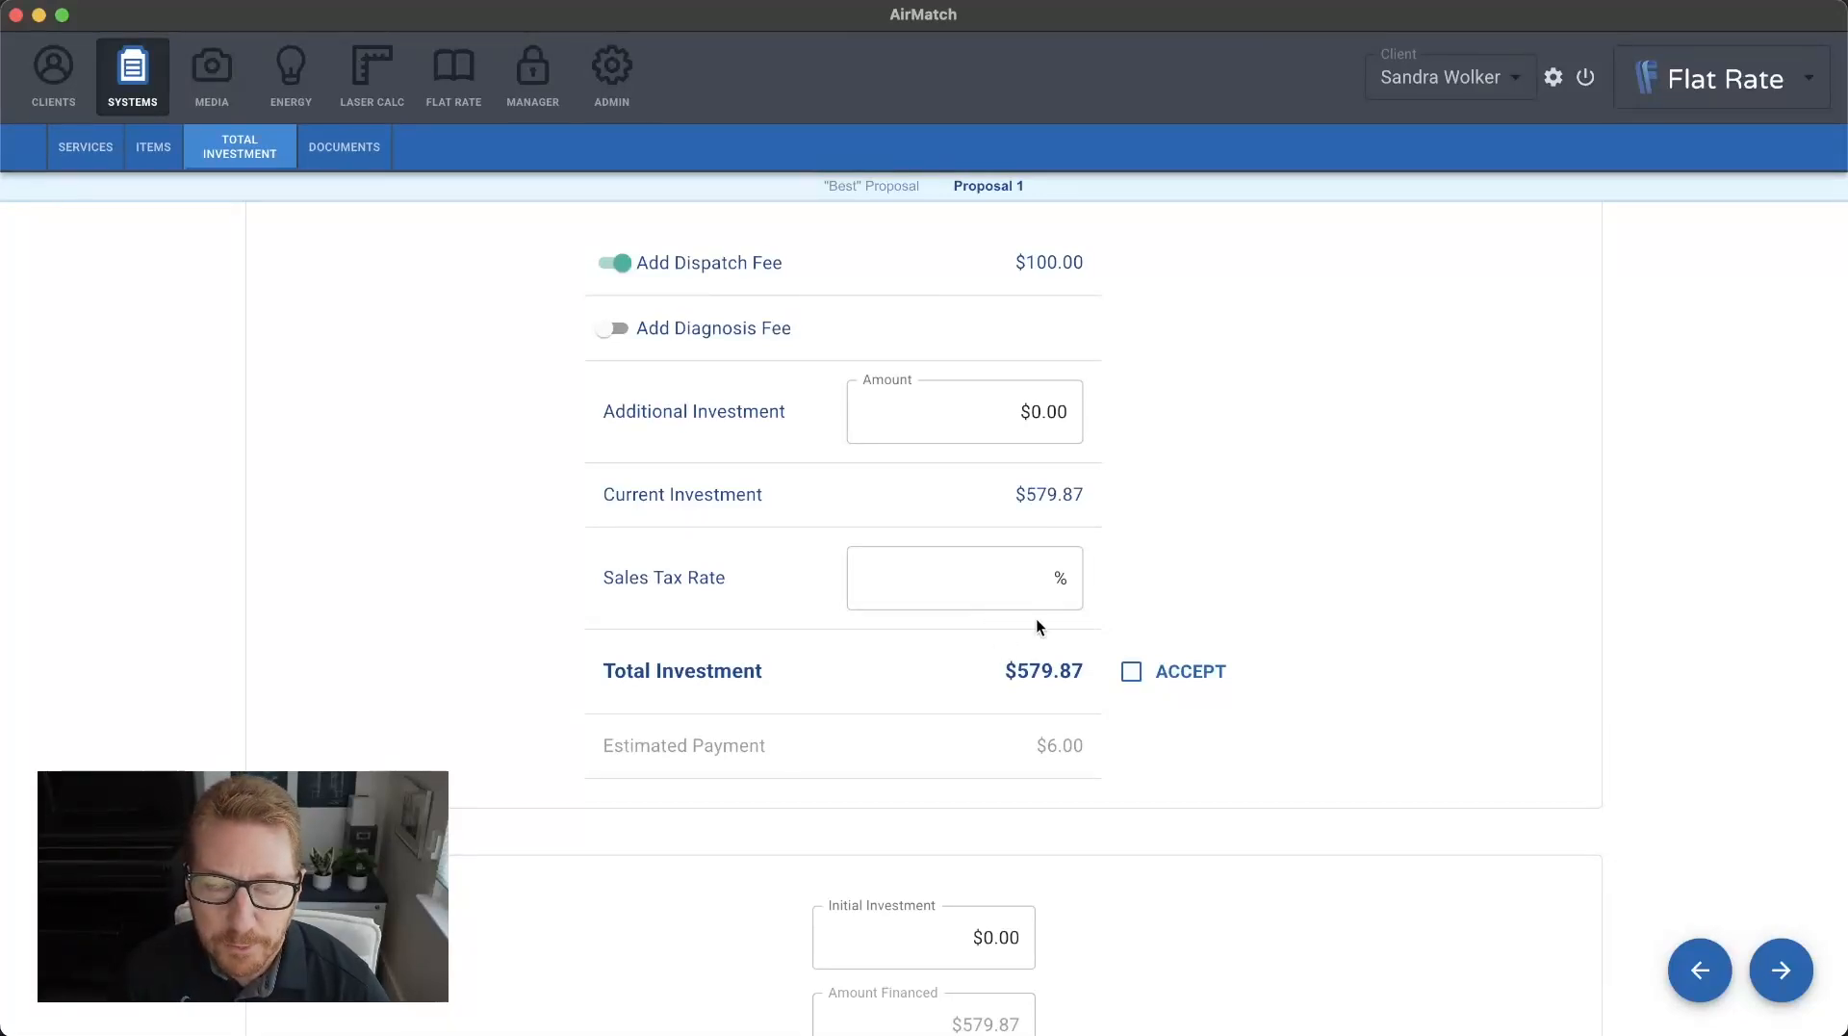
Review the generated proposal document, including its included services and items, finance program and signature section.
{"action": "scroll", "coordinate": [1038, 624], "scroll_direction": "down", "scroll_amount": 5}
{"action": "scroll", "coordinate": [1037, 620], "scroll_direction": "up", "scroll_amount": 10}
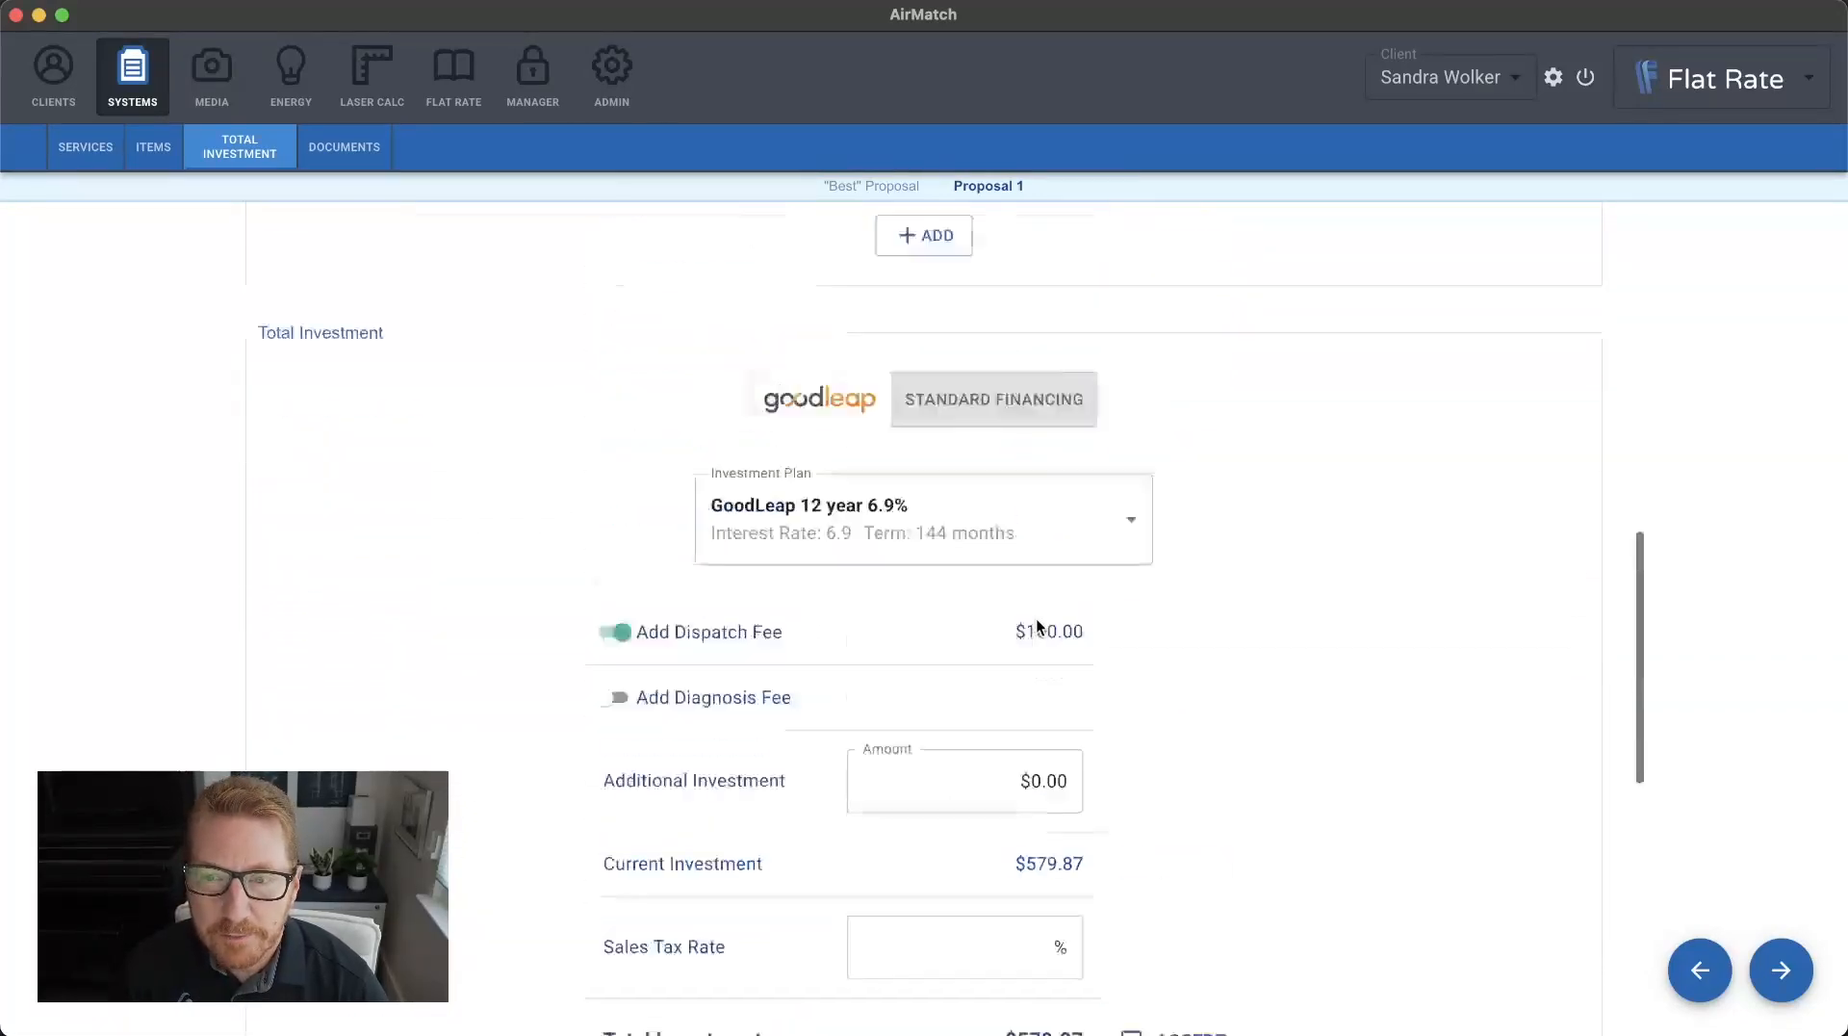
{"action": "left_click", "coordinate": [358, 149]}
{"action": "scroll", "coordinate": [696, 573], "scroll_direction": "down", "scroll_amount": 2}
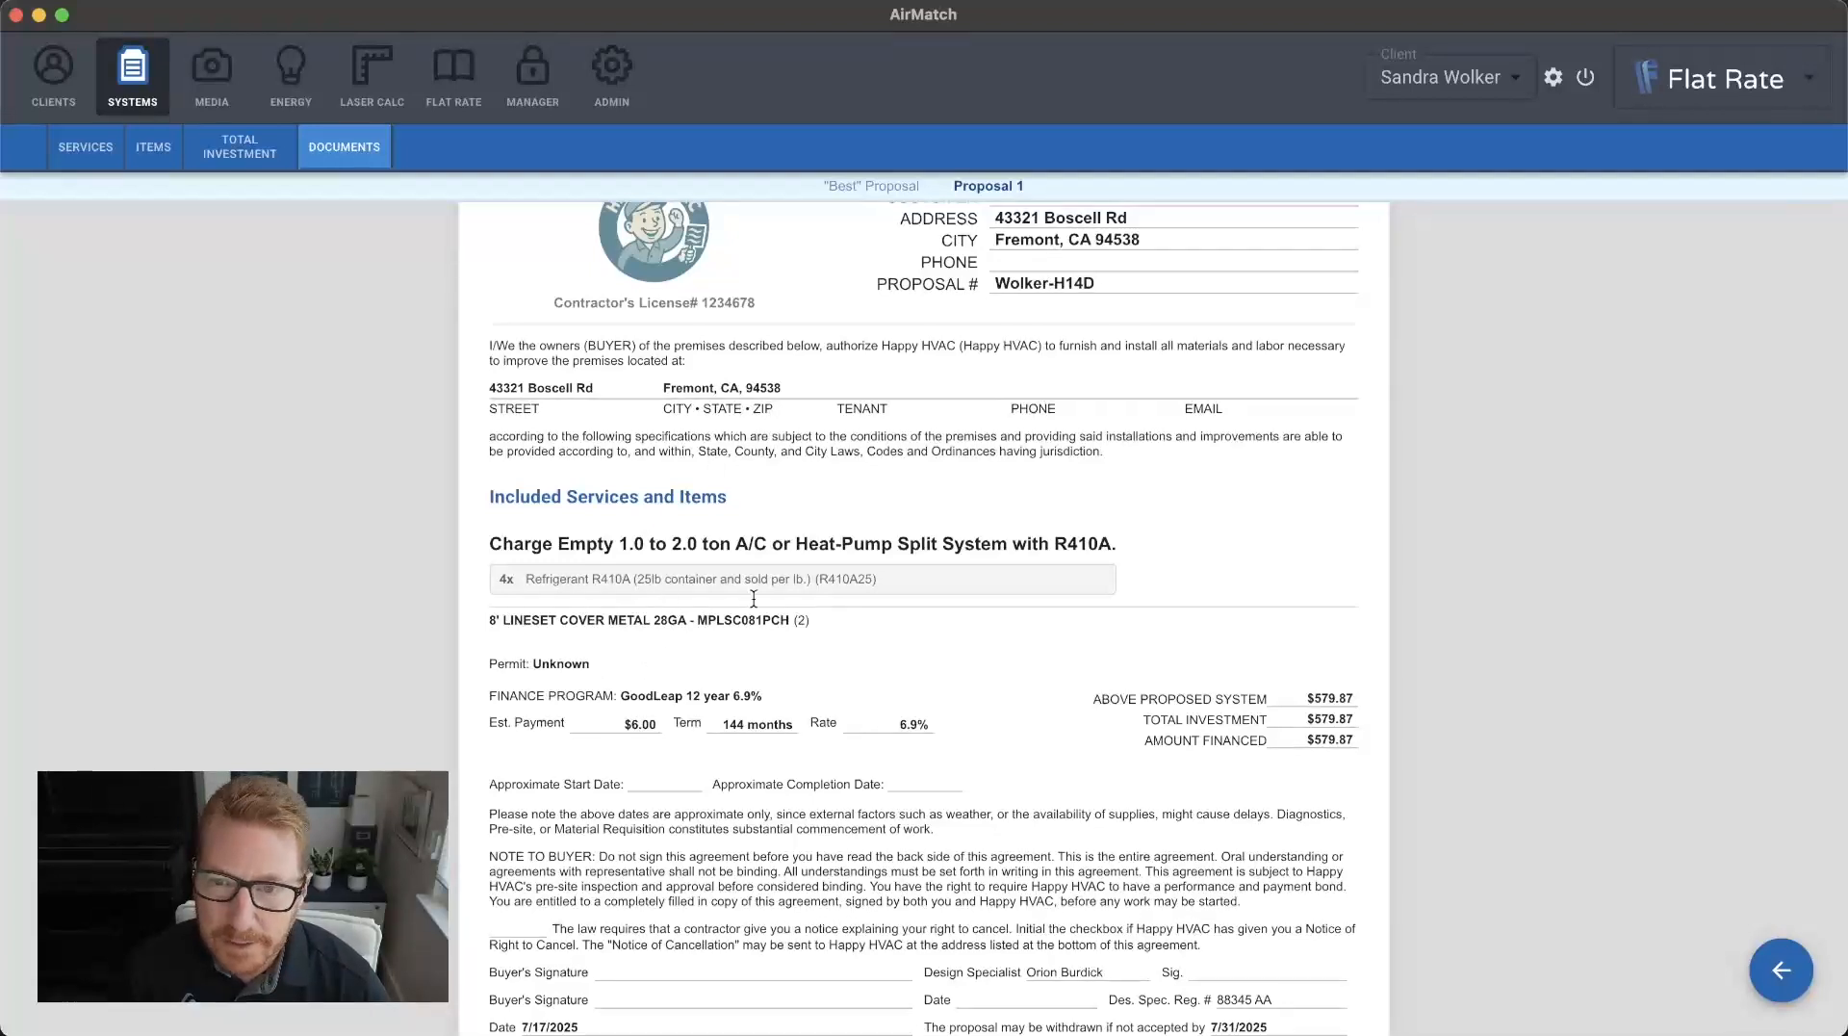
{"action": "scroll", "coordinate": [633, 645], "scroll_direction": "down", "scroll_amount": 1}
{"action": "left_click_drag", "start_coordinate": [623, 619], "coordinate": [811, 616]}
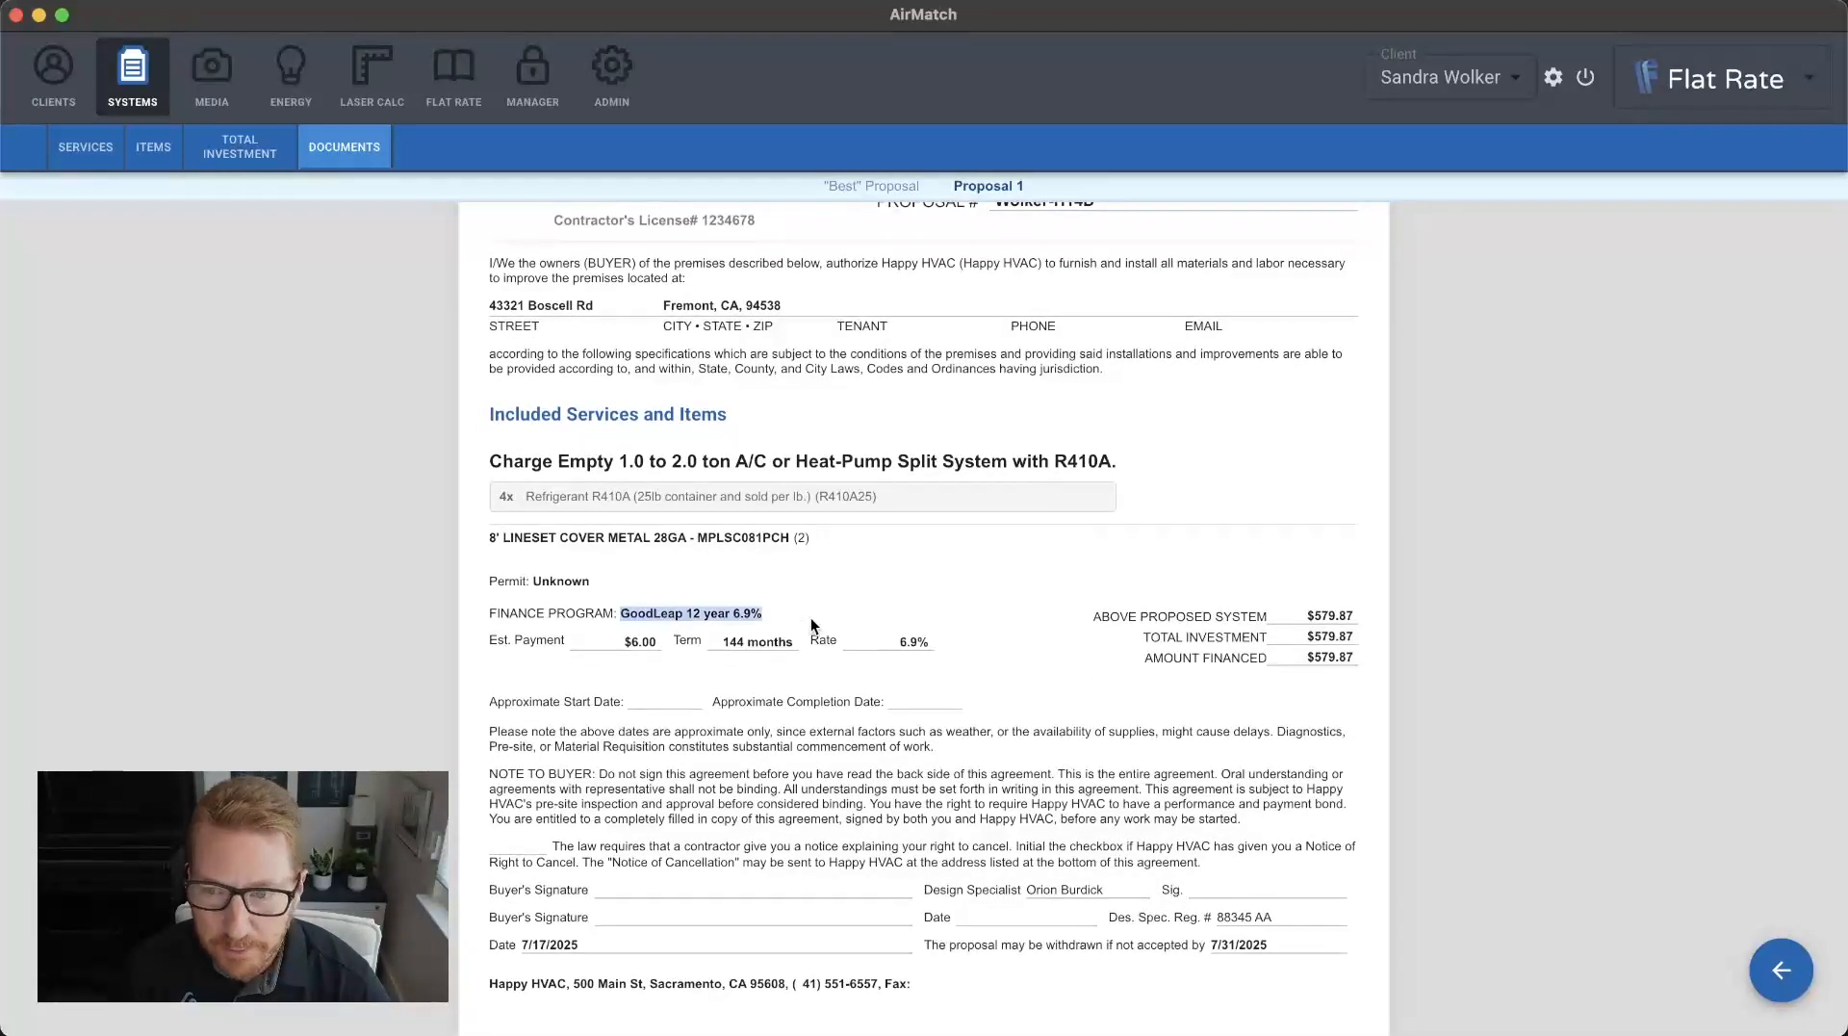
{"action": "left_click", "coordinate": [983, 552]}
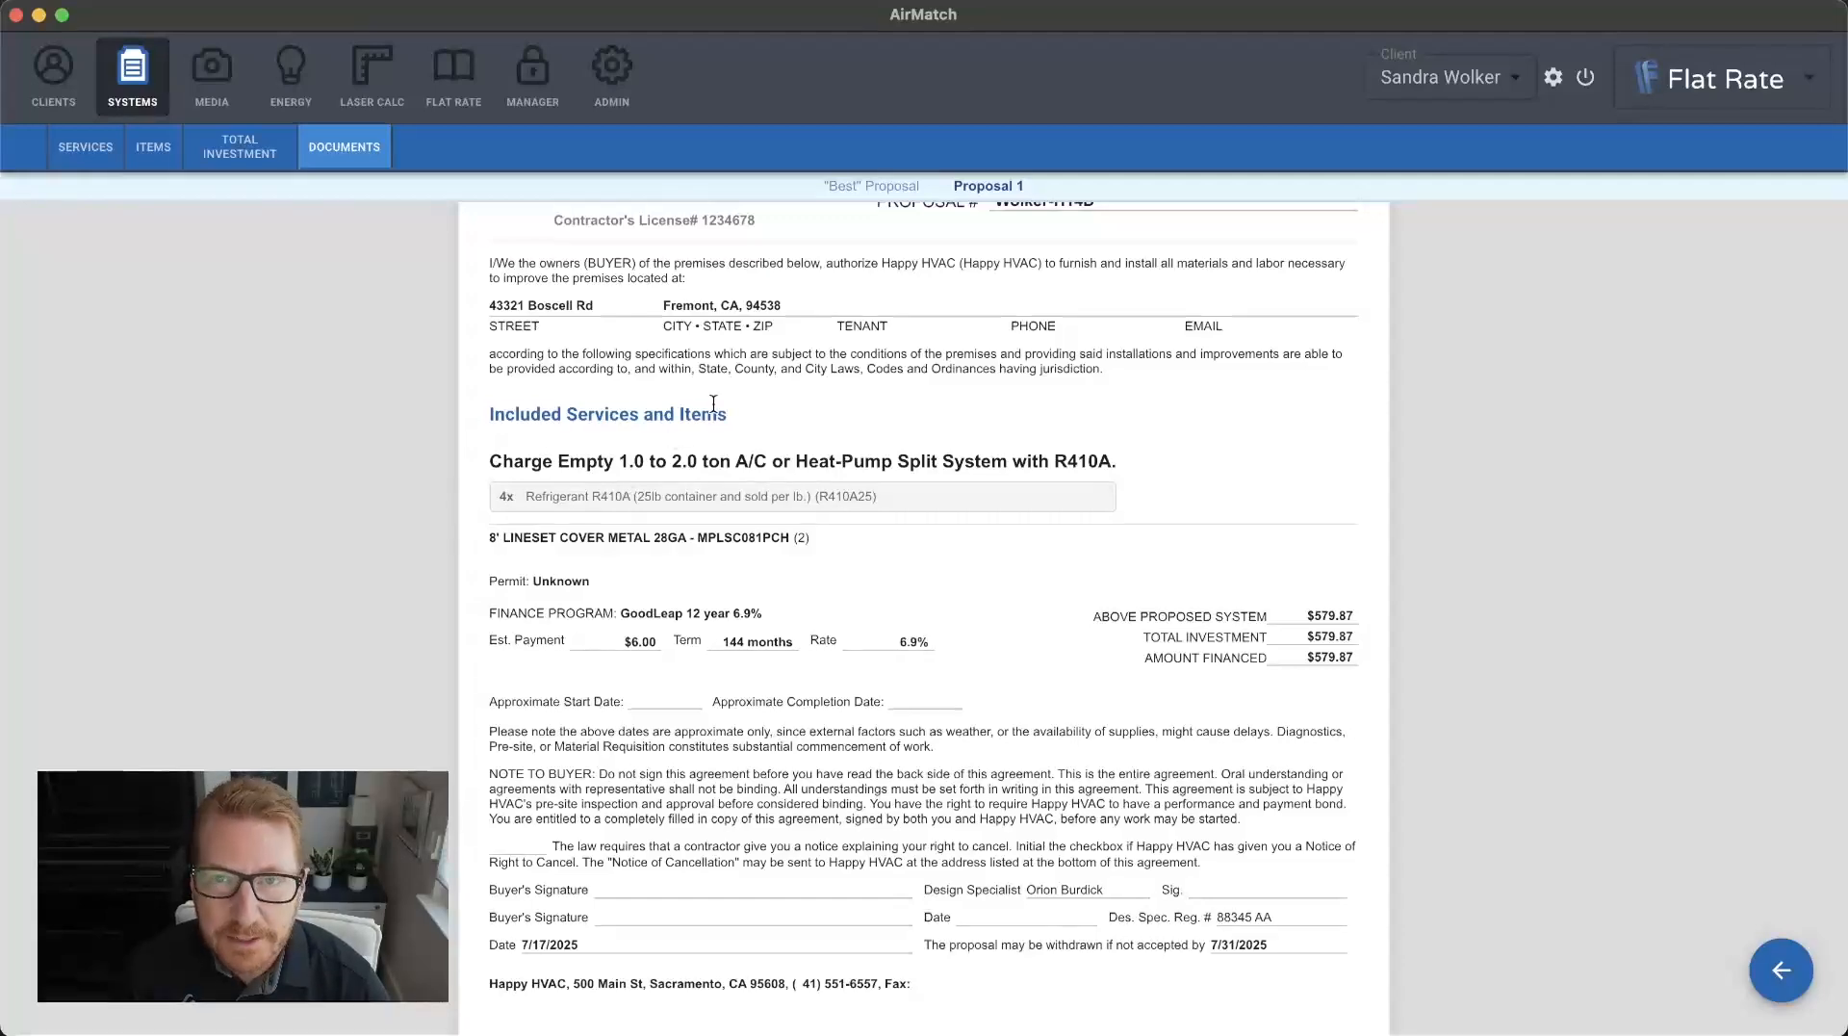
{"action": "scroll", "coordinate": [713, 403], "scroll_direction": "up", "scroll_amount": 3}
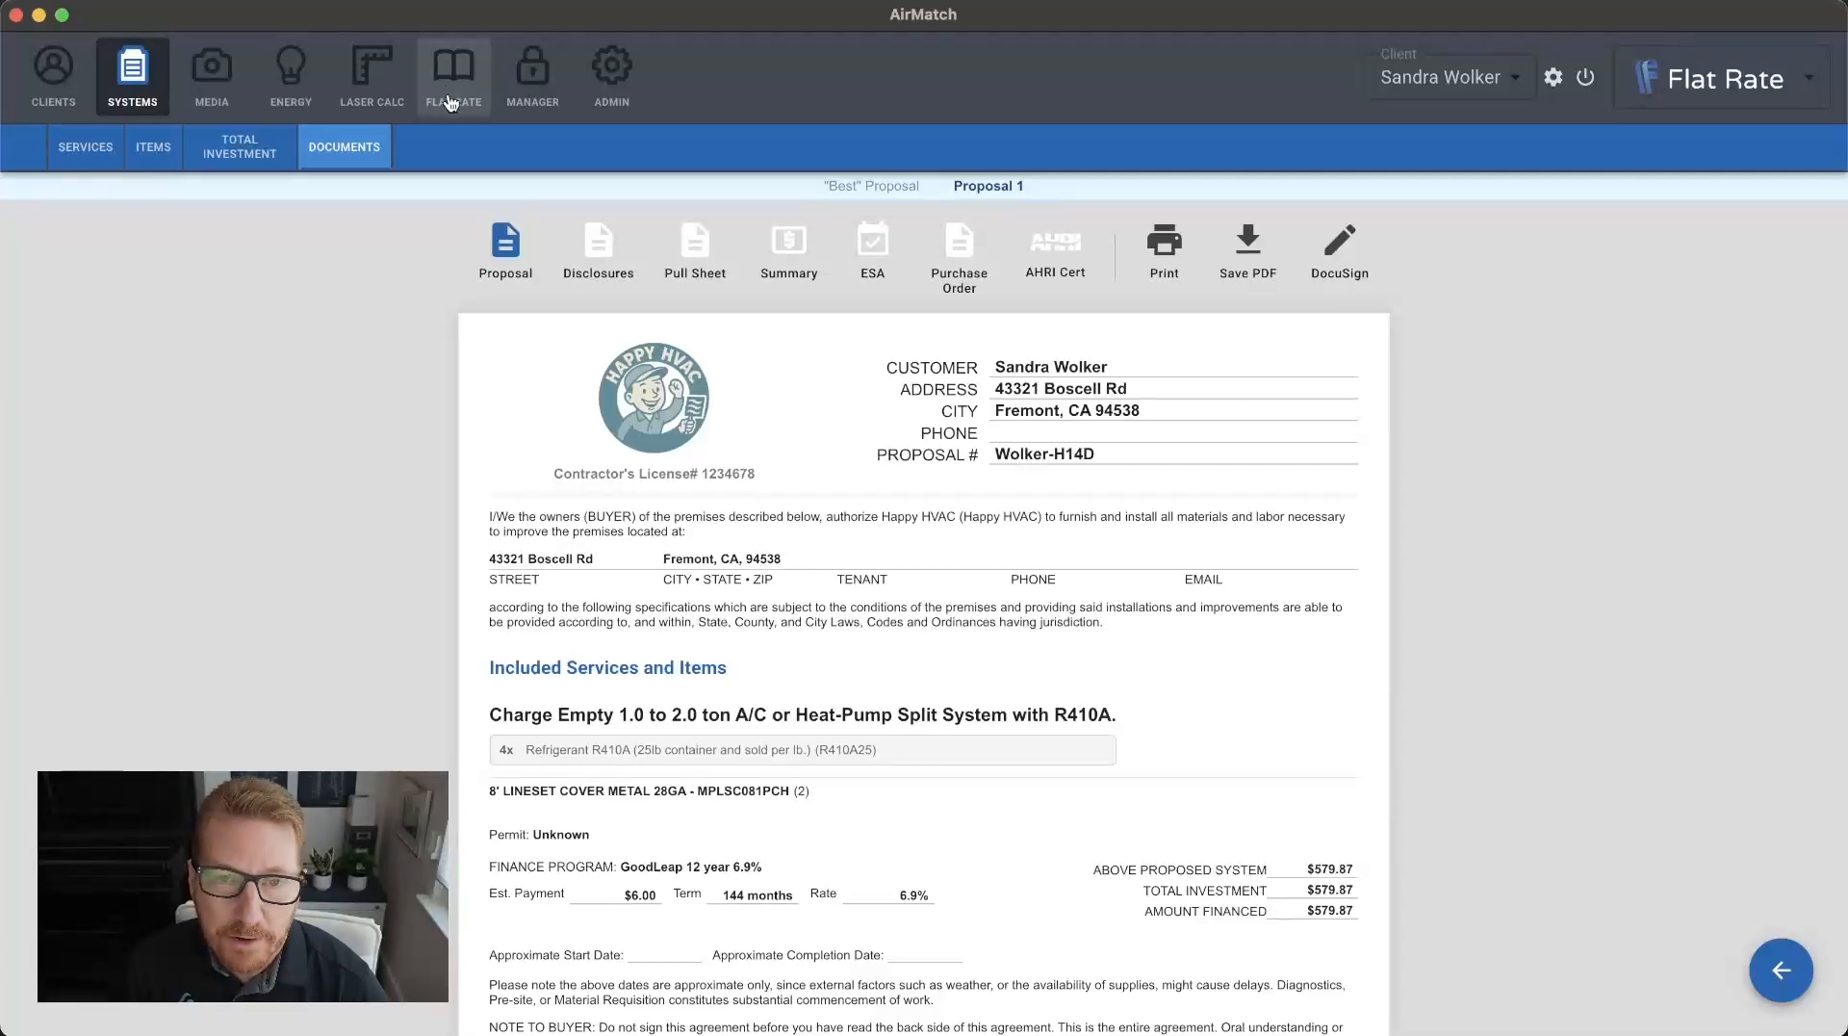
Go to the company's flat rate items and mark NUCALGON RX-ACID SCAVENGER as a favorite.
{"action": "left_click", "coordinate": [450, 100]}
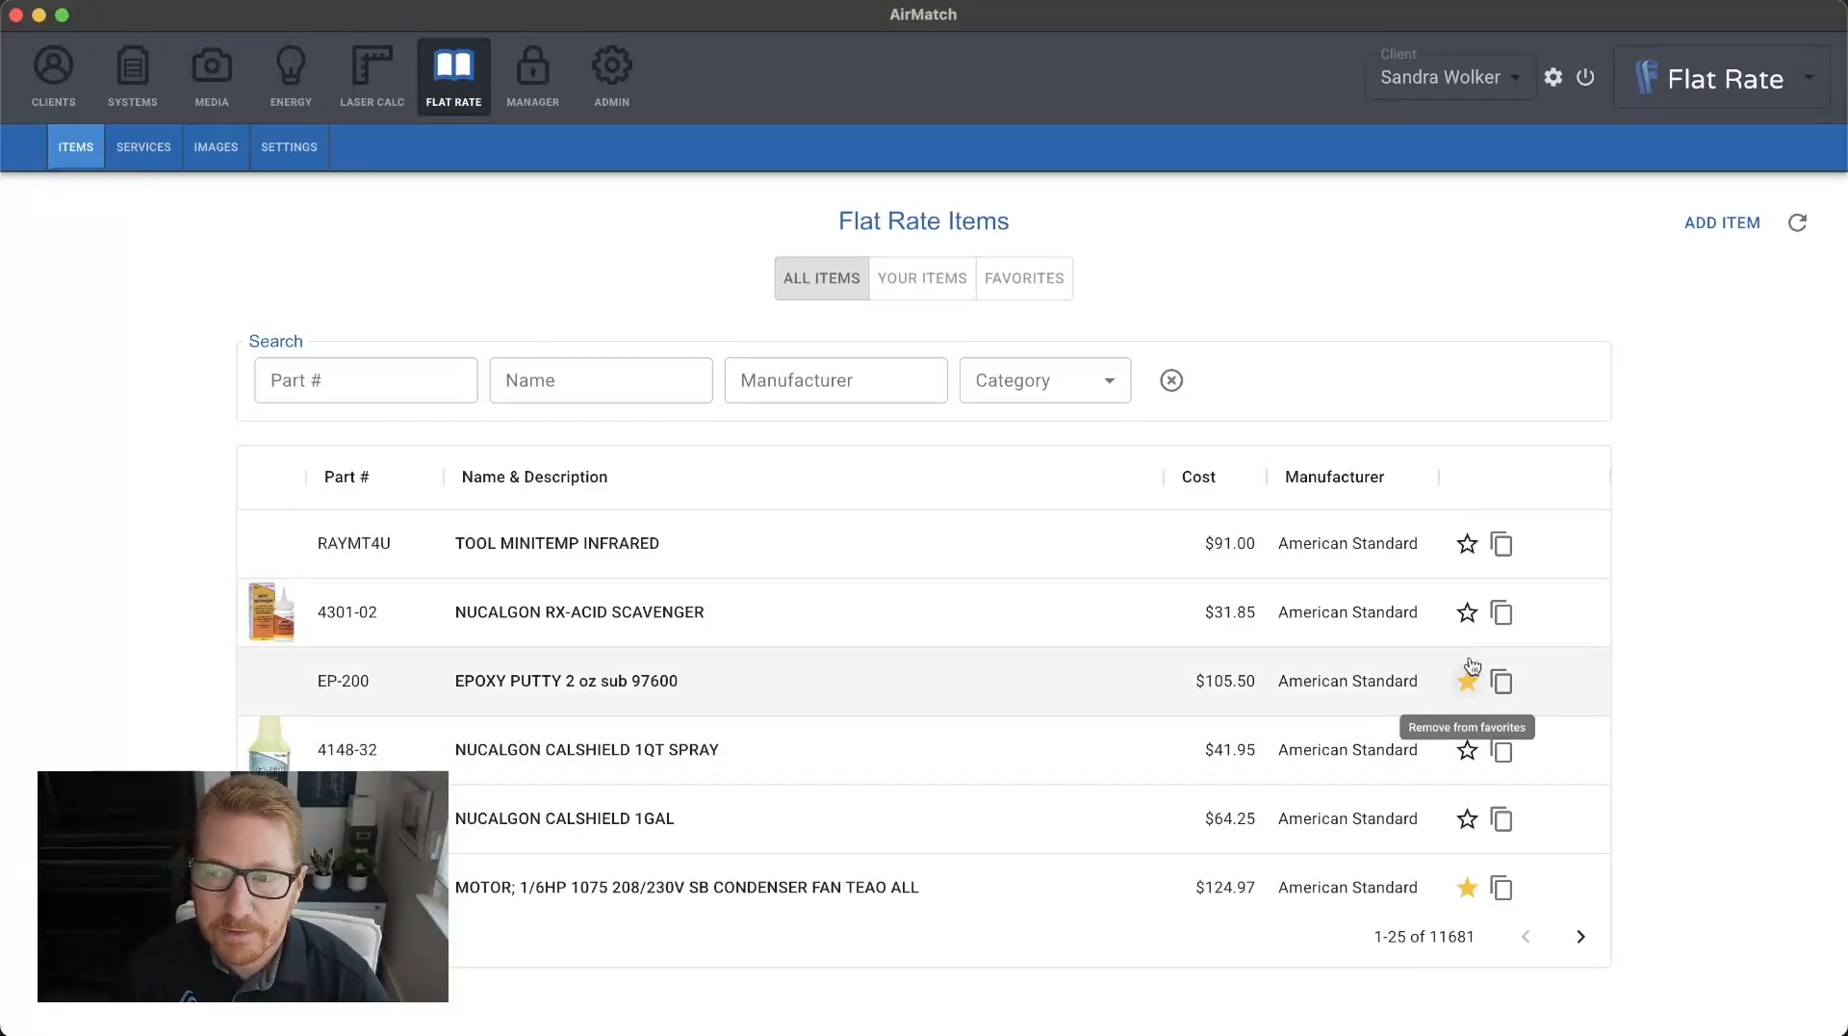
{"action": "left_click", "coordinate": [1467, 613]}
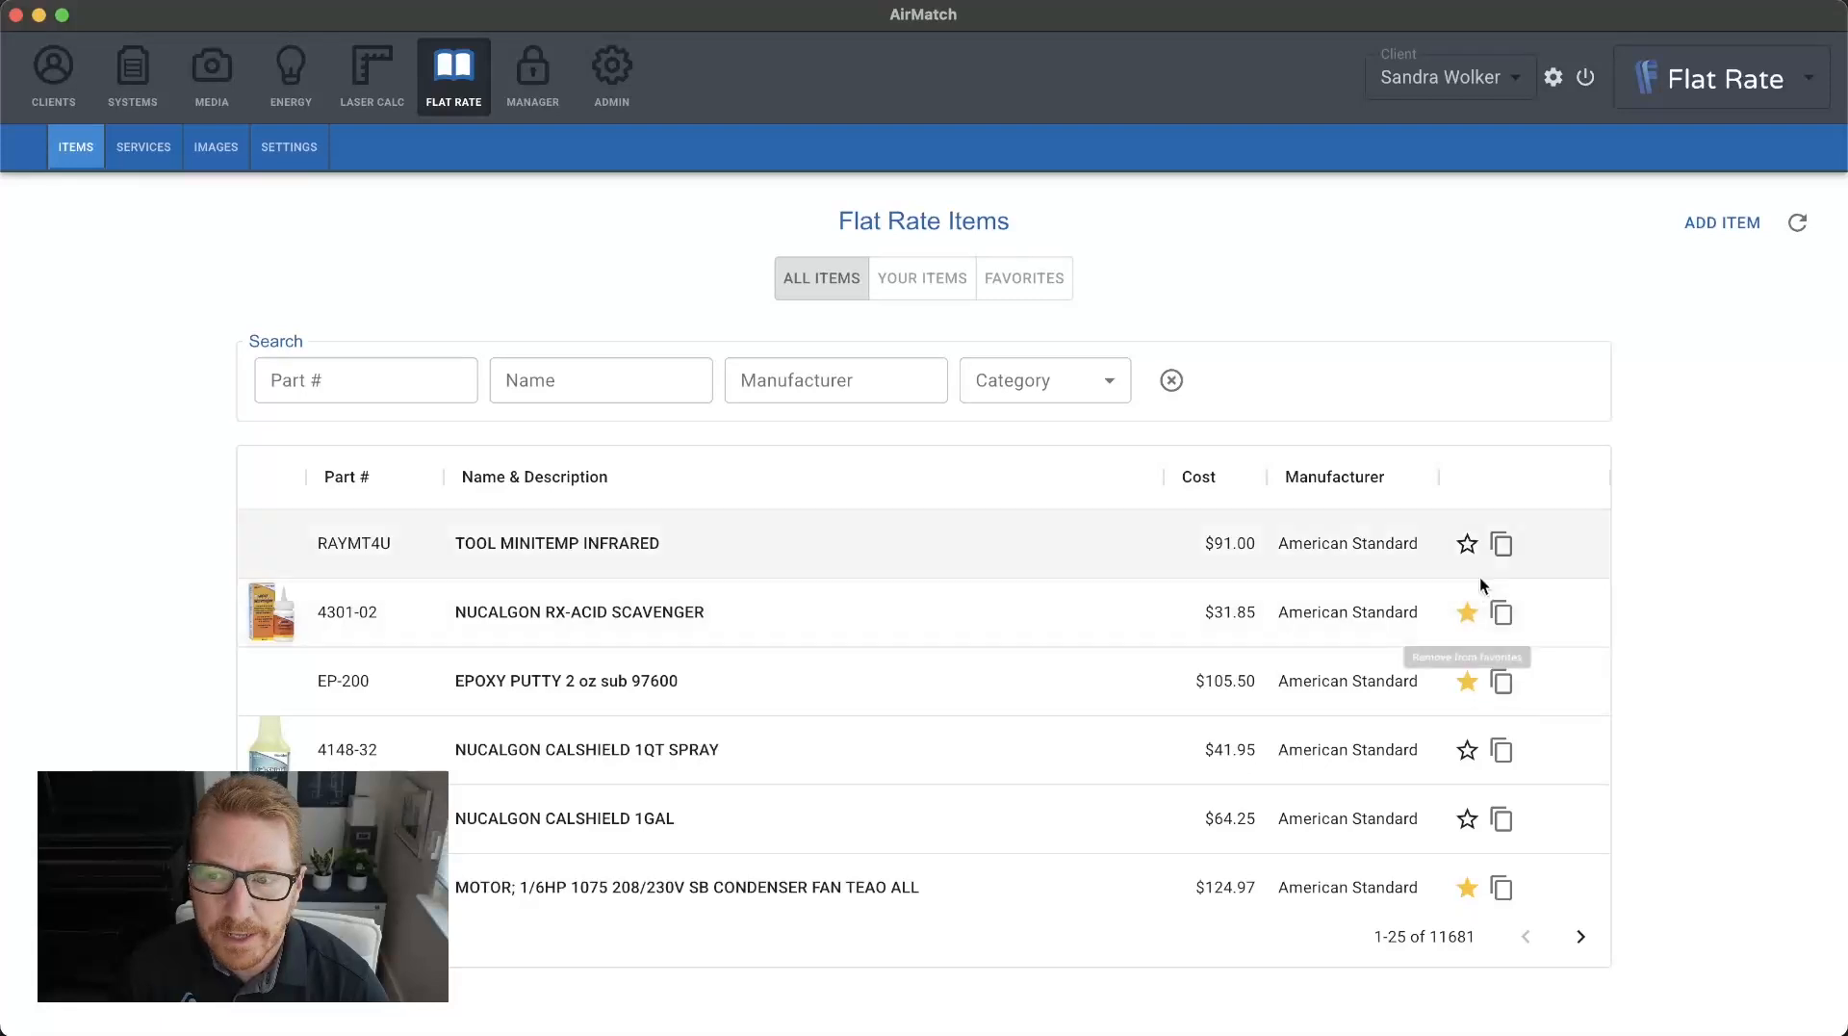
Look through the flat rate item categories, the company's own items and the favorite items.
{"action": "left_click", "coordinate": [997, 389]}
{"action": "scroll", "coordinate": [1114, 601], "scroll_direction": "down", "scroll_amount": 5}
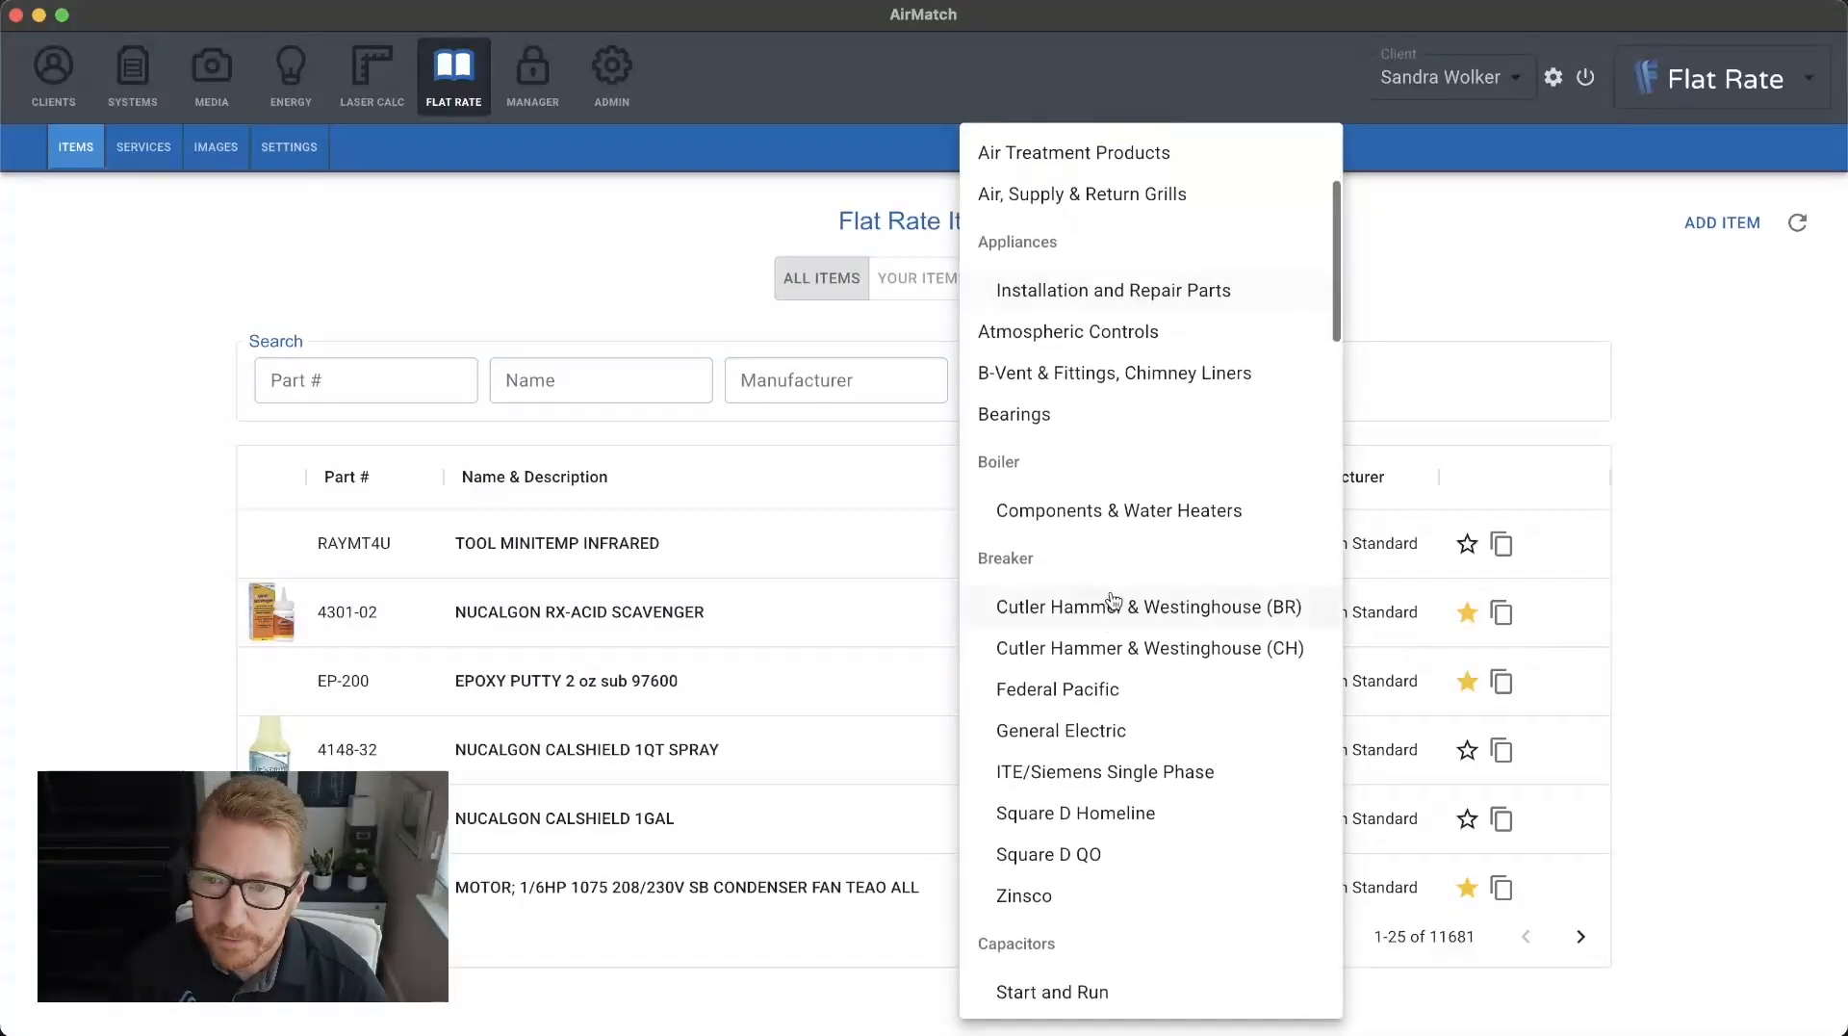
{"action": "left_click", "coordinate": [589, 273]}
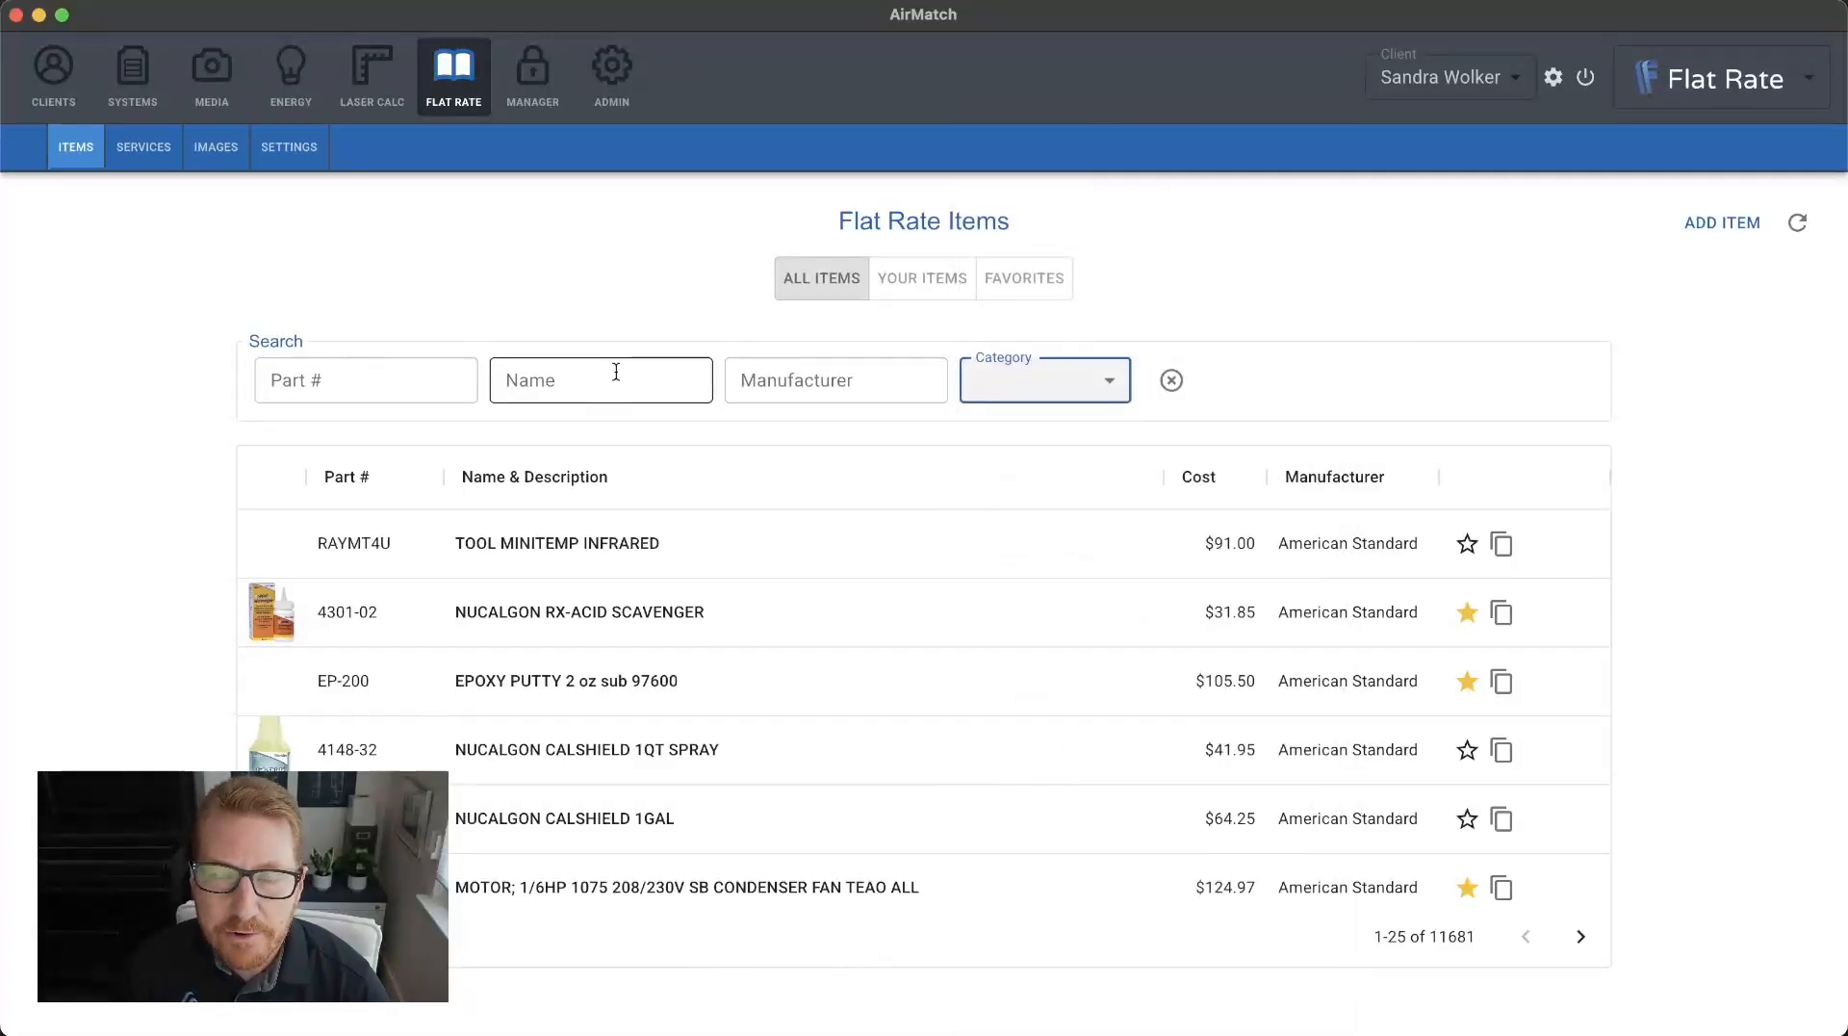
{"action": "left_click", "coordinate": [922, 281]}
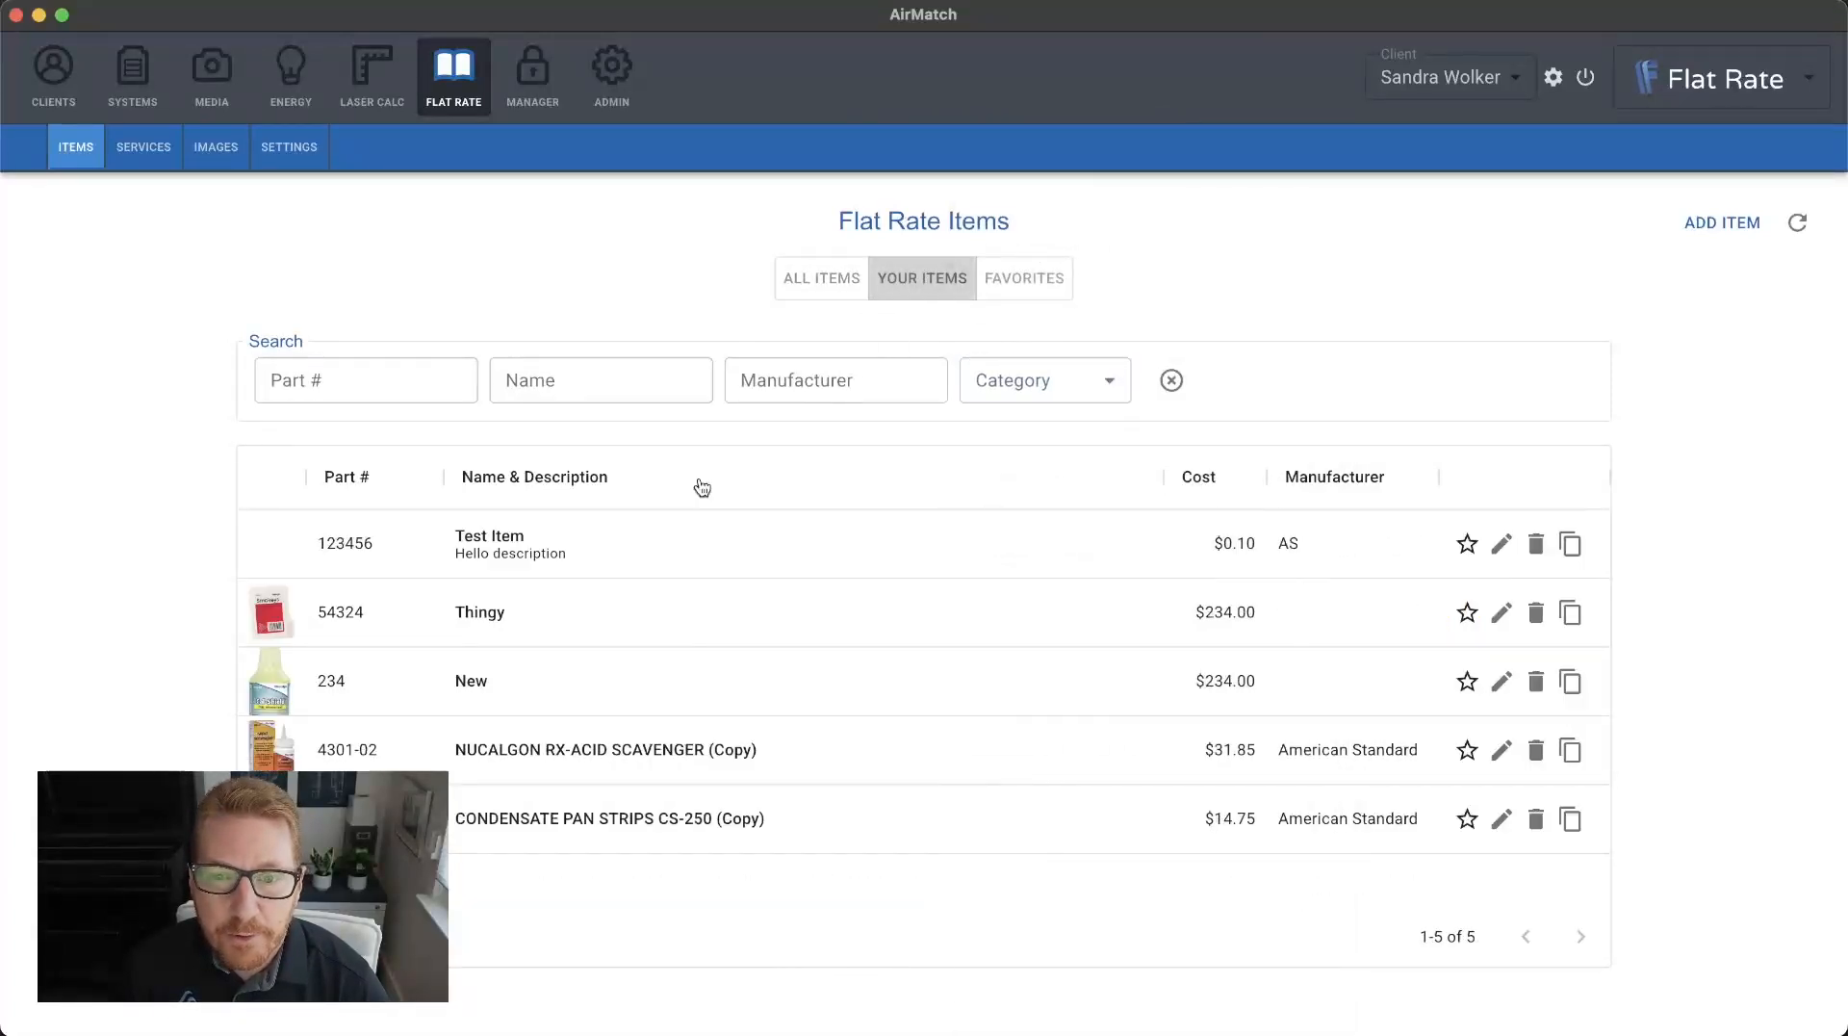
{"action": "left_click", "coordinate": [797, 278]}
{"action": "left_click", "coordinate": [1028, 274]}
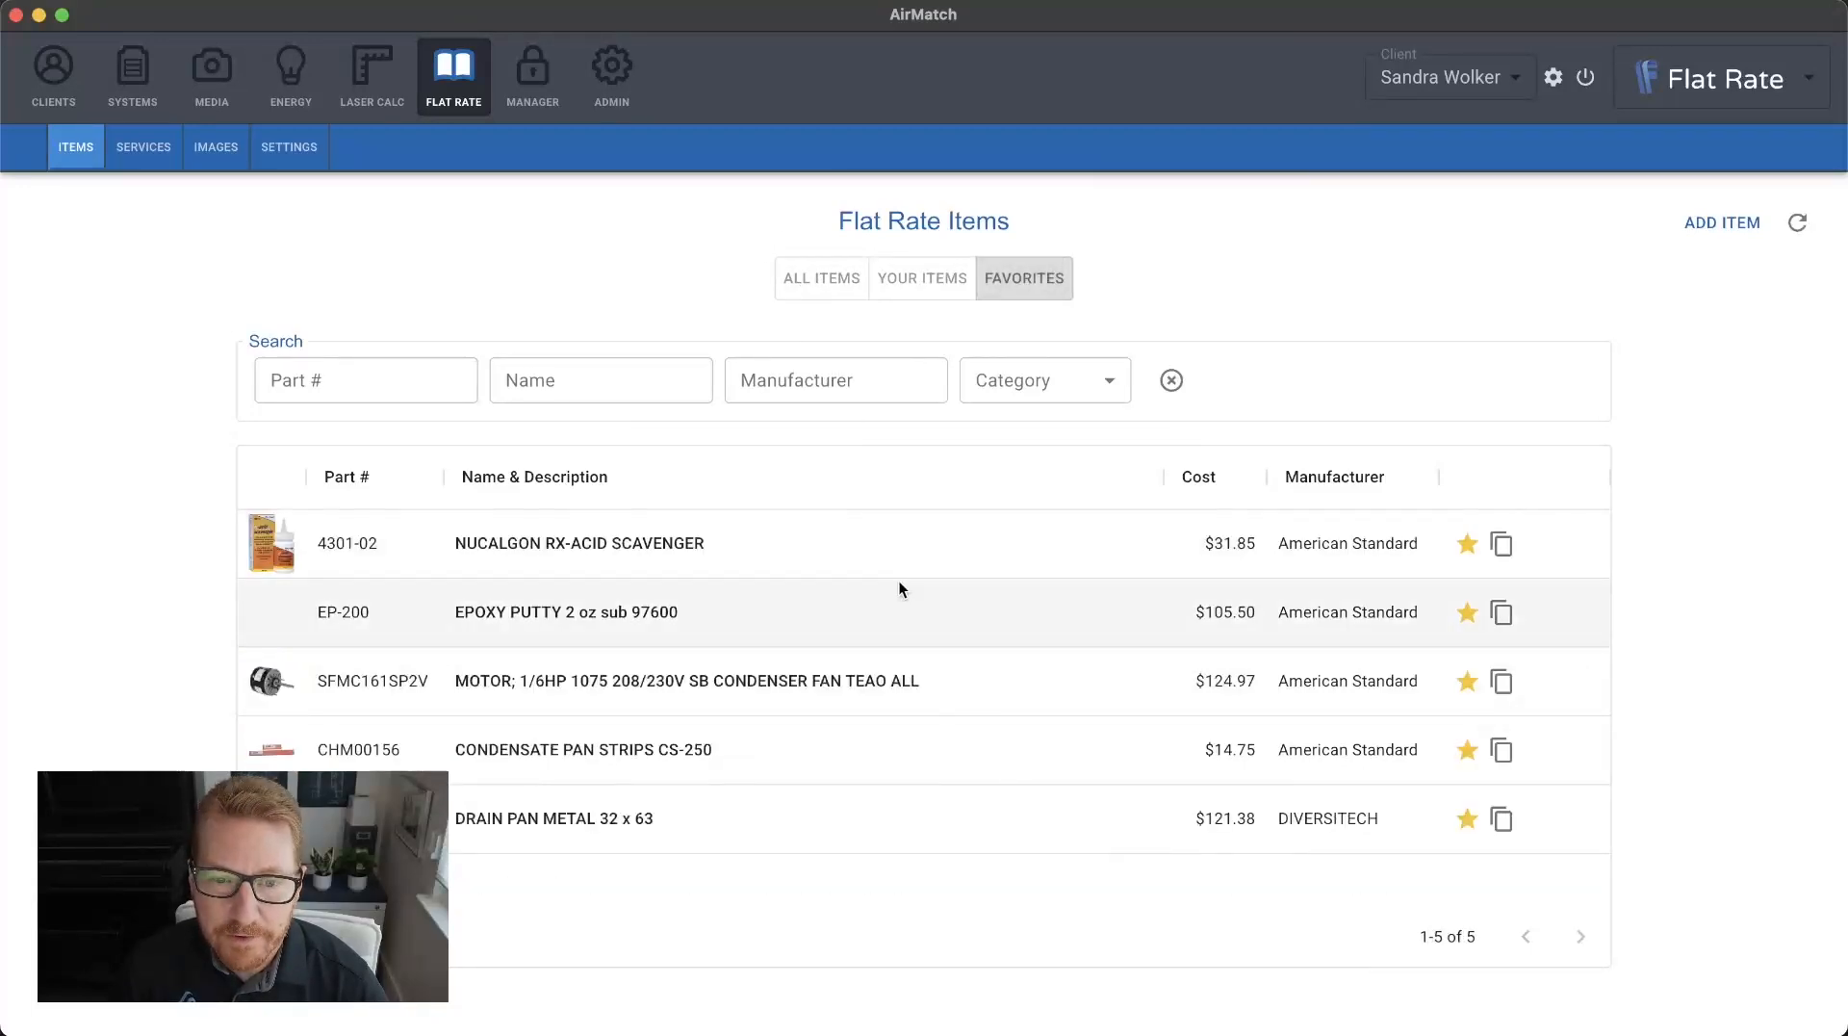
Go to the flat rate services and look over their category choices without filtering.
{"action": "left_click", "coordinate": [160, 155]}
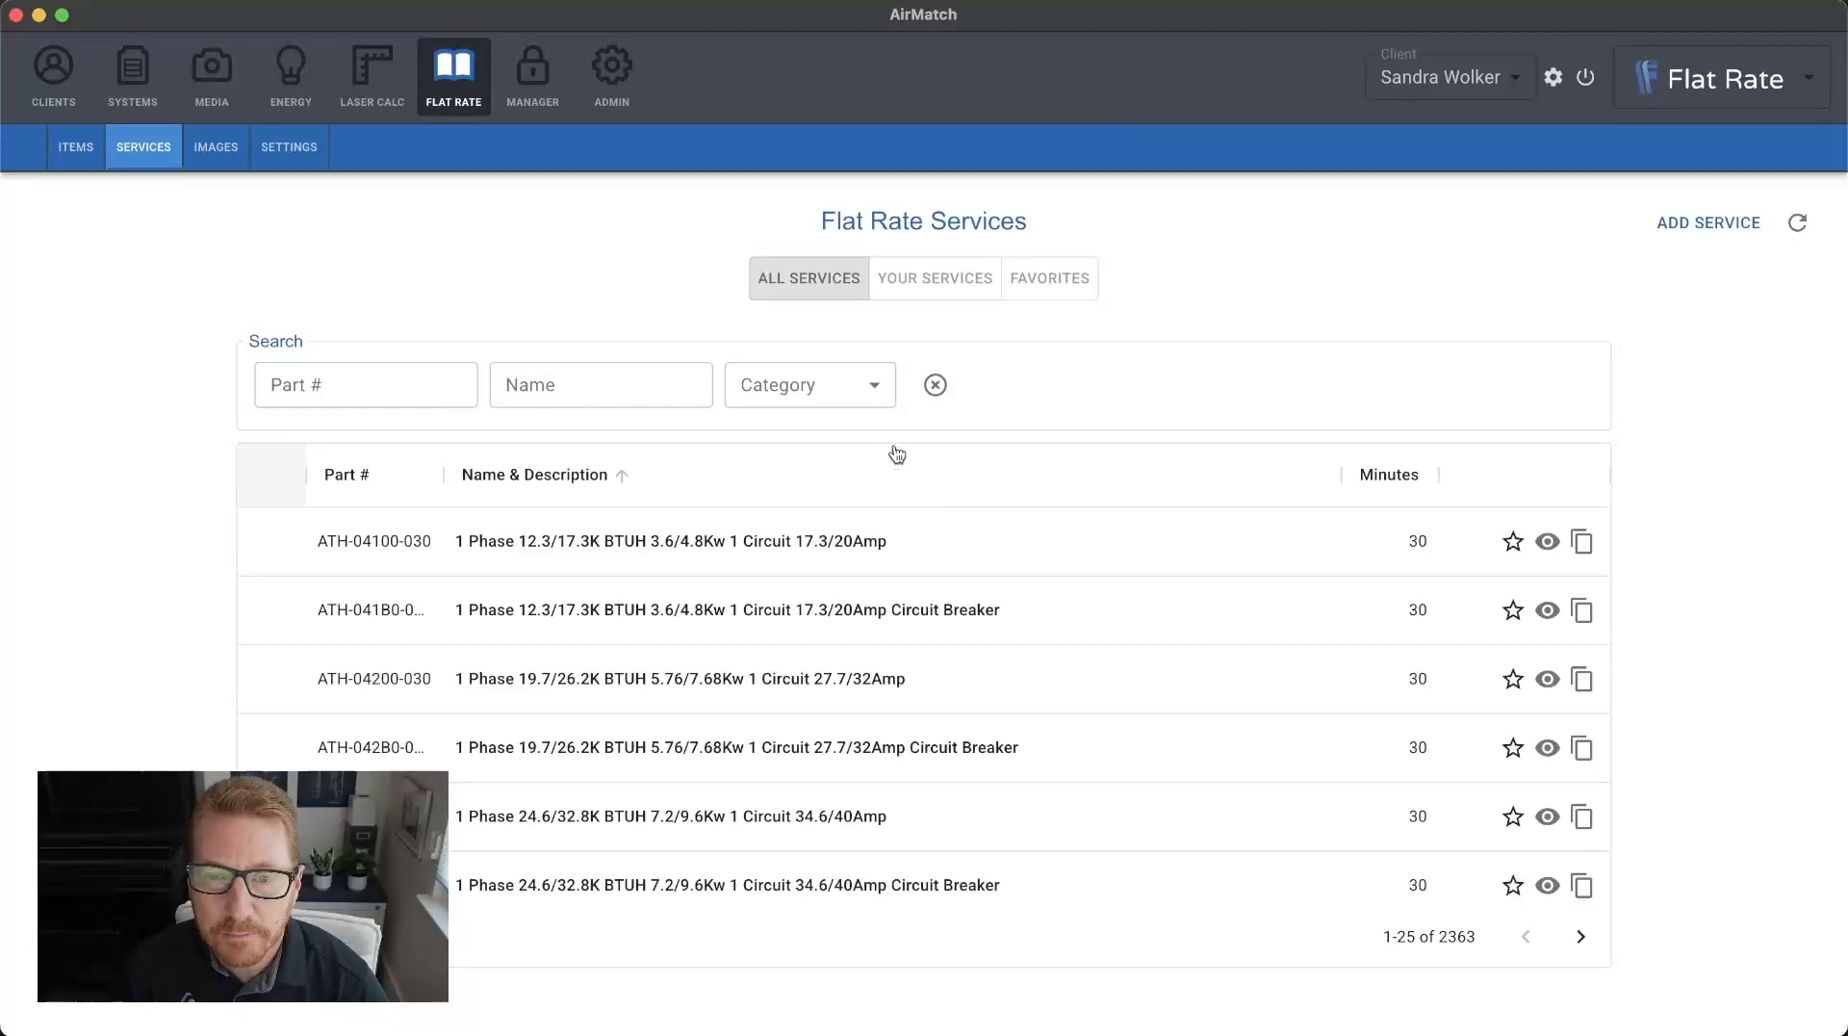
{"action": "left_click", "coordinate": [870, 385]}
{"action": "left_click", "coordinate": [1342, 331]}
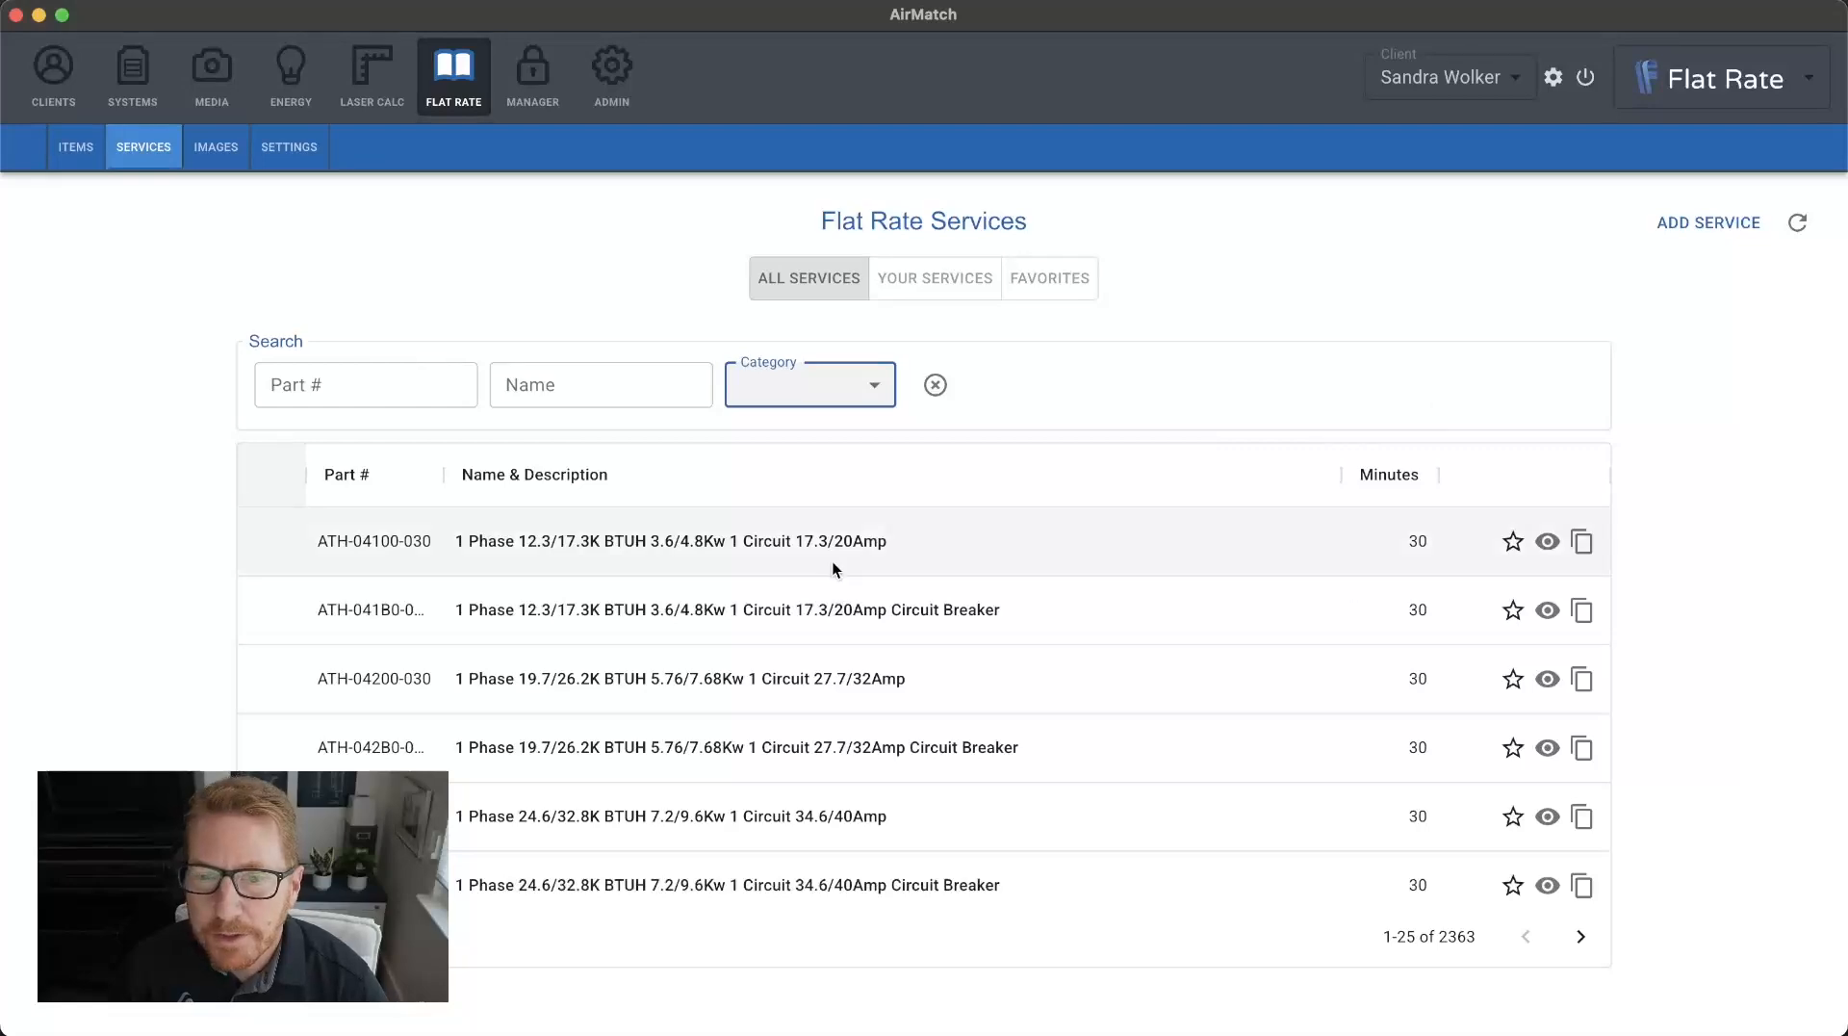
Duplicate service ATH-04100-030 and set the copy's labor to 45 minutes.
{"action": "left_click", "coordinate": [1583, 543]}
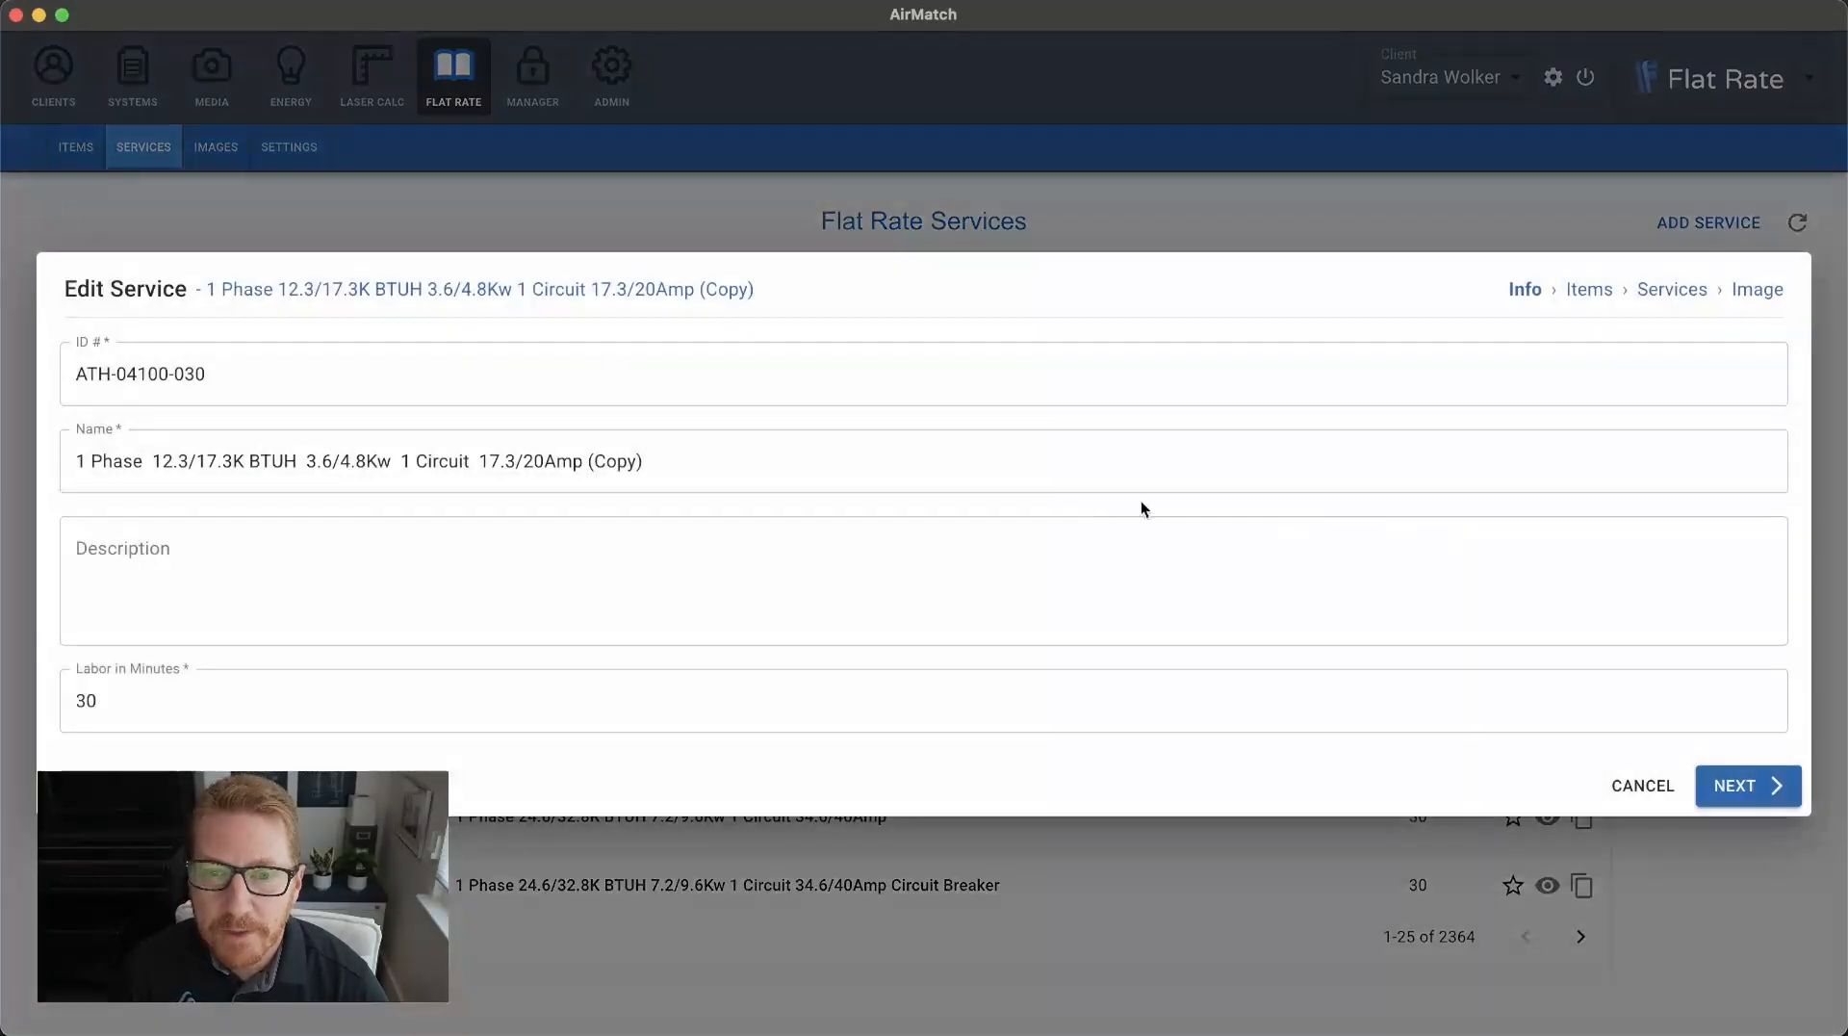
{"action": "left_click_drag", "start_coordinate": [643, 462], "coordinate": [112, 462]}
{"action": "left_click_drag", "start_coordinate": [682, 462], "coordinate": [591, 464]}
{"action": "left_click_drag", "start_coordinate": [185, 702], "coordinate": [76, 700]}
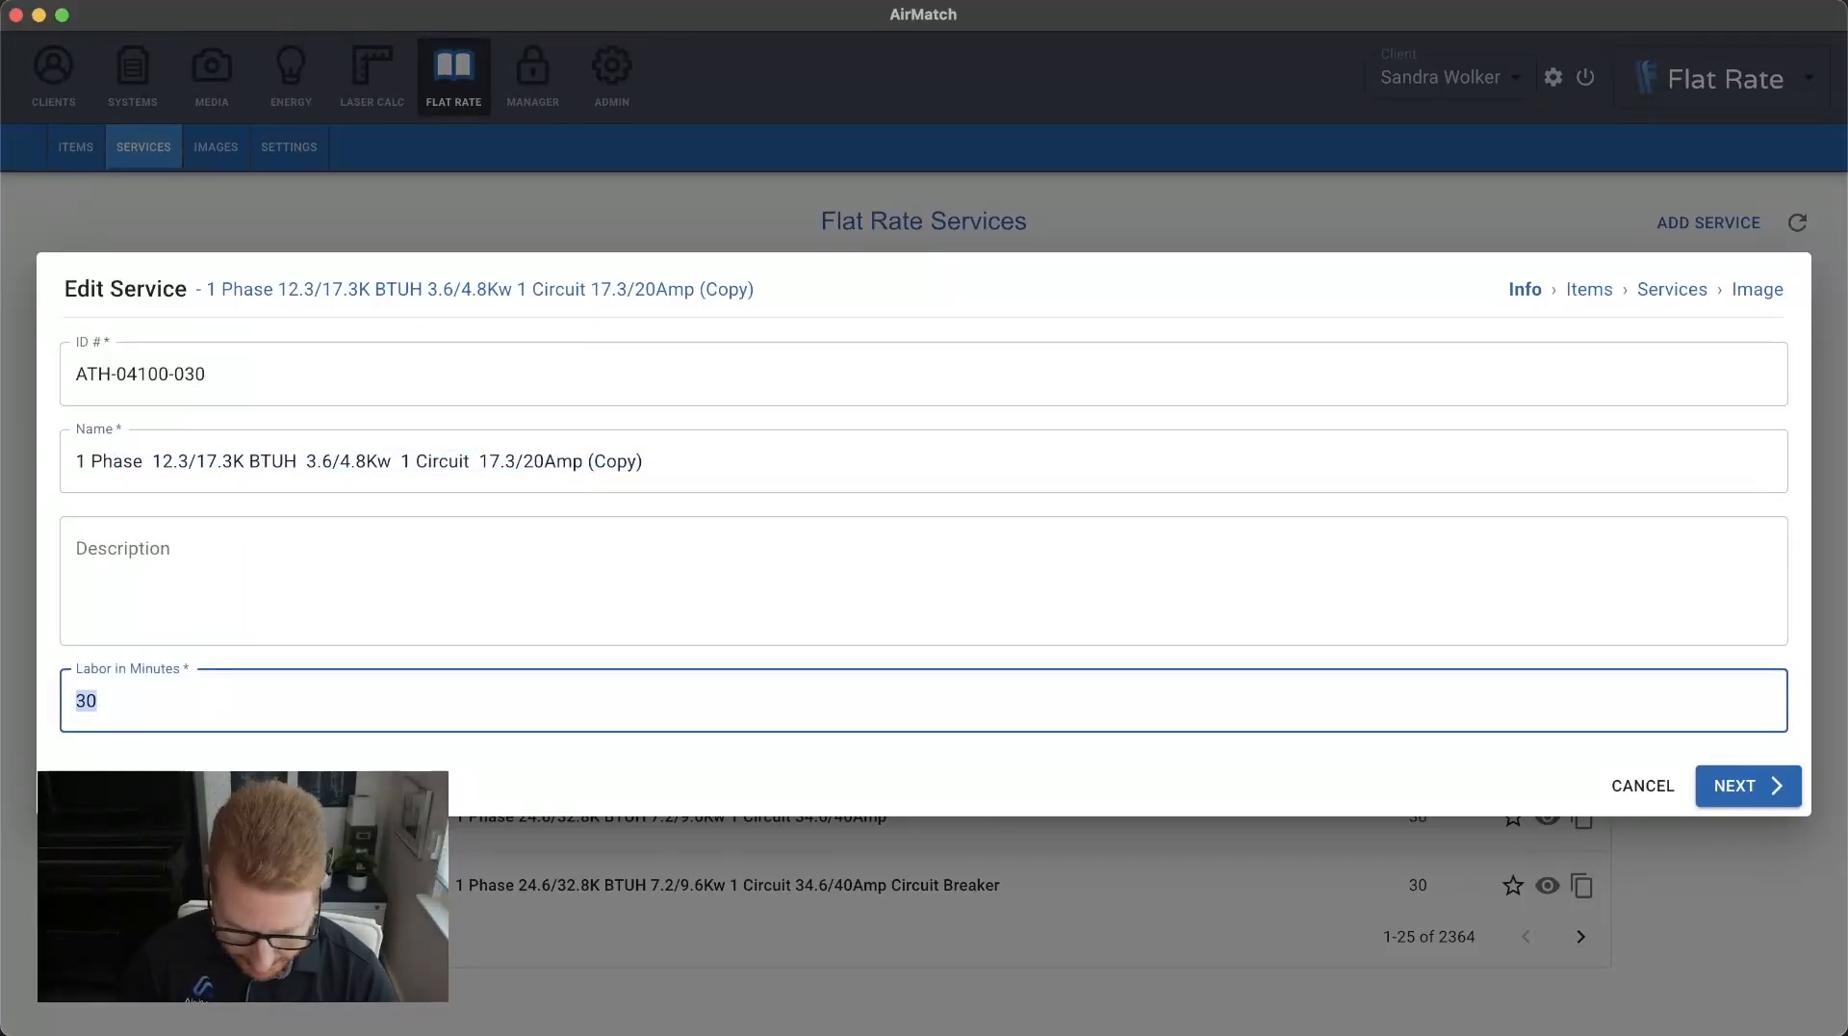
{"action": "type", "text": "45"}
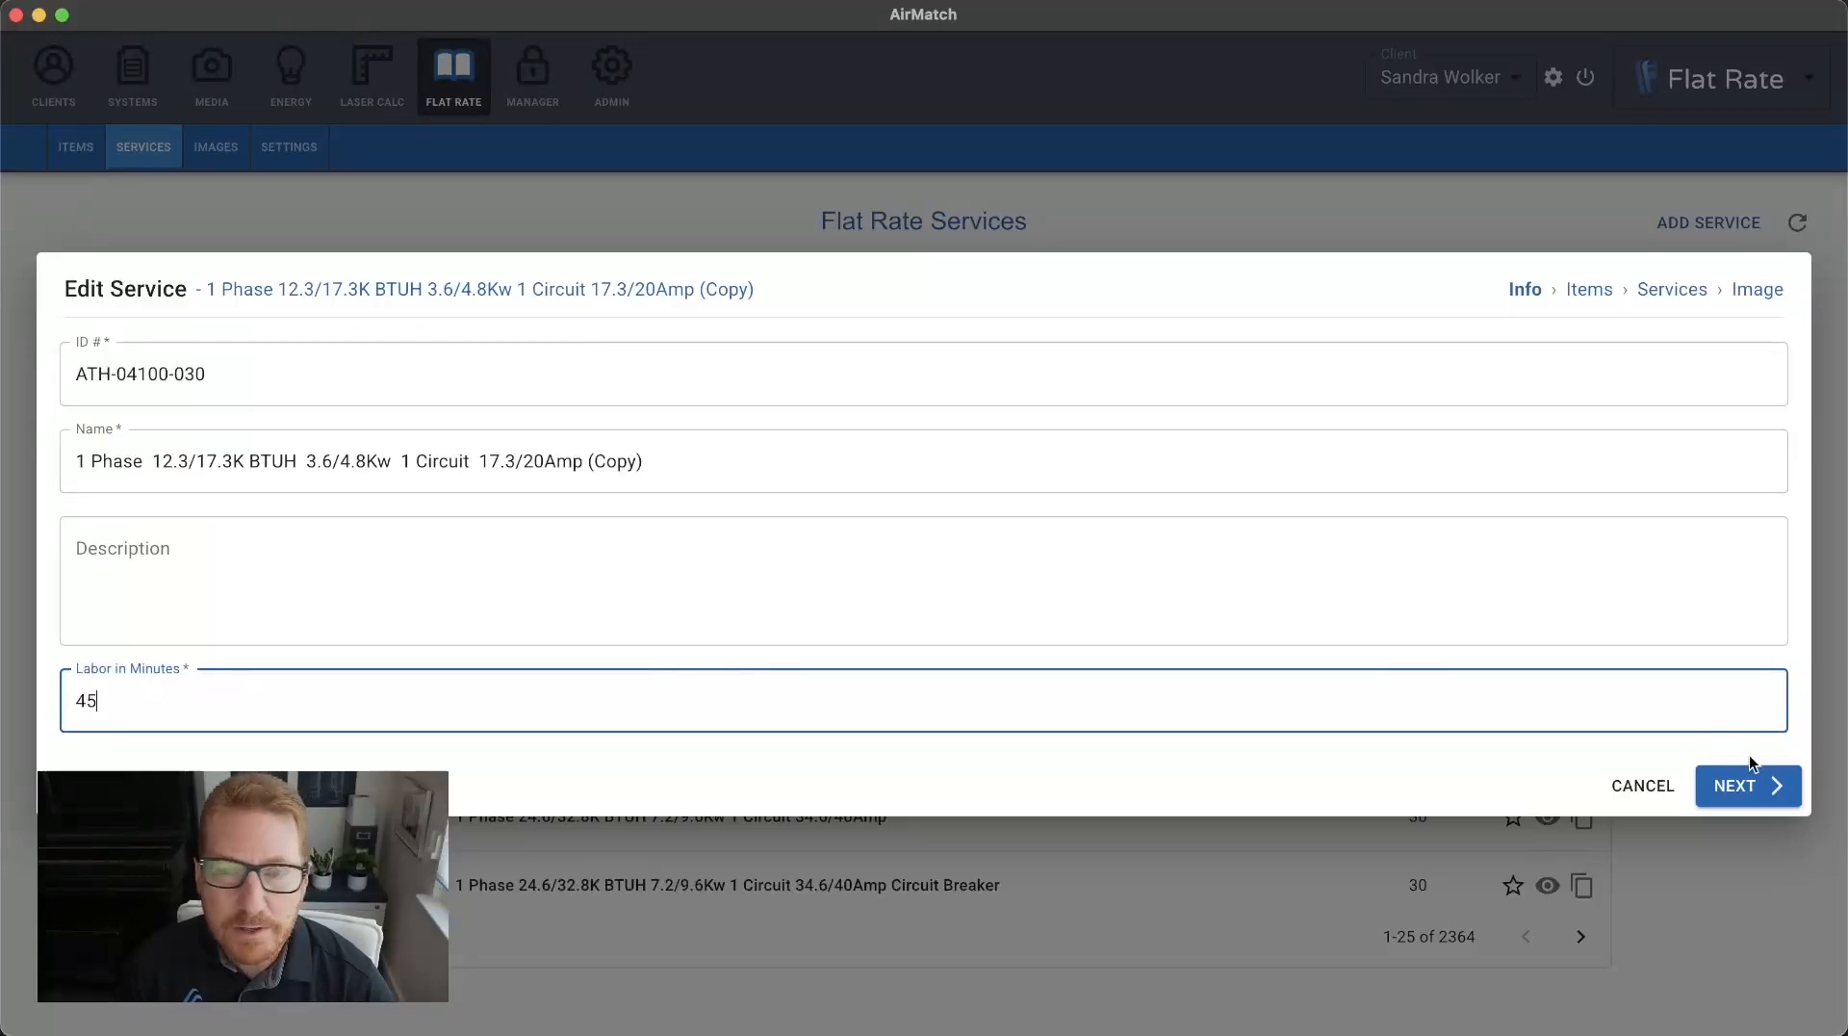
Save the service copy without changing its items, included services or image, and locate it among the company's own services.
{"action": "left_click", "coordinate": [1747, 798]}
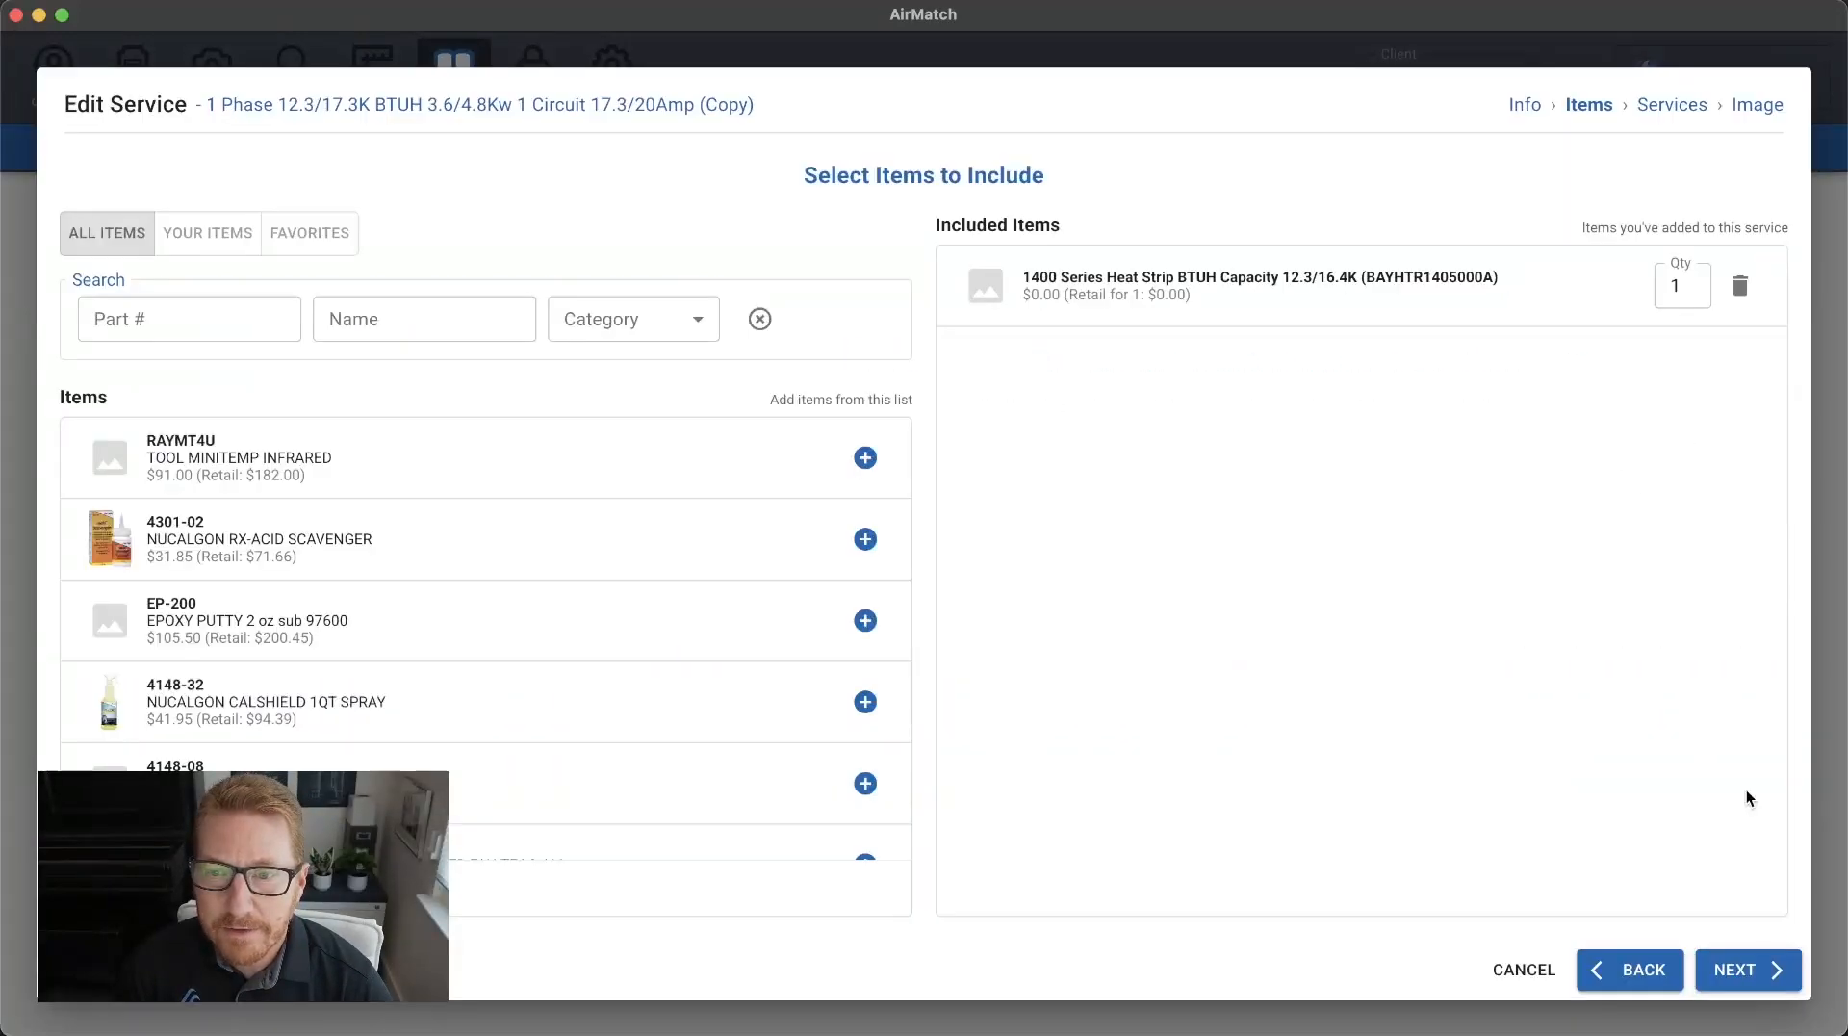
{"action": "left_click", "coordinate": [1723, 966]}
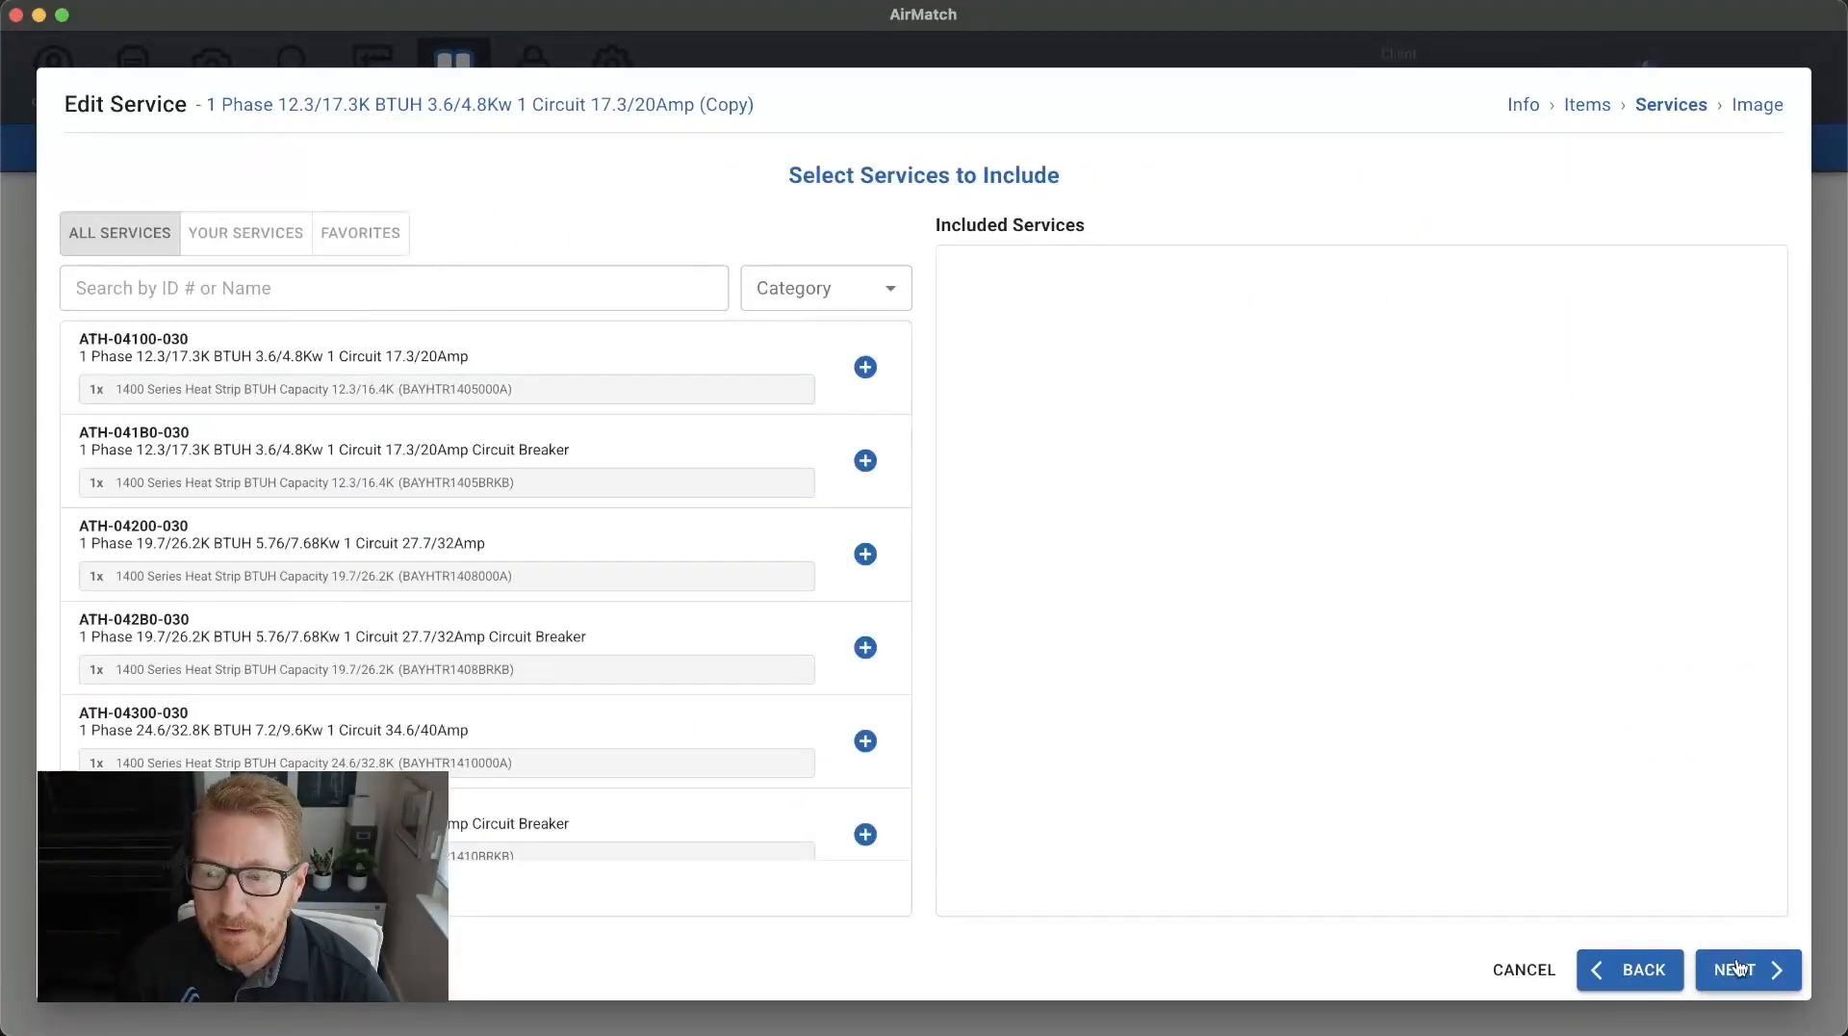
{"action": "left_click", "coordinate": [1739, 967]}
{"action": "left_click", "coordinate": [1752, 969]}
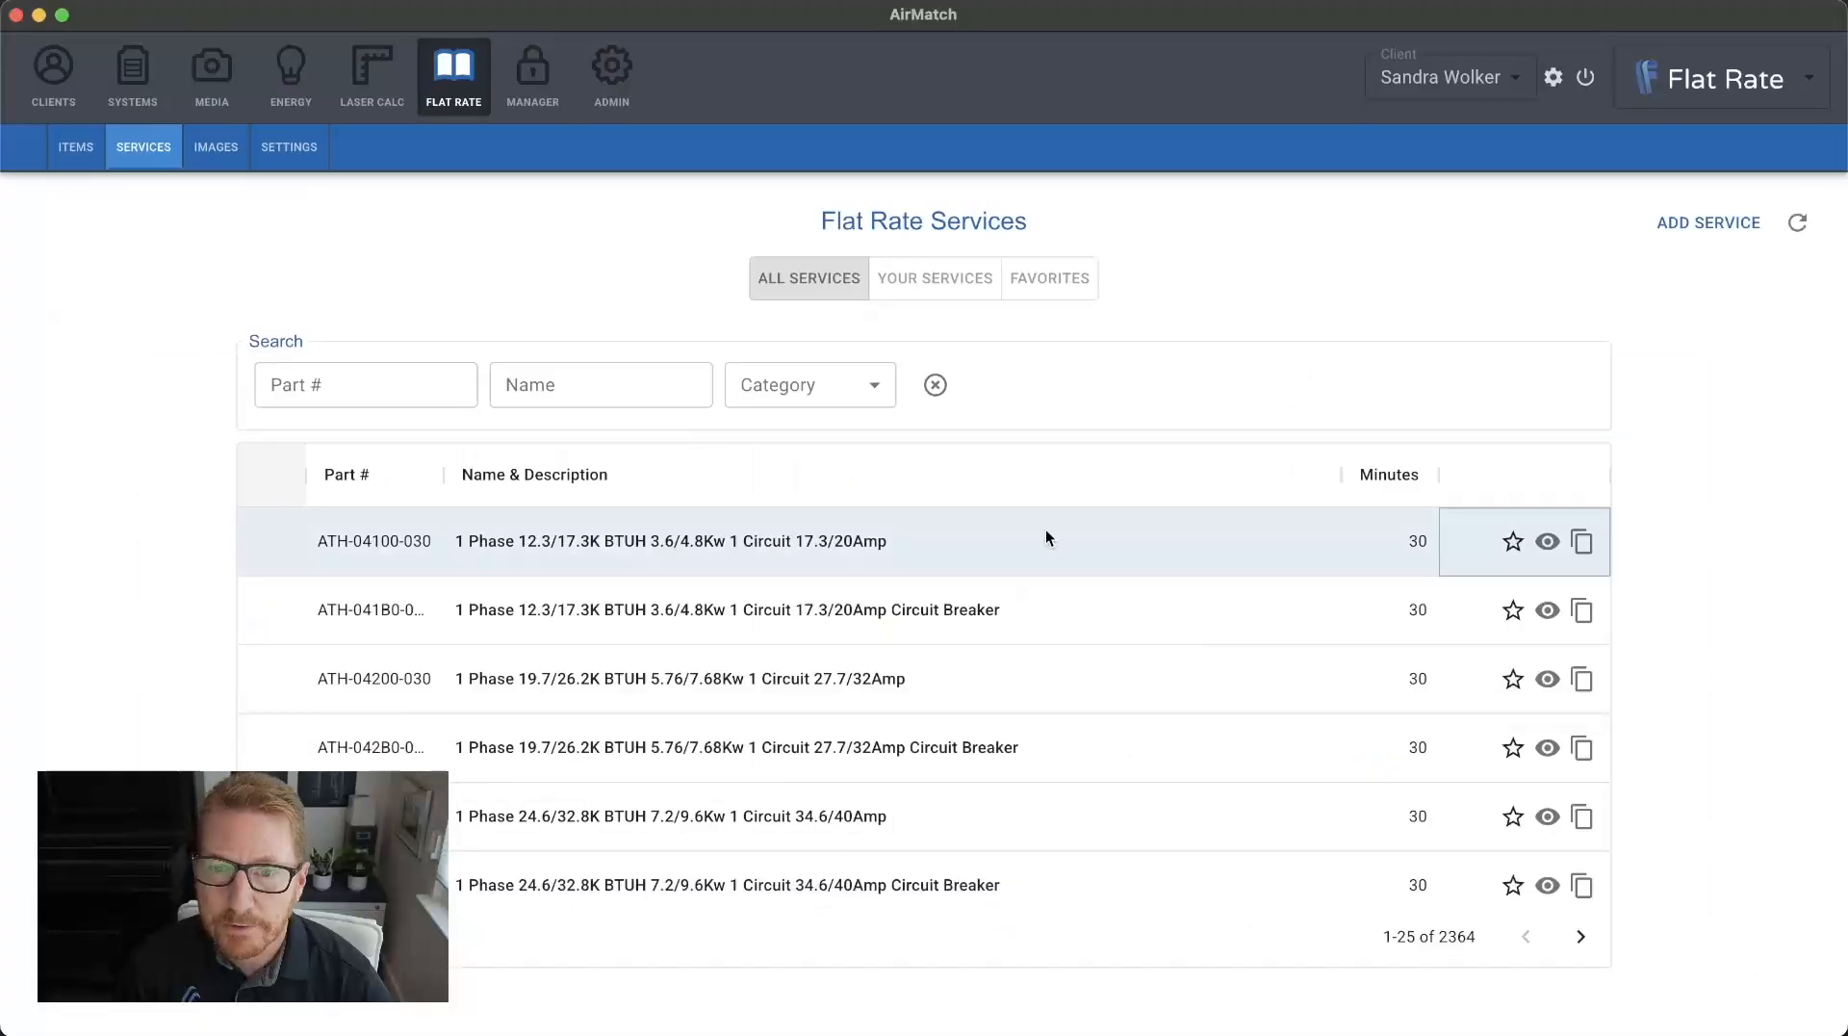
{"action": "left_click", "coordinate": [876, 289]}
{"action": "left_click", "coordinate": [691, 539]}
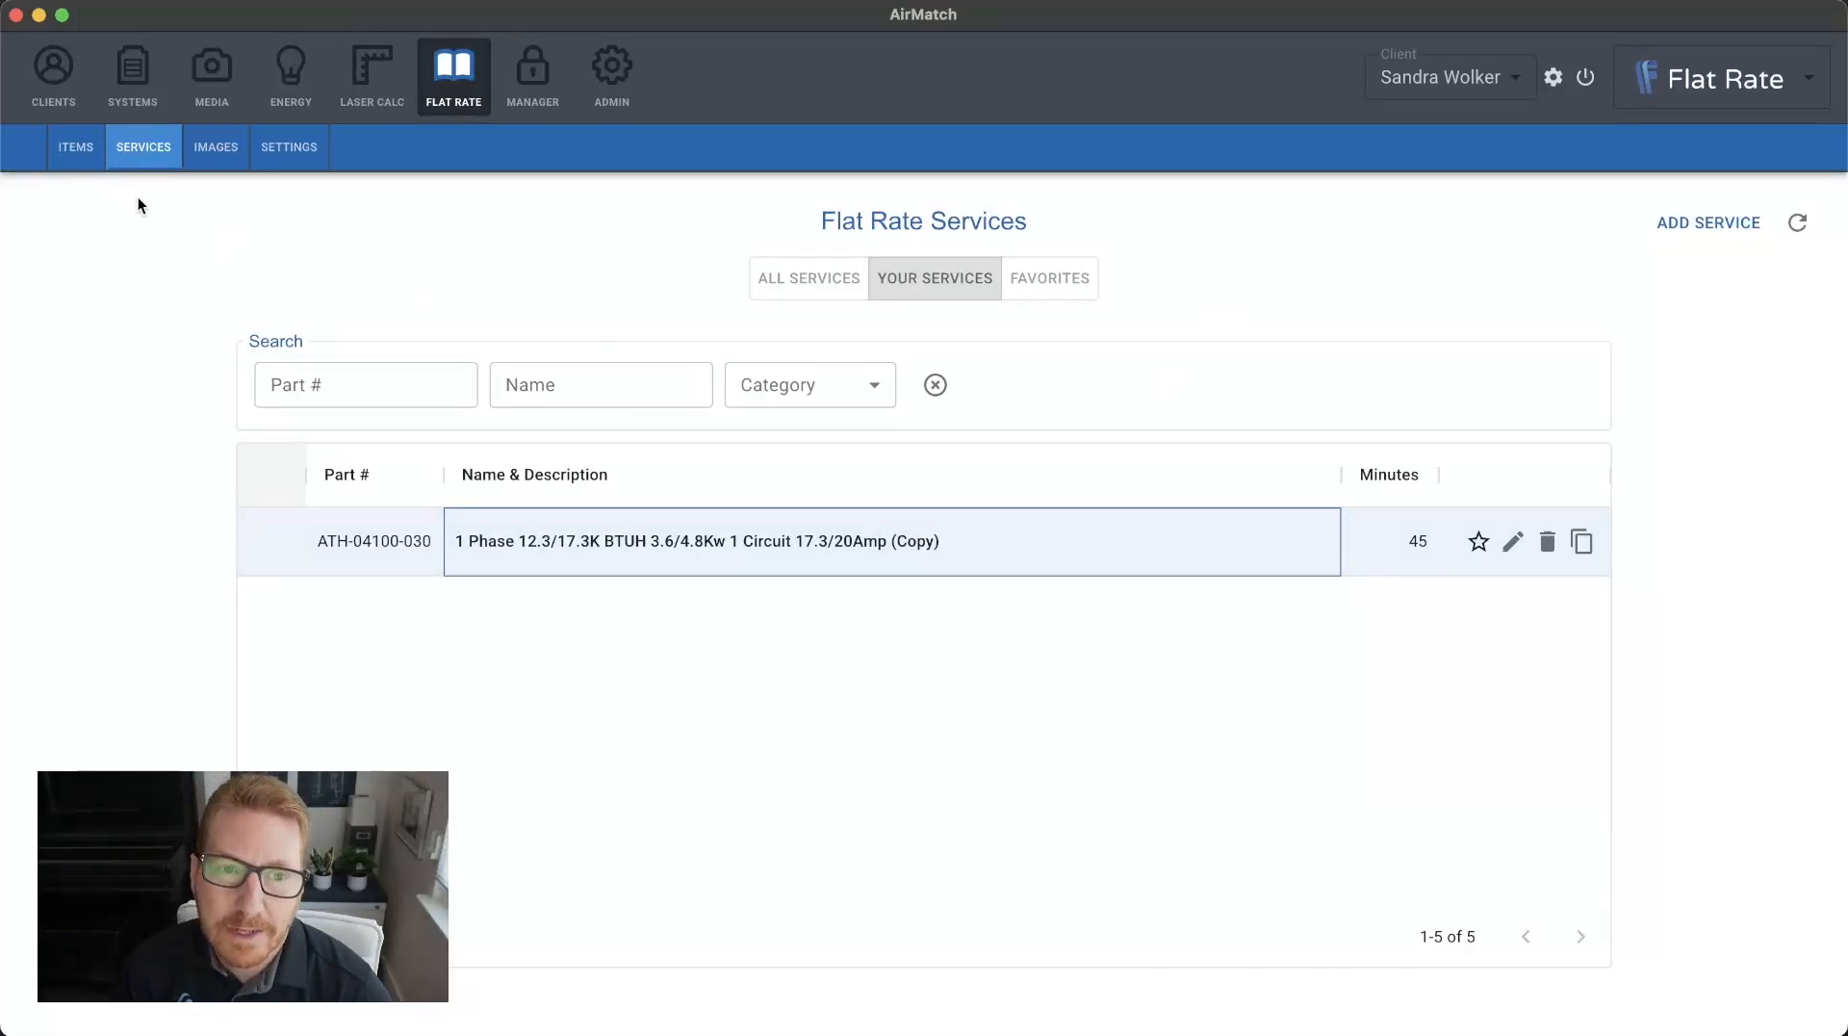
Return to the flat rate items, examine the fields for adding a new item and leave the form without saving.
{"action": "left_click", "coordinate": [75, 146]}
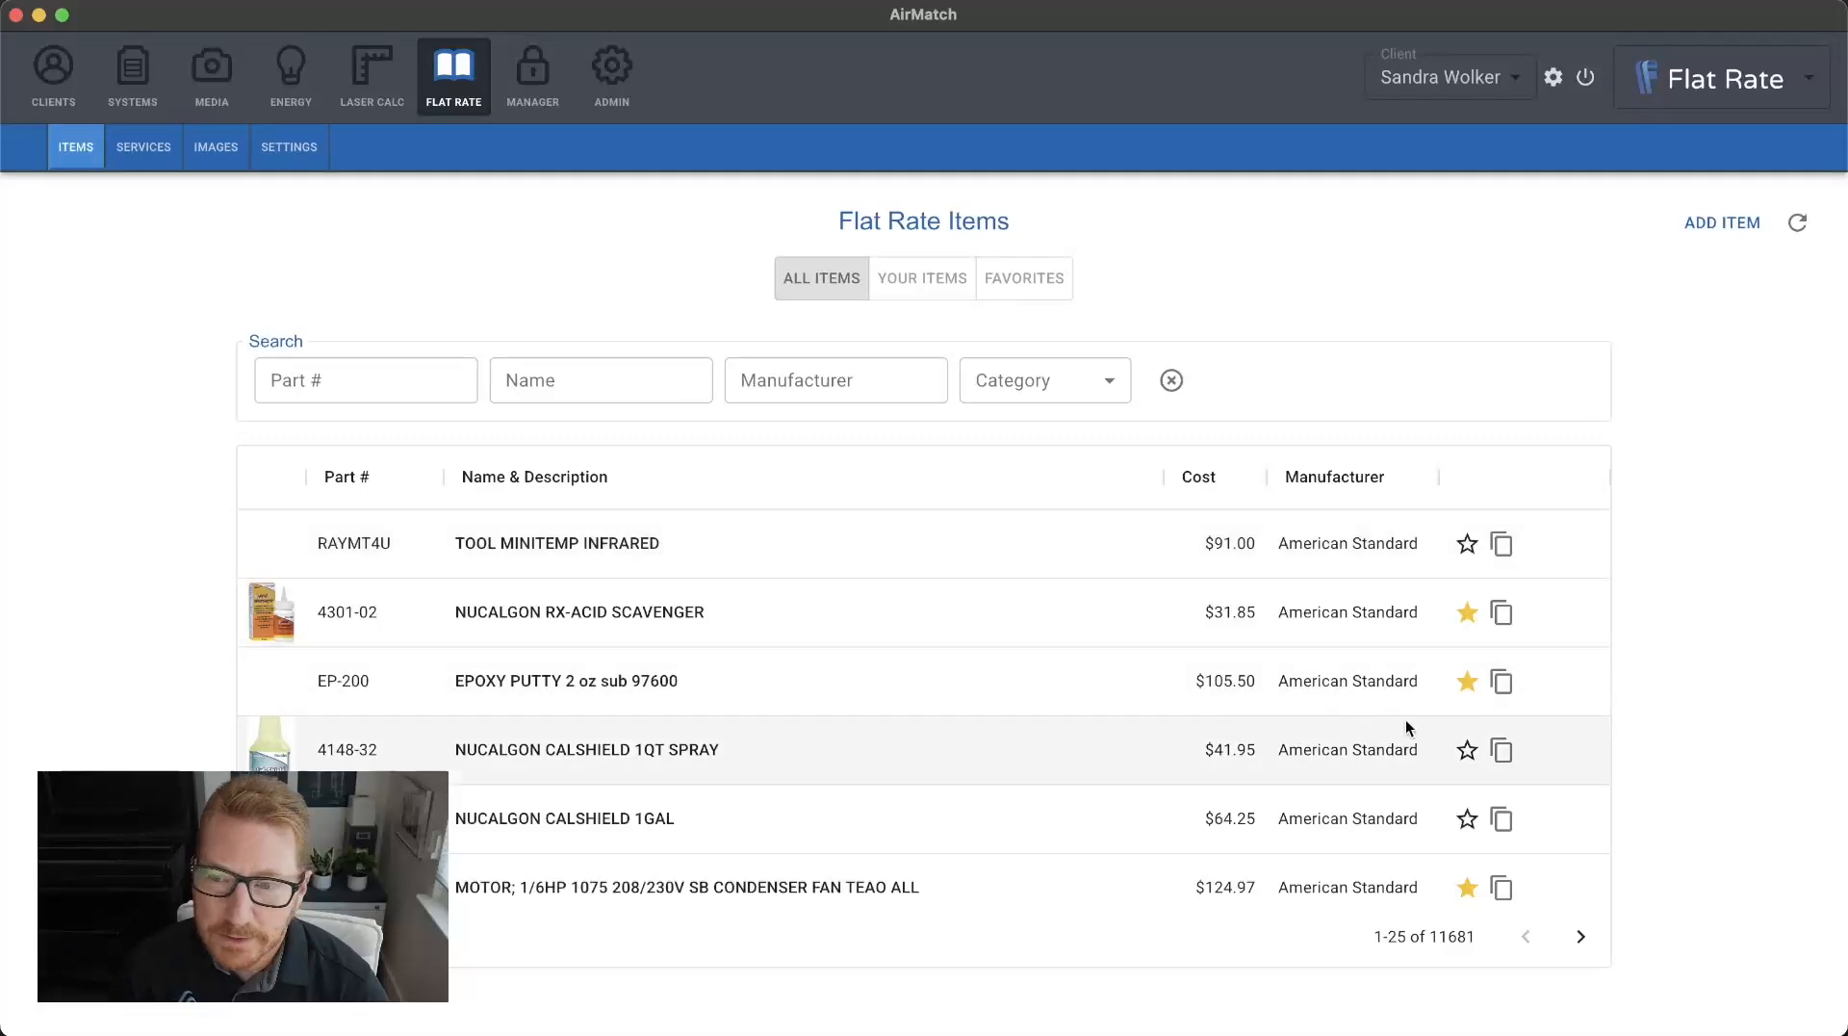
{"action": "left_click", "coordinate": [1712, 236]}
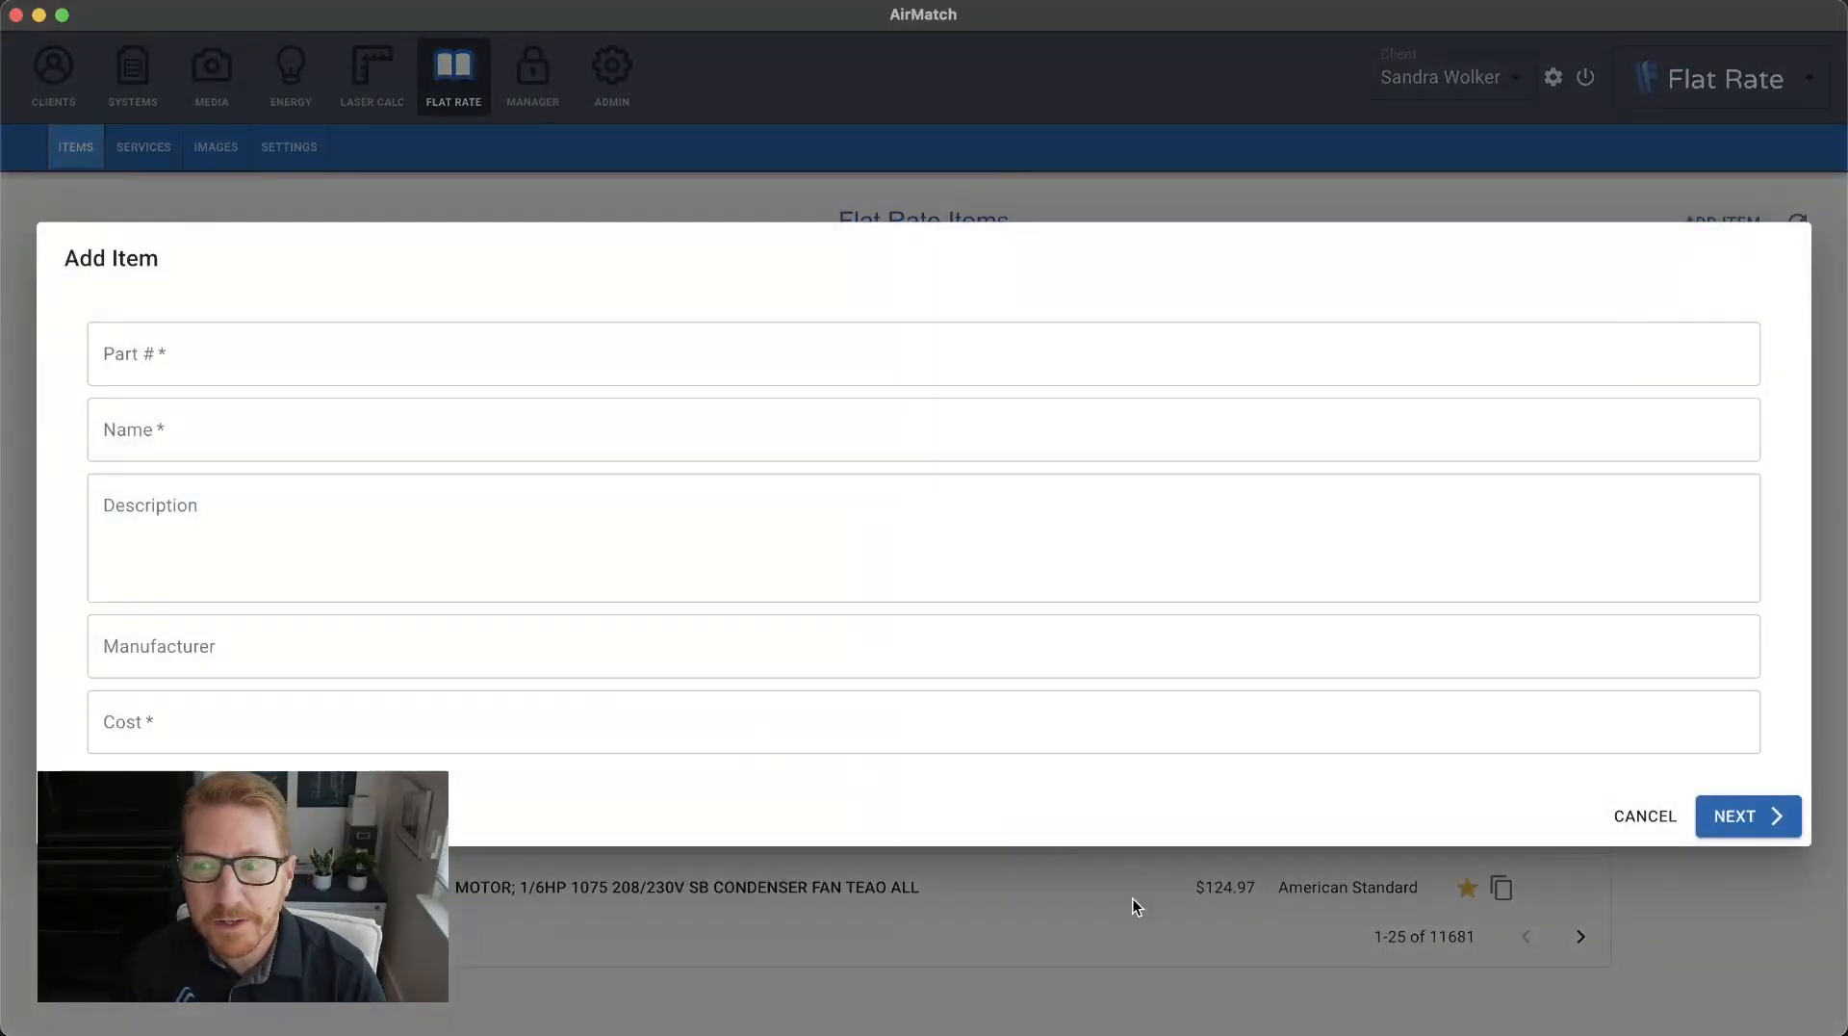
{"action": "left_click", "coordinate": [1648, 815]}
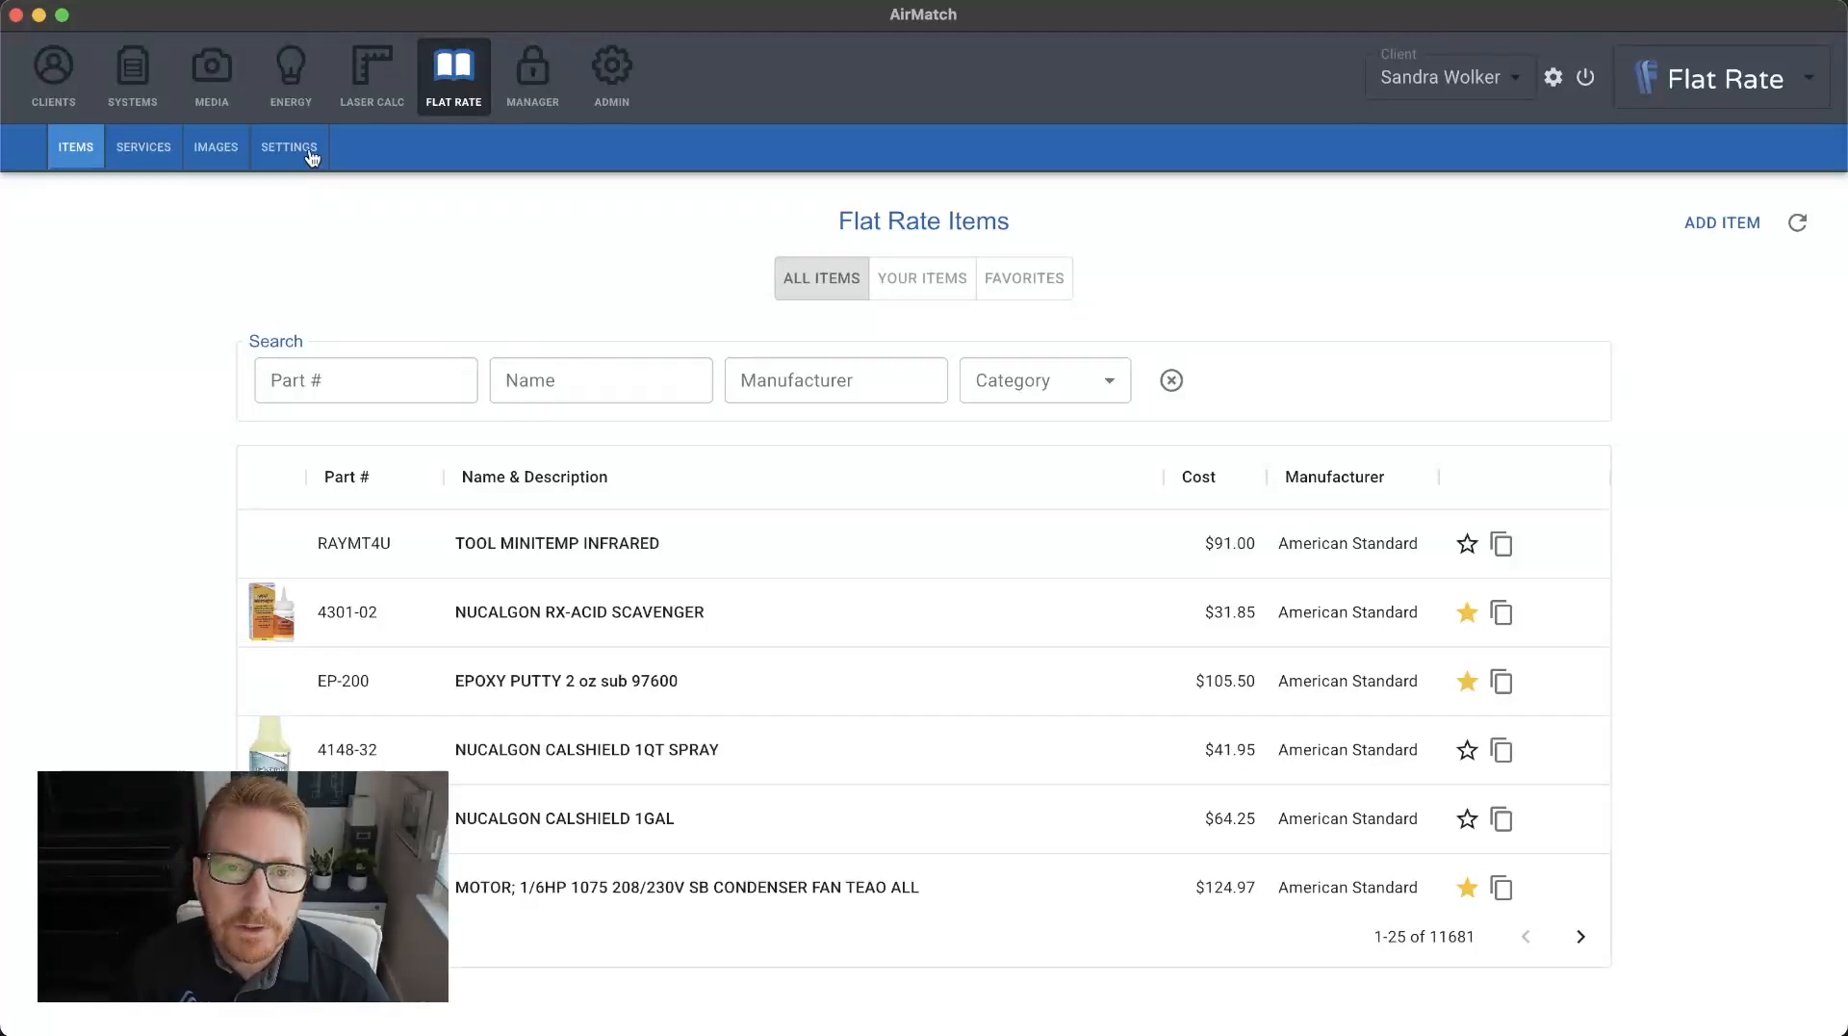
Go to the flat rate settings and examine the editable cost ranges and markups without changing them.
{"action": "left_click", "coordinate": [281, 152]}
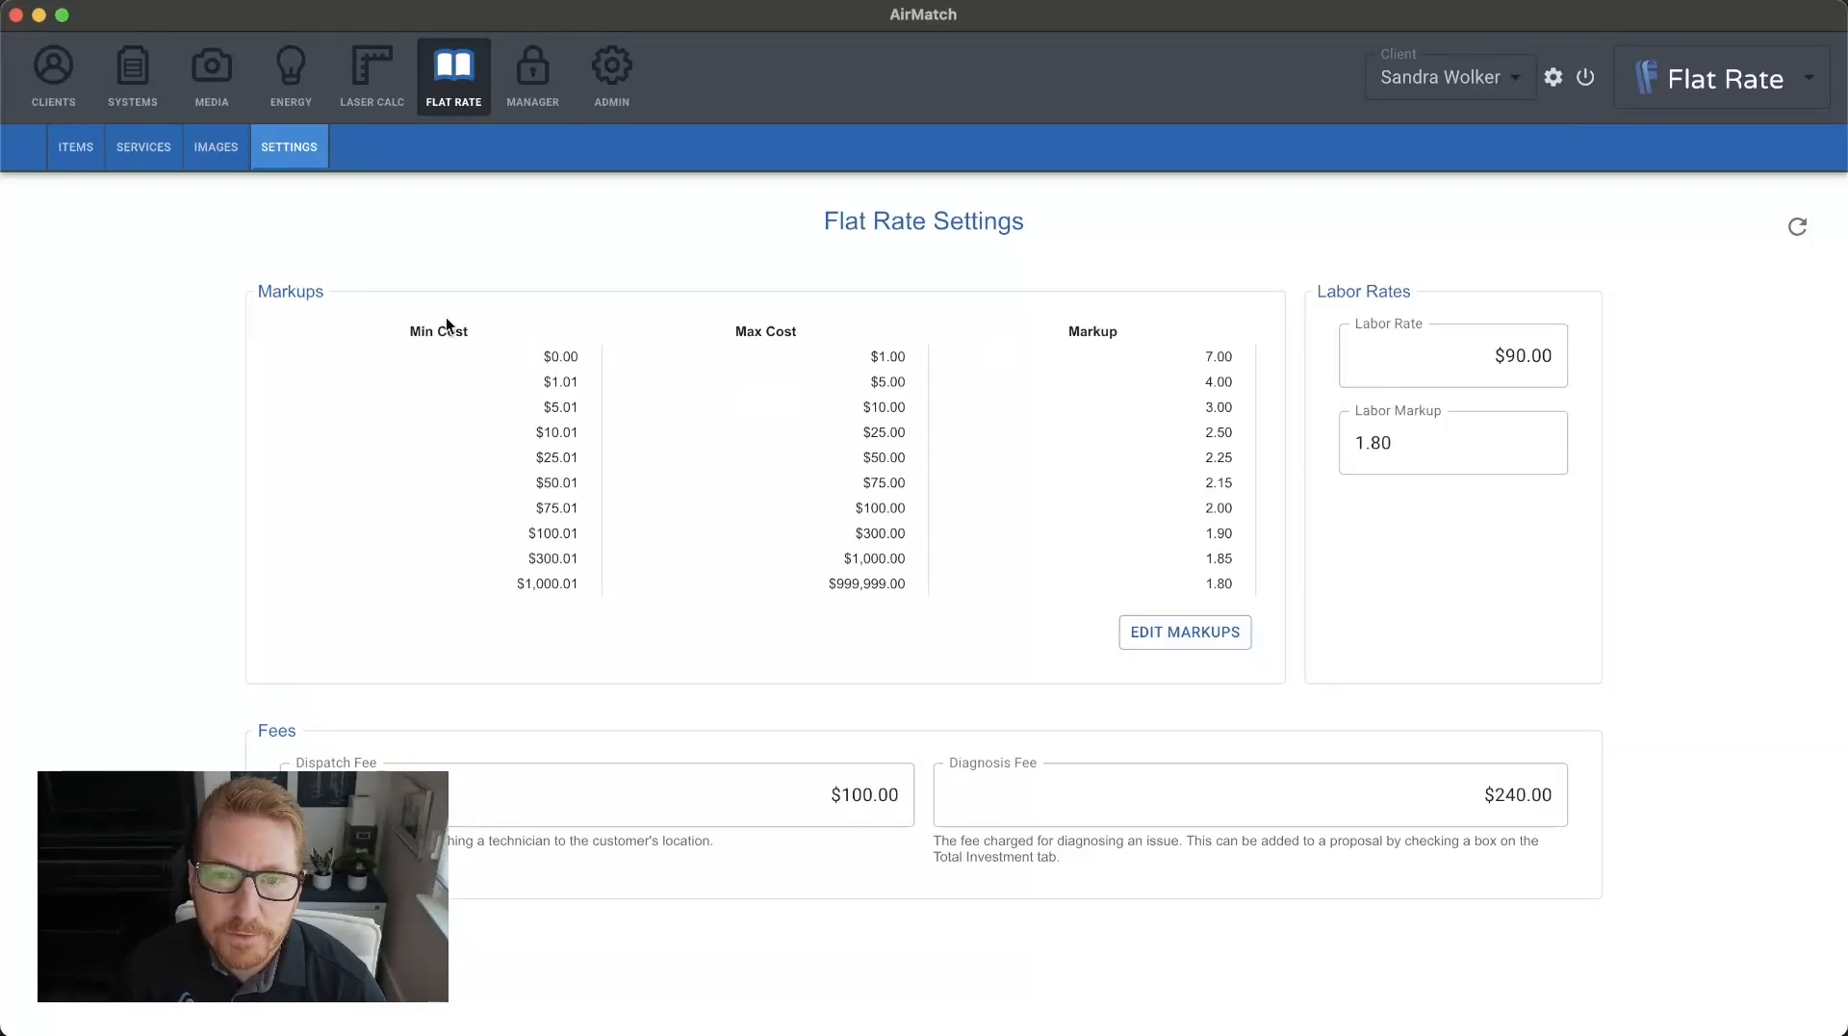
{"action": "left_click", "coordinate": [1192, 638]}
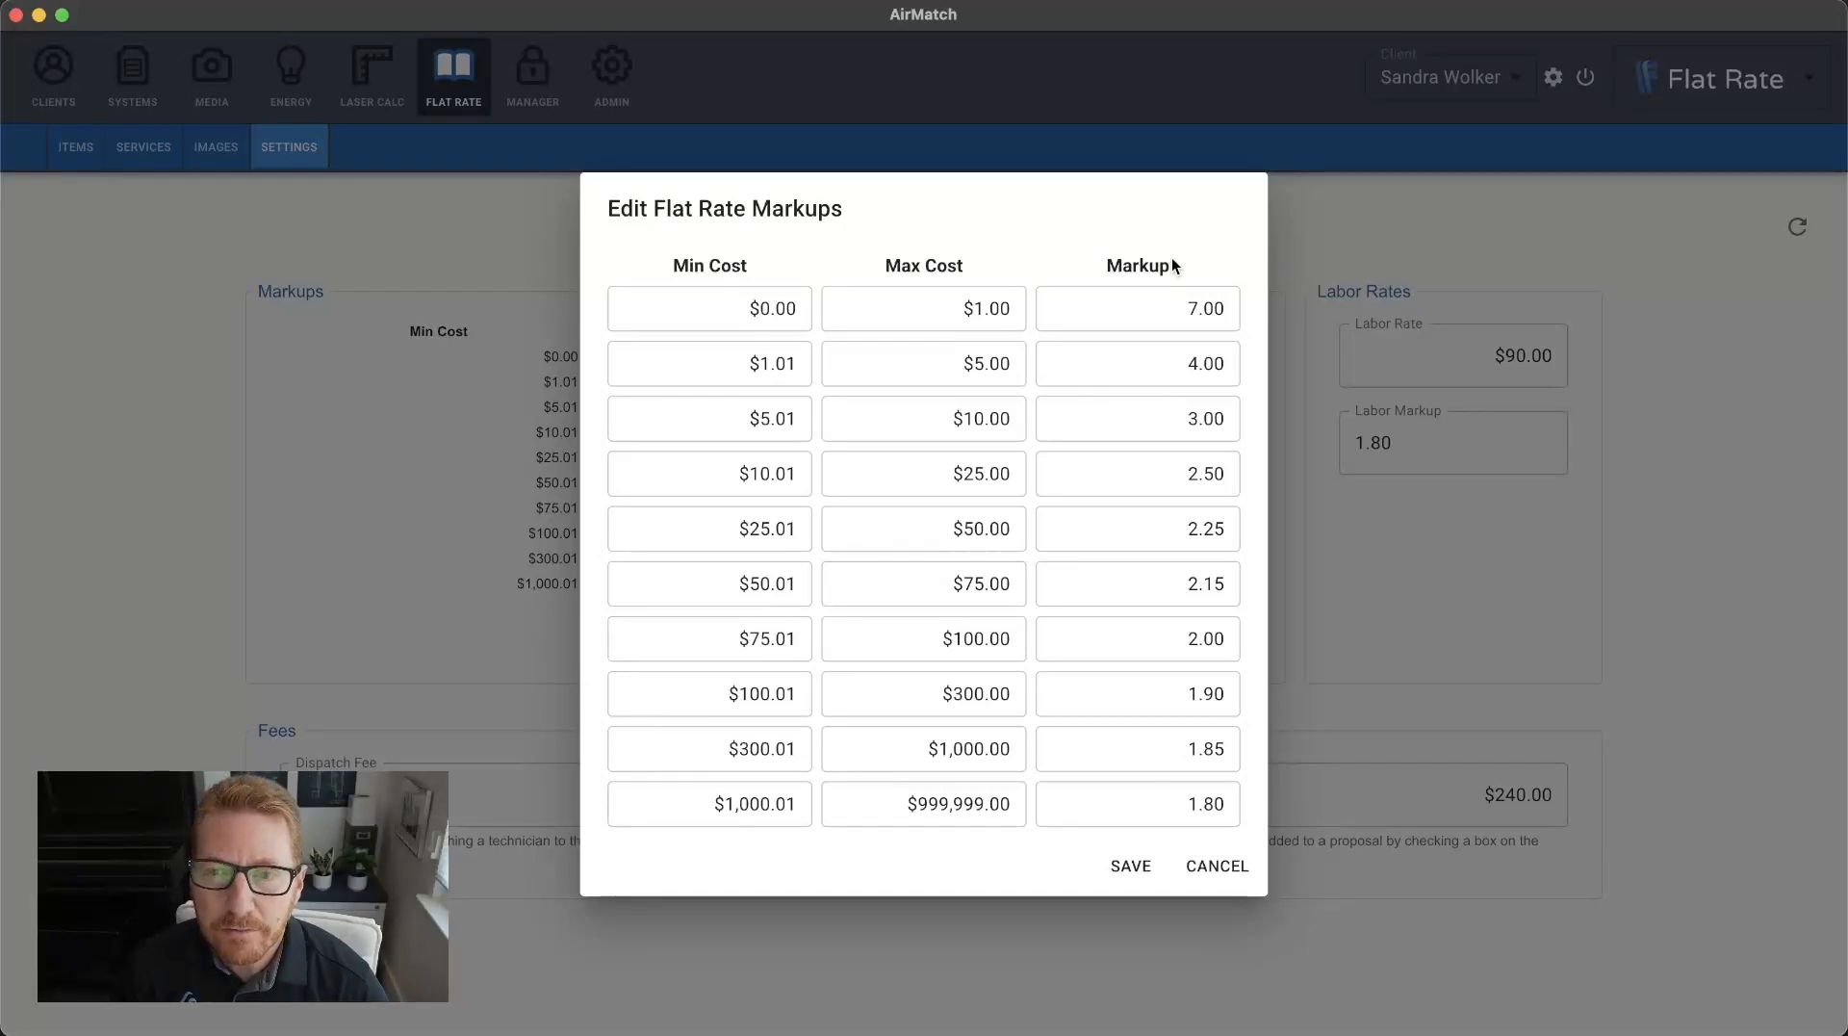
{"action": "left_click", "coordinate": [1219, 867]}
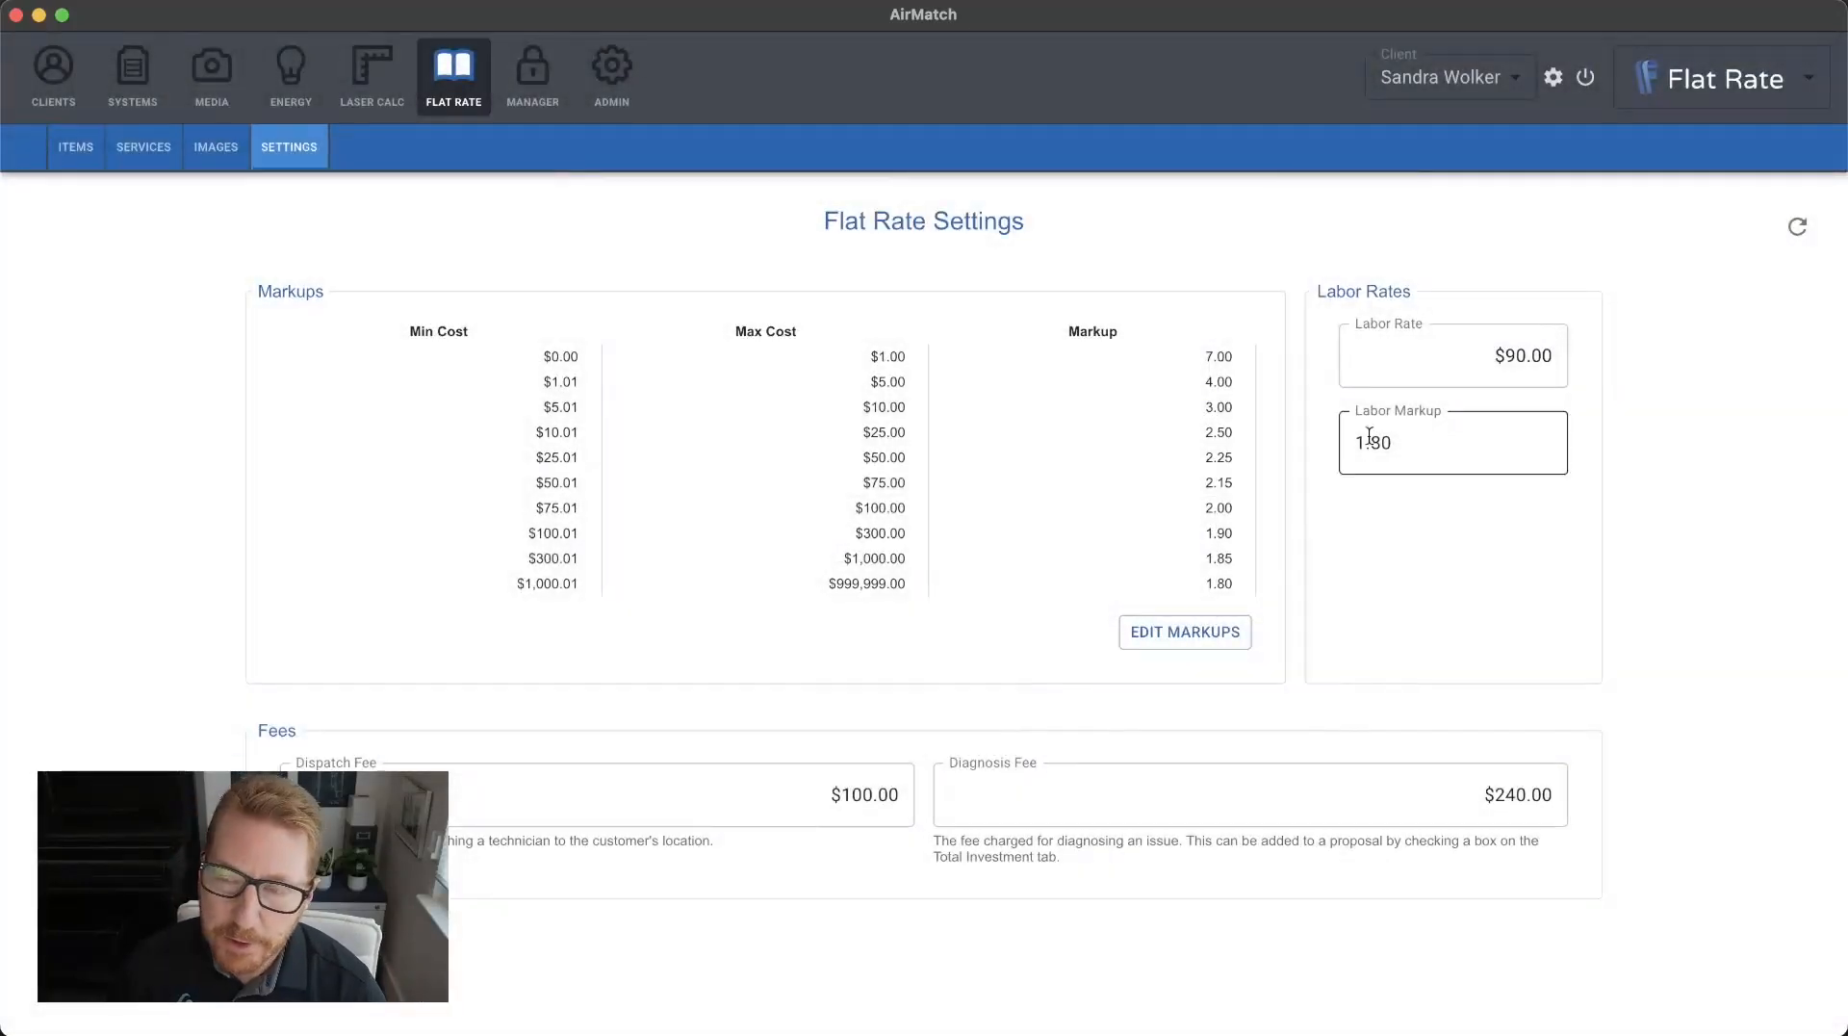
Look over the labor rate, labor markup, dispatch fee and diagnosis fee settings without changing them.
{"action": "left_click", "coordinate": [1468, 353]}
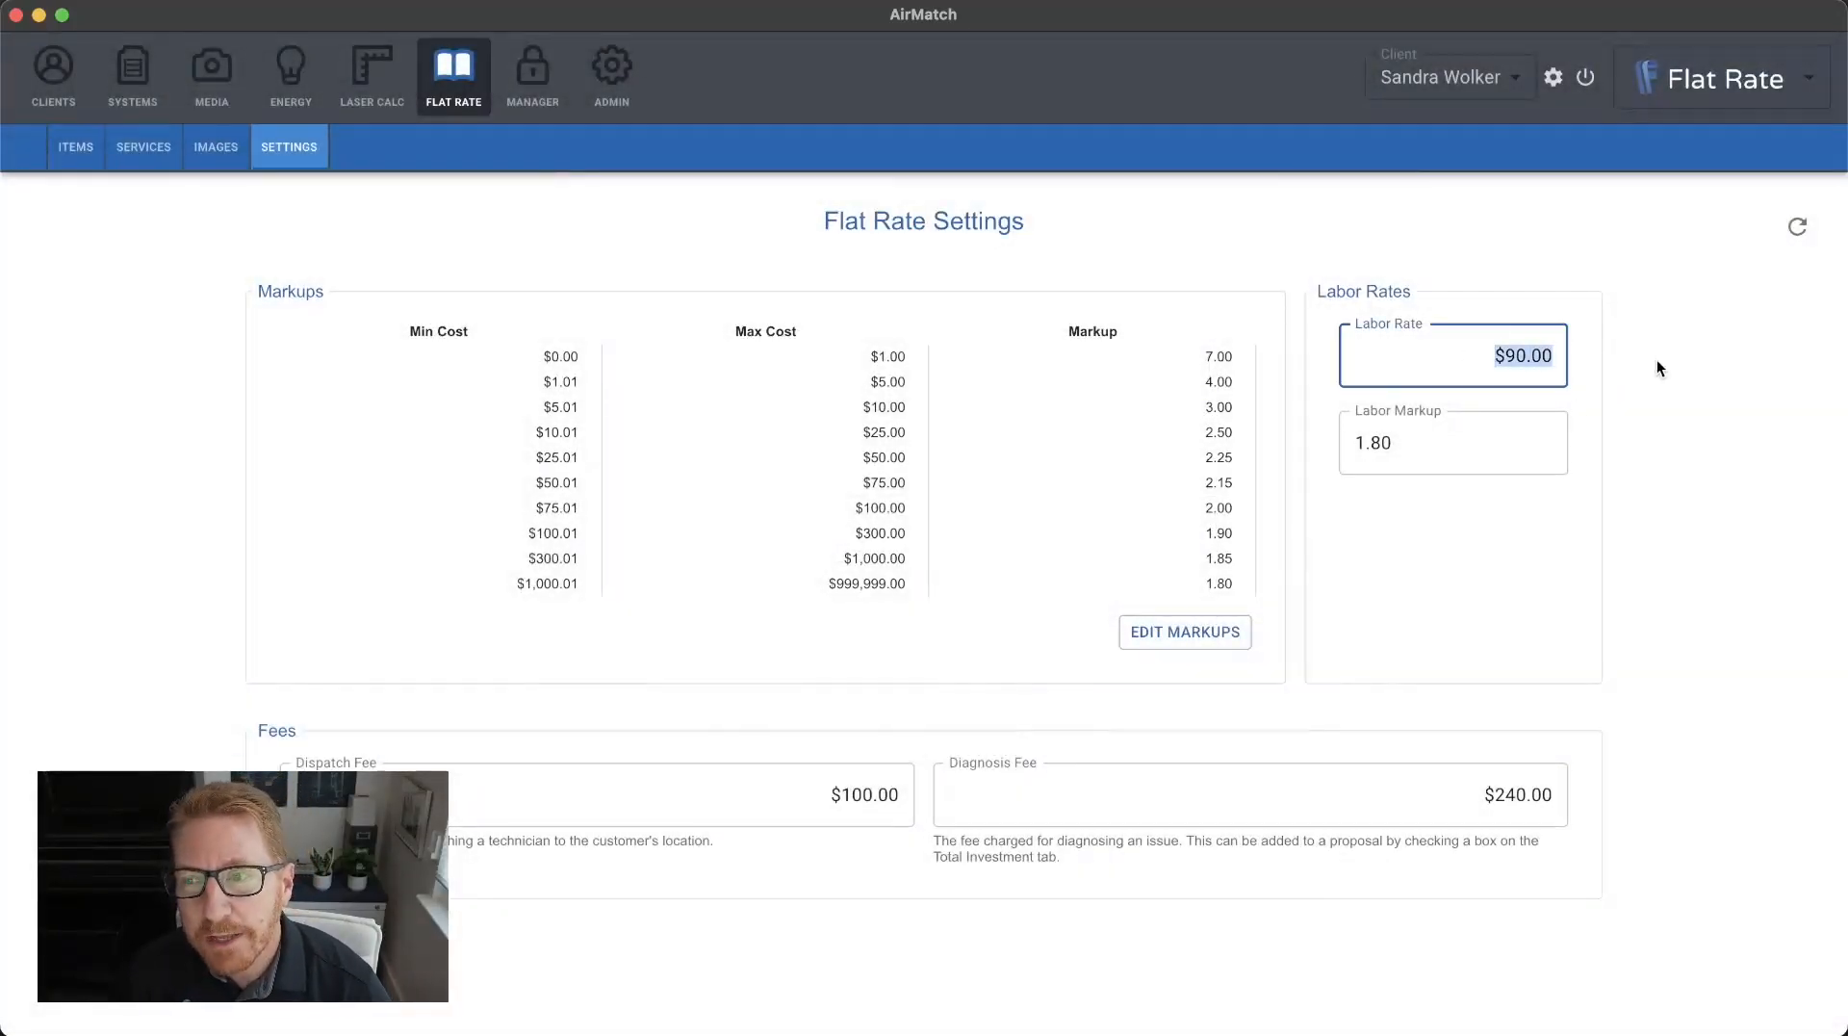
{"action": "left_click", "coordinate": [1446, 439]}
{"action": "left_click", "coordinate": [1377, 213]}
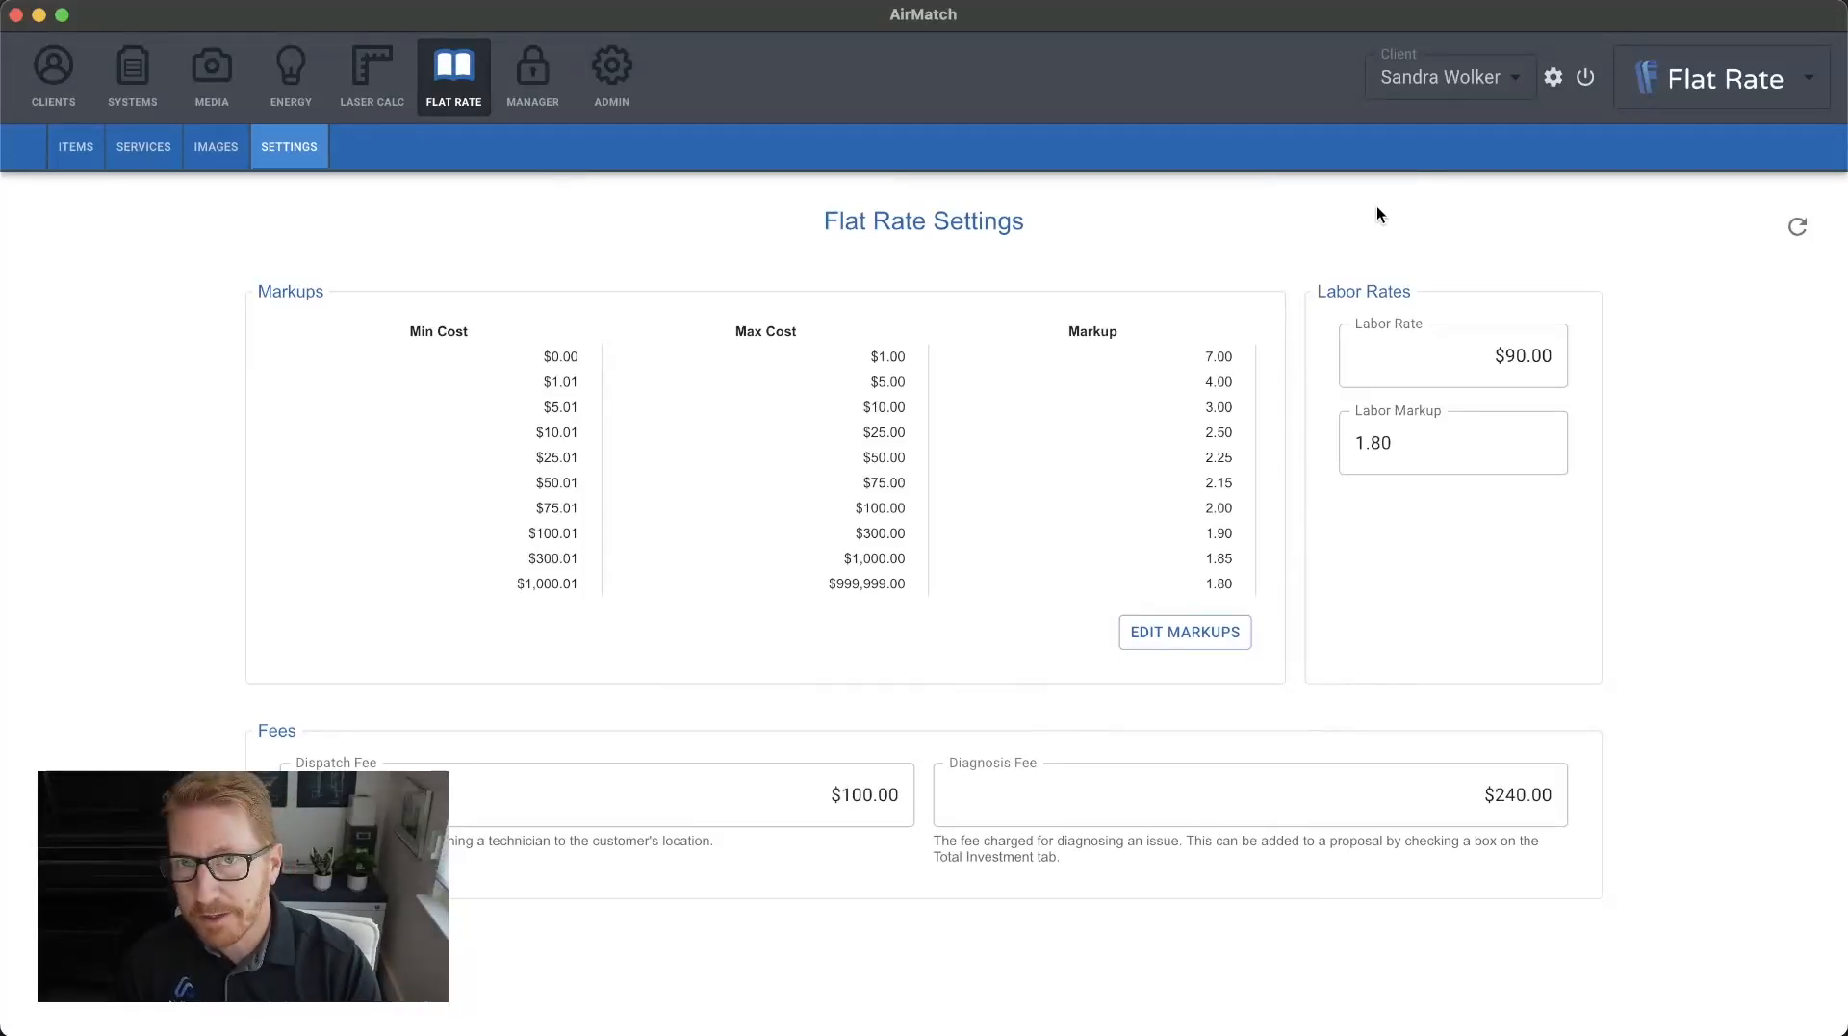
{"action": "left_click", "coordinate": [791, 769]}
{"action": "left_click", "coordinate": [784, 771]}
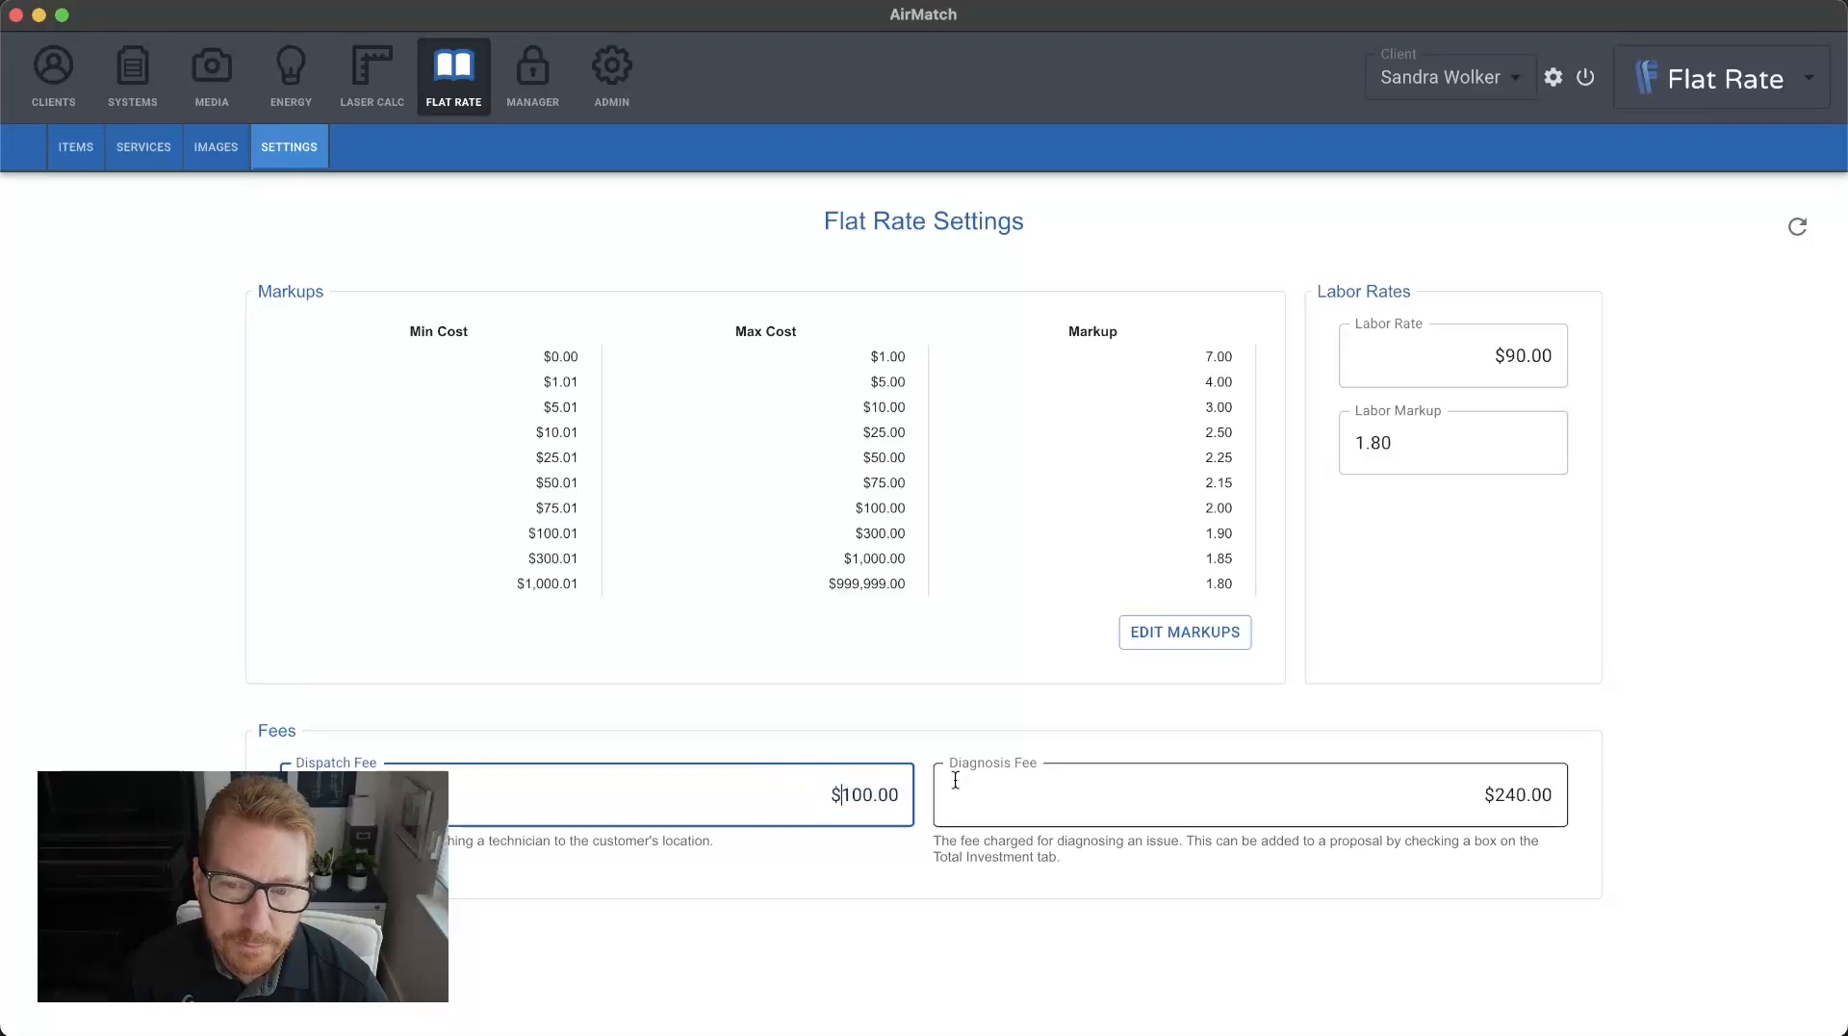
{"action": "left_click", "coordinate": [955, 780]}
{"action": "left_click", "coordinate": [1652, 678]}
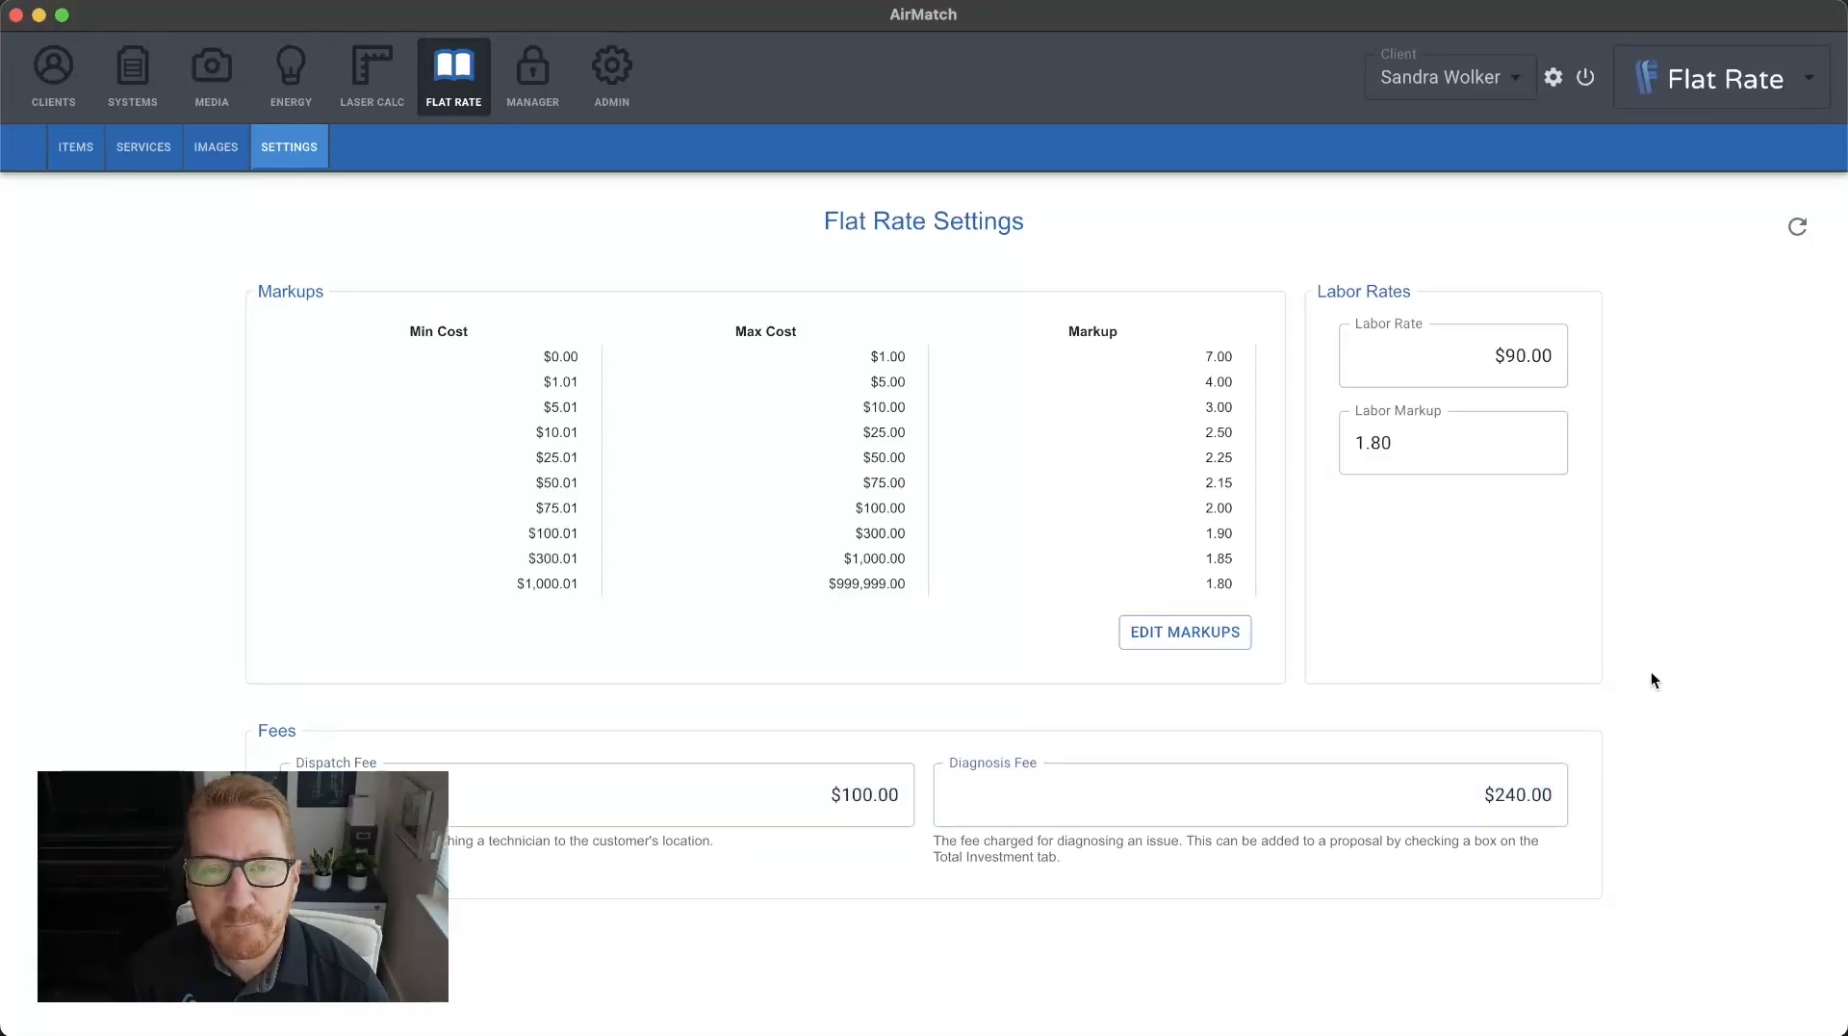